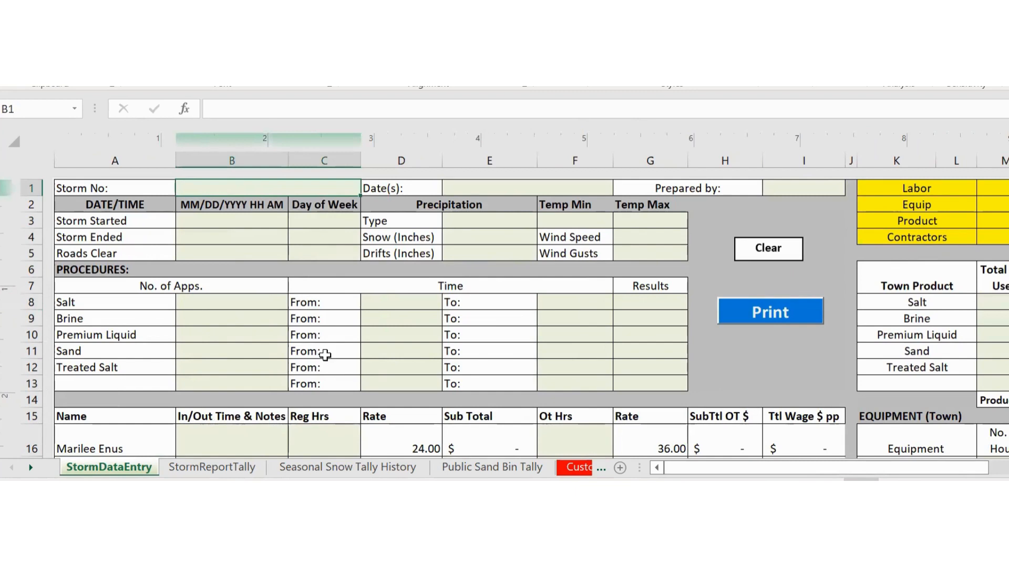
- Enter storm number 1 in B1, date 12/3/2023 in E1, and the preparer's name in I1
{"action": "type", "text": "1"}
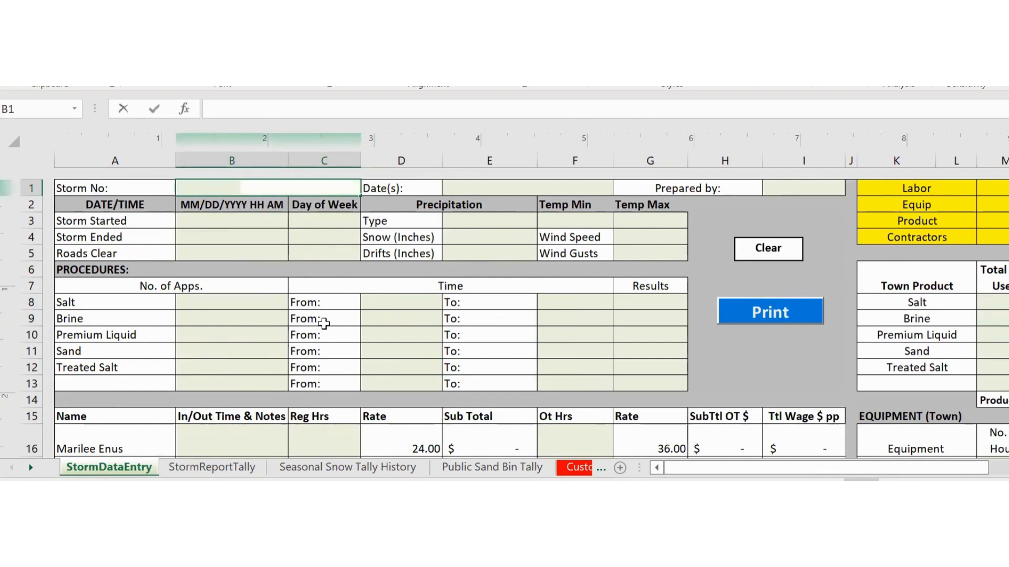
{"action": "key", "text": "Return"}
{"action": "key", "text": "Up"}
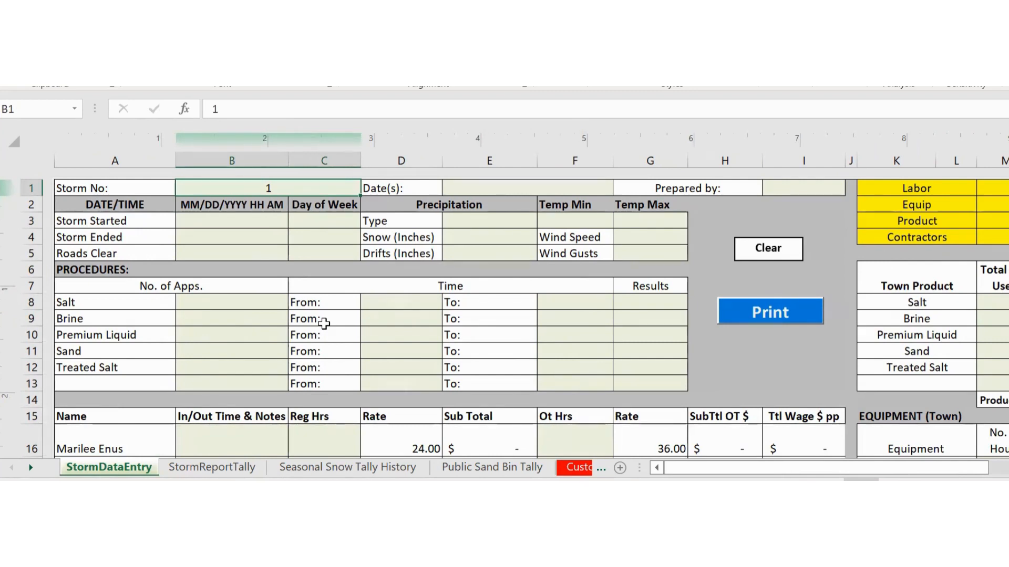
{"action": "key", "text": "Tab"}
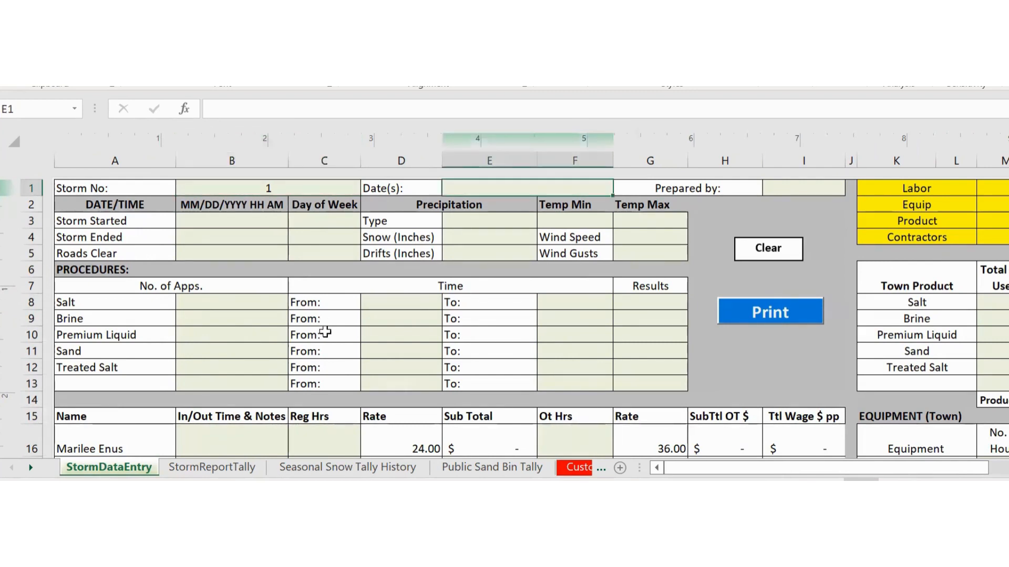
{"action": "type", "text": "12/3/2023"}
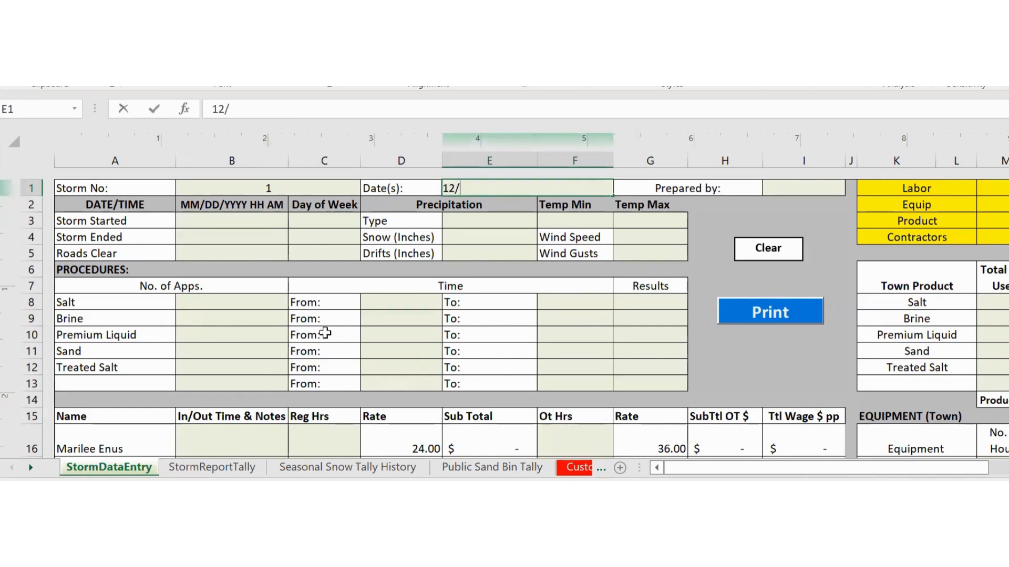
{"action": "key", "text": "Return"}
{"action": "key", "text": "Up"}
{"action": "key", "text": "Up"}
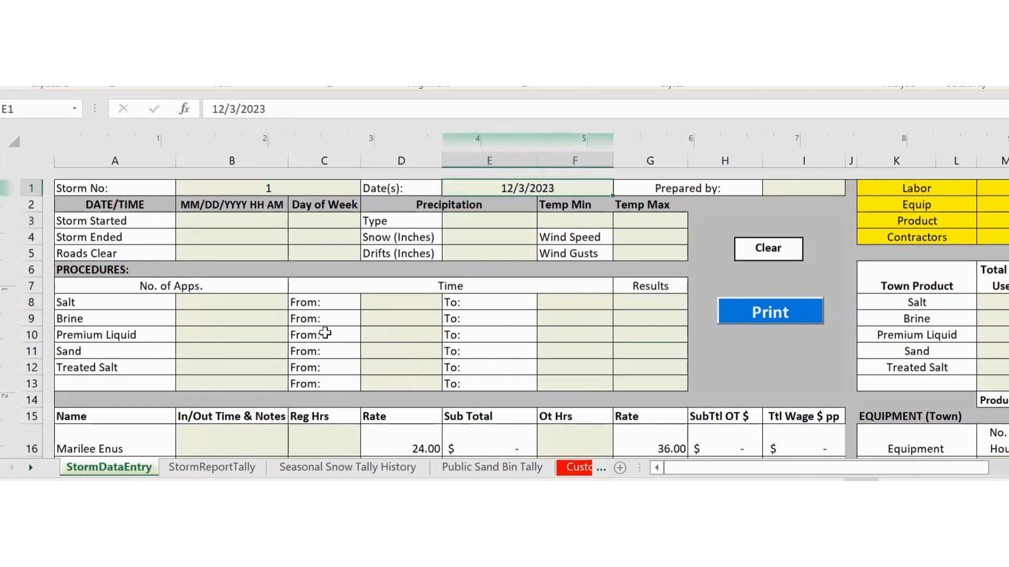
{"action": "key", "text": "Tab"}
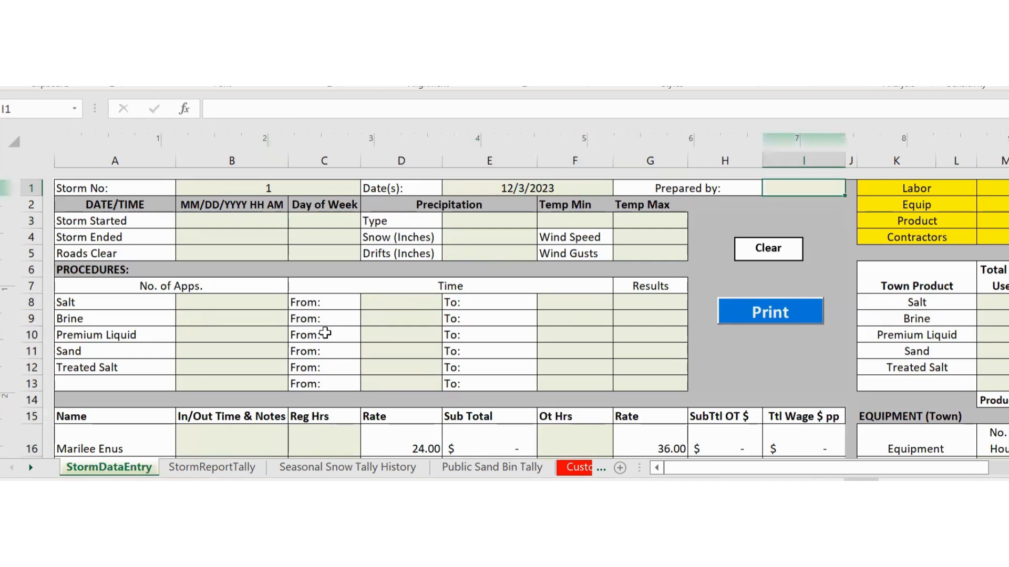
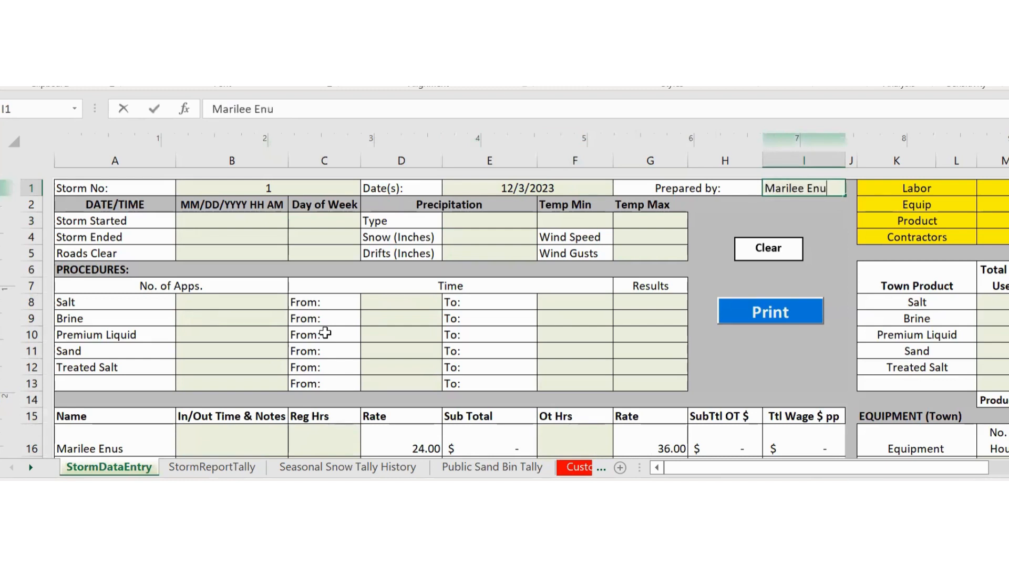
{"action": "key", "text": "Tab"}
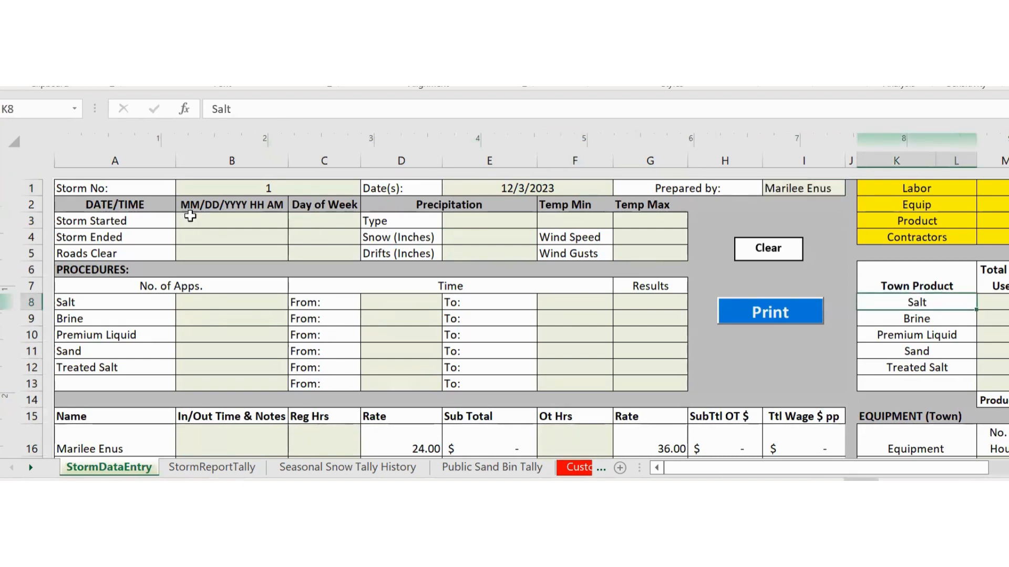
- Enter the storm start as 12/3/2023 11 PM with Sunday as its weekday
{"action": "left_click", "coordinate": [200, 217]}
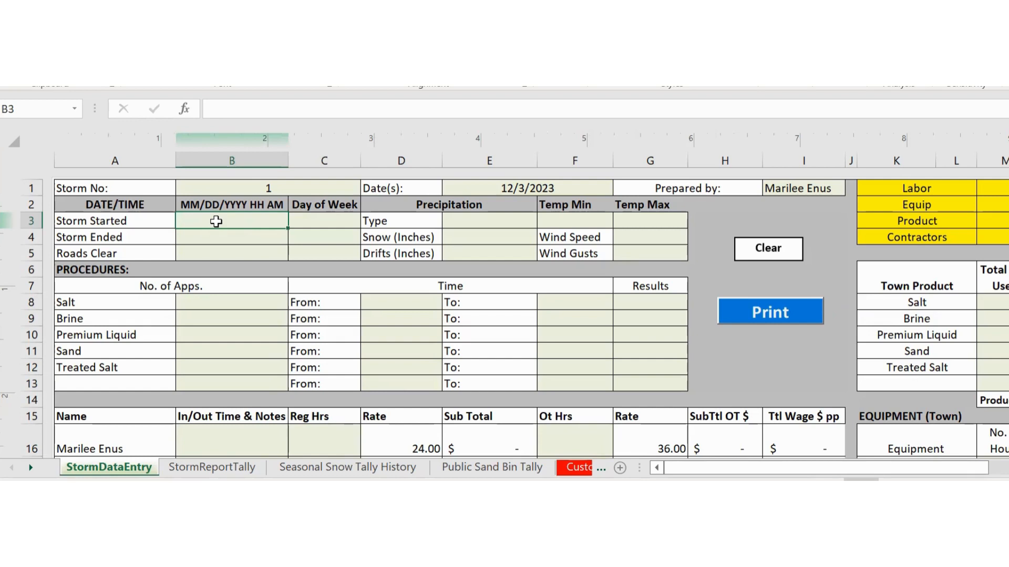
{"action": "type", "text": "12/3/2023"}
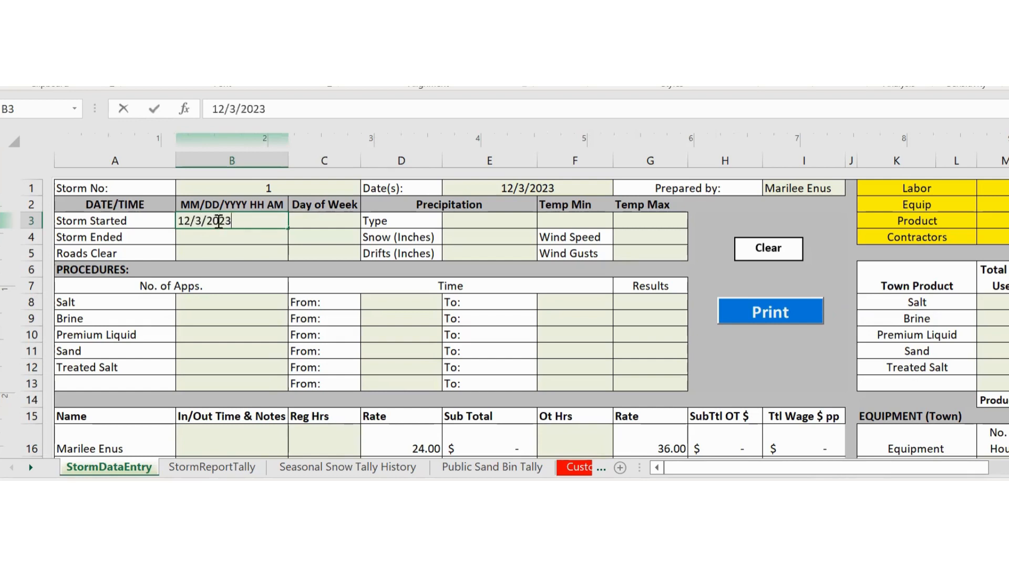
{"action": "type", "text": " 11 pm"}
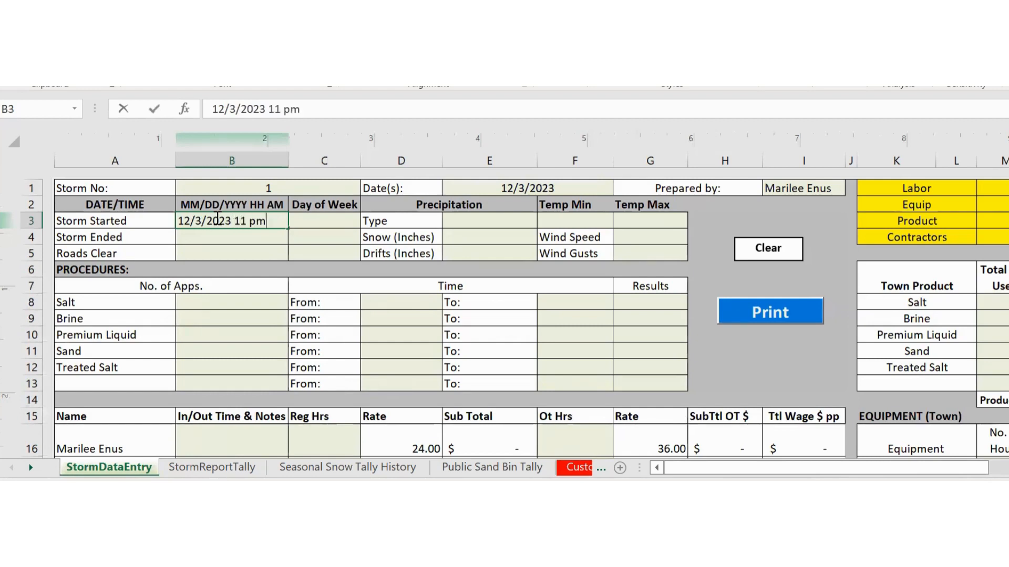
{"action": "key", "text": "Return"}
{"action": "left_click", "coordinate": [216, 219]}
{"action": "key", "text": "Right"}
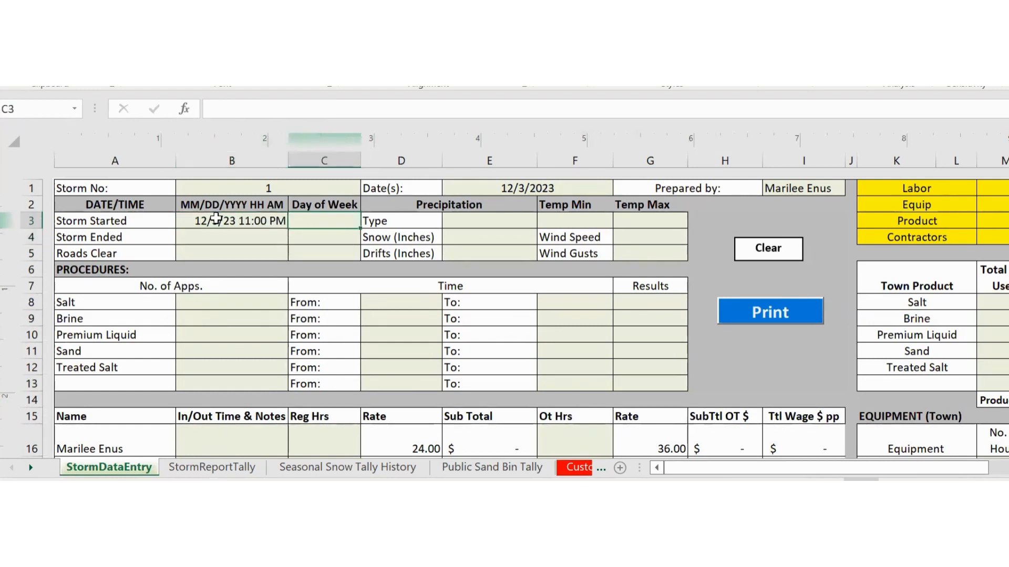
{"action": "type", "text": "Sunday"}
{"action": "key", "text": "Return"}
- Enter the storm end as 12/4/2023 8:00 AM, Monday, fixing the date and time
{"action": "key", "text": "Left"}
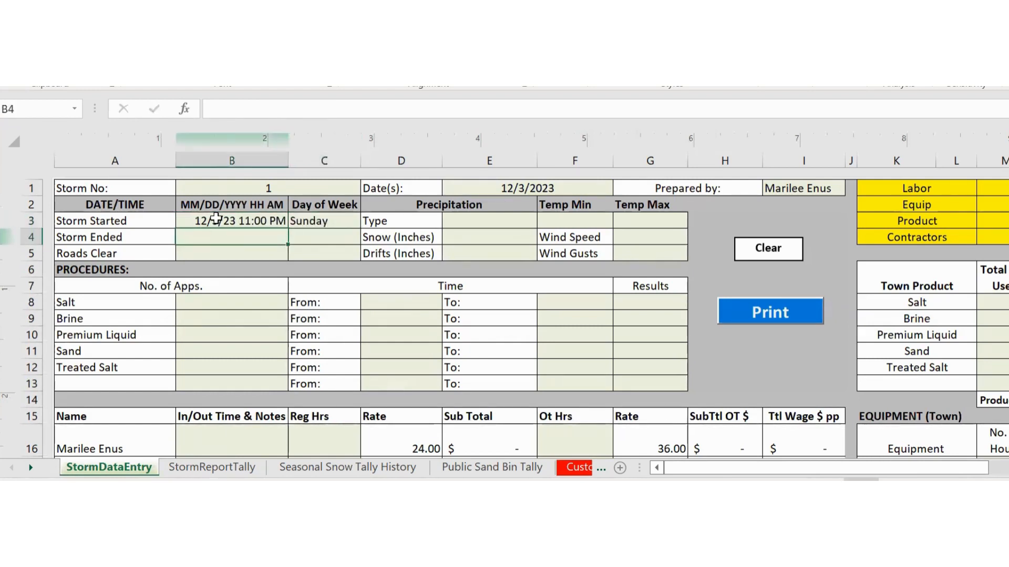
{"action": "type", "text": "12/3/"}
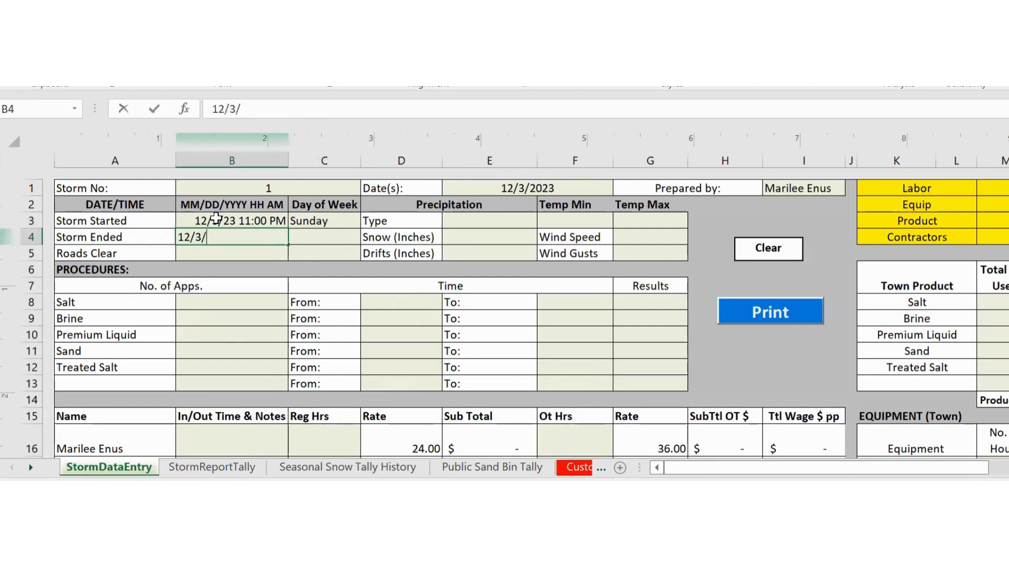
{"action": "key", "text": "BackSpace"}
{"action": "key", "text": "BackSpace"}
{"action": "type", "text": "4/2023"}
{"action": "key", "text": "Tab"}
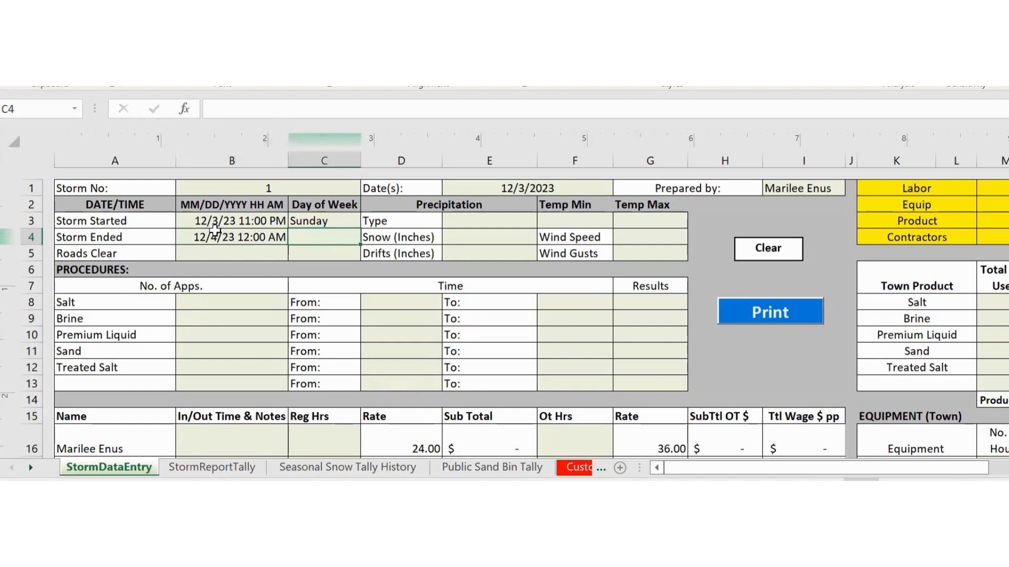
{"action": "left_click", "coordinate": [216, 230]}
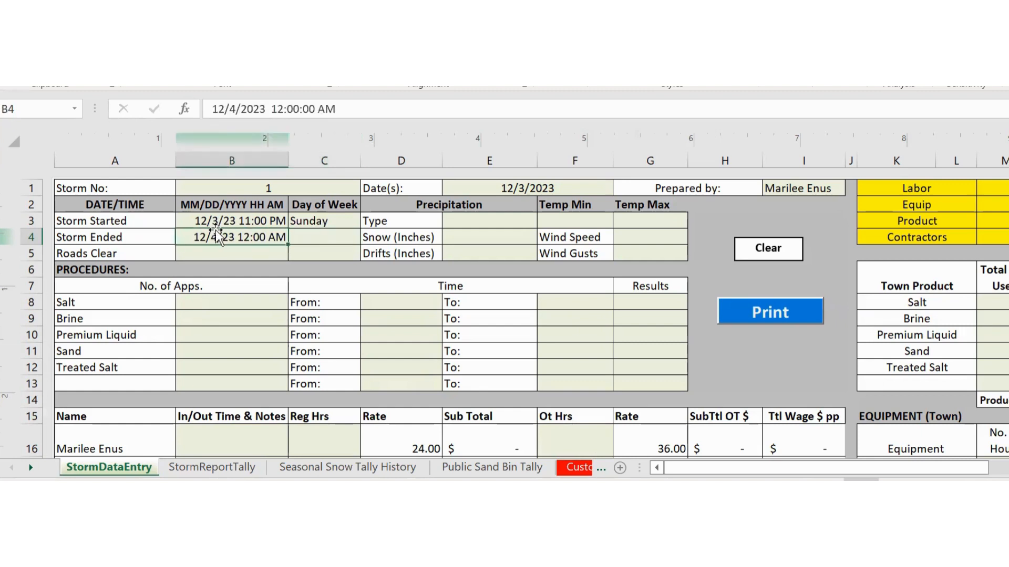
{"action": "left_click_drag", "start_coordinate": [342, 113], "coordinate": [277, 111]}
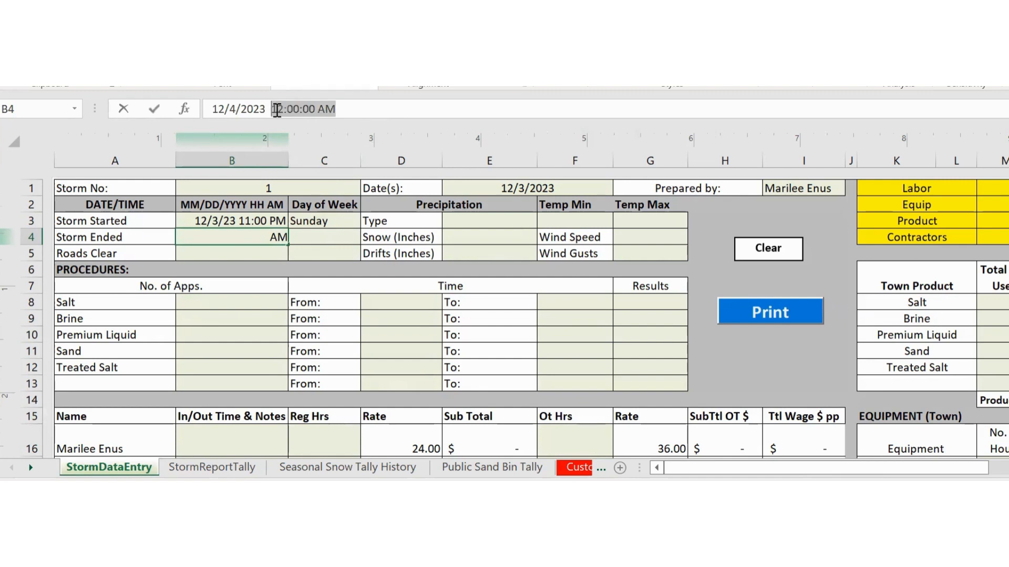
{"action": "type", "text": "8 am"}
{"action": "key", "text": "Return"}
{"action": "key", "text": "Up"}
{"action": "key", "text": "Tab"}
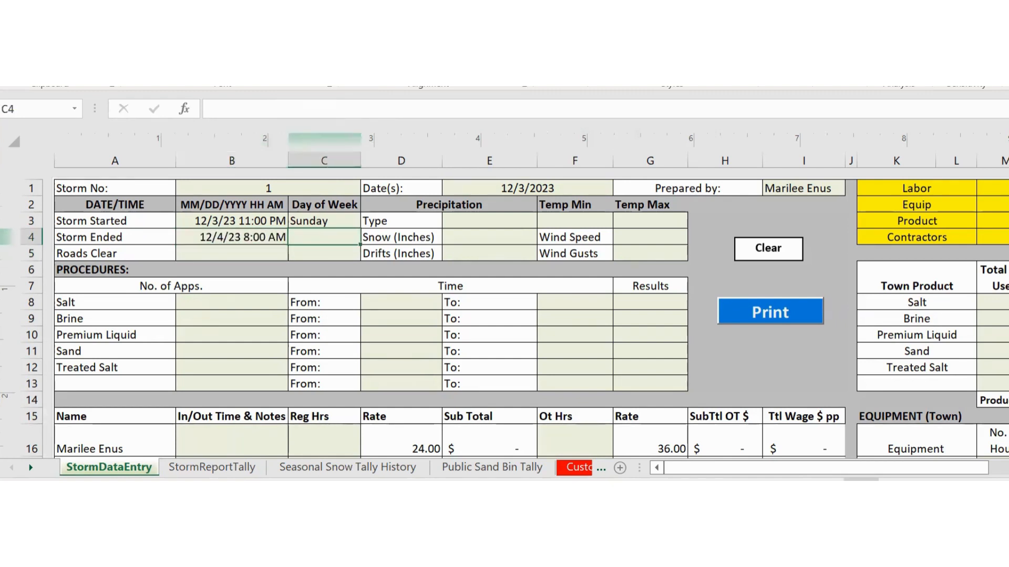
{"action": "type", "text": "Monday"}
{"action": "key", "text": "Return"}
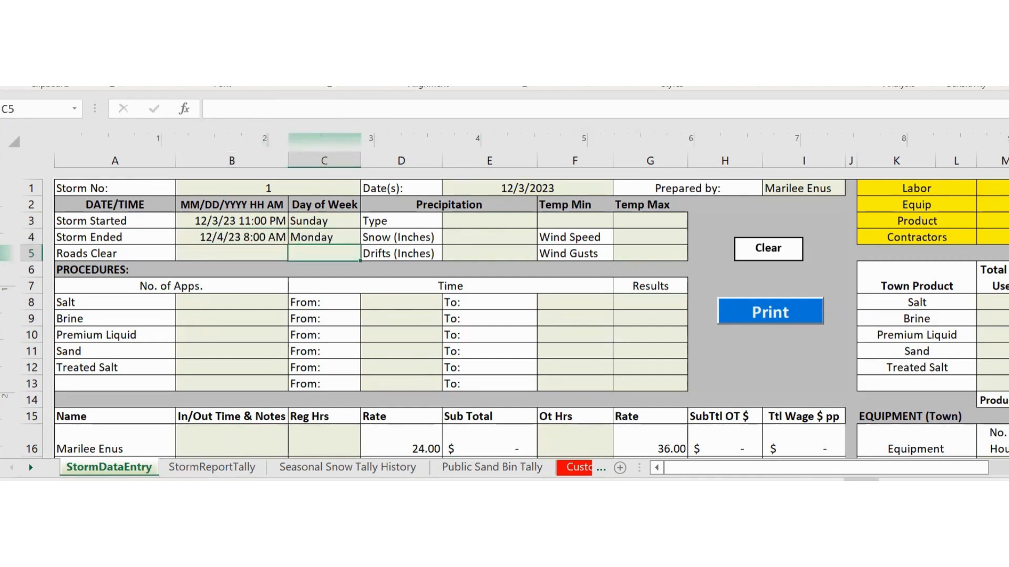
- Enter roads clear as 12/4/2023 11 AM with Monday as its weekday
{"action": "key", "text": "Left"}
{"action": "type", "text": "12/4/2023"}
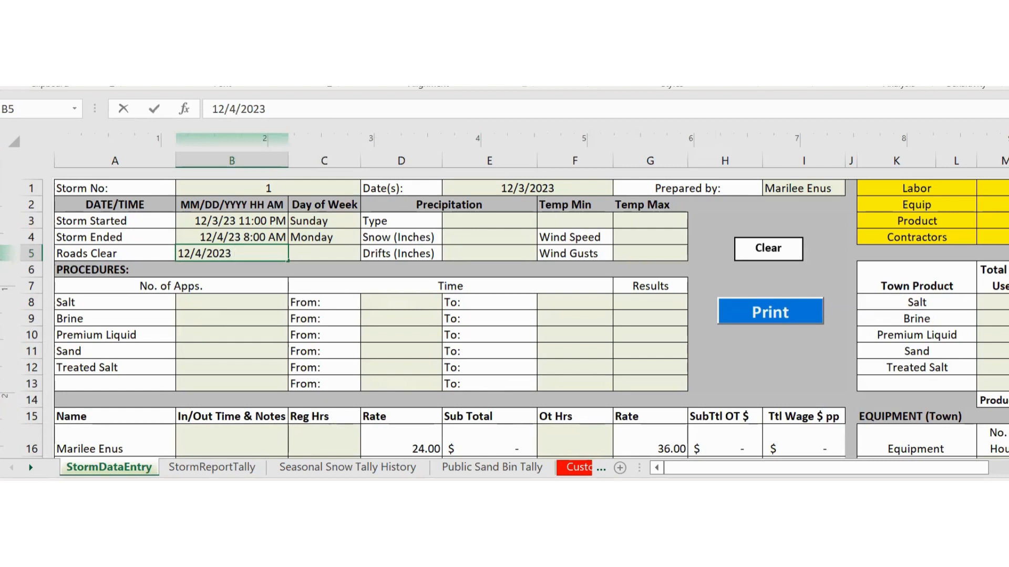
{"action": "type", "text": " 11 am"}
{"action": "key", "text": "Tab"}
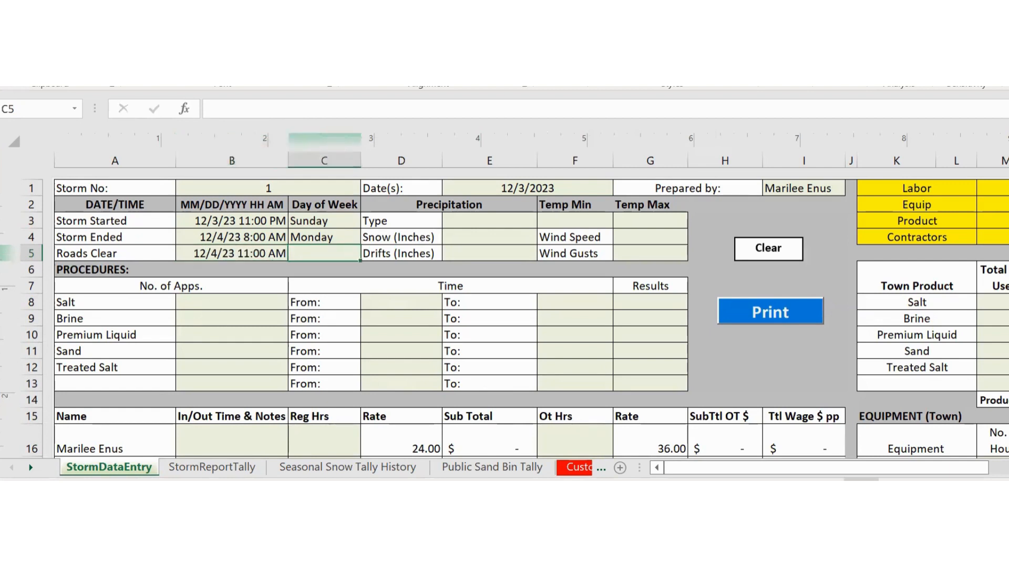
{"action": "type", "text": "Monday"}
{"action": "key", "text": "Return"}
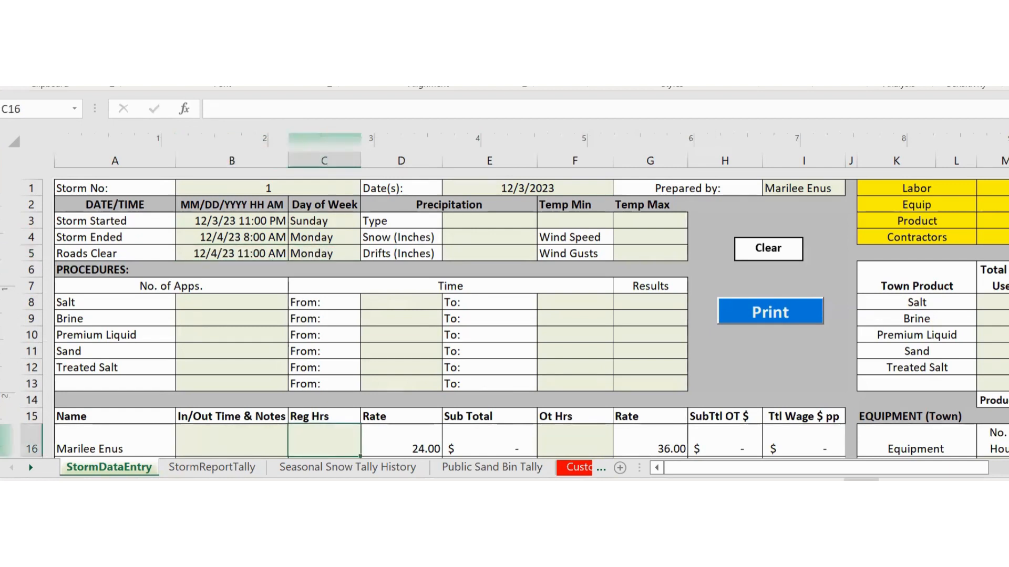
- Set precipitation to Combo Snow/FrzRain with 4 inches of snow and 4.5 inches of drifts
{"action": "left_click", "coordinate": [499, 216]}
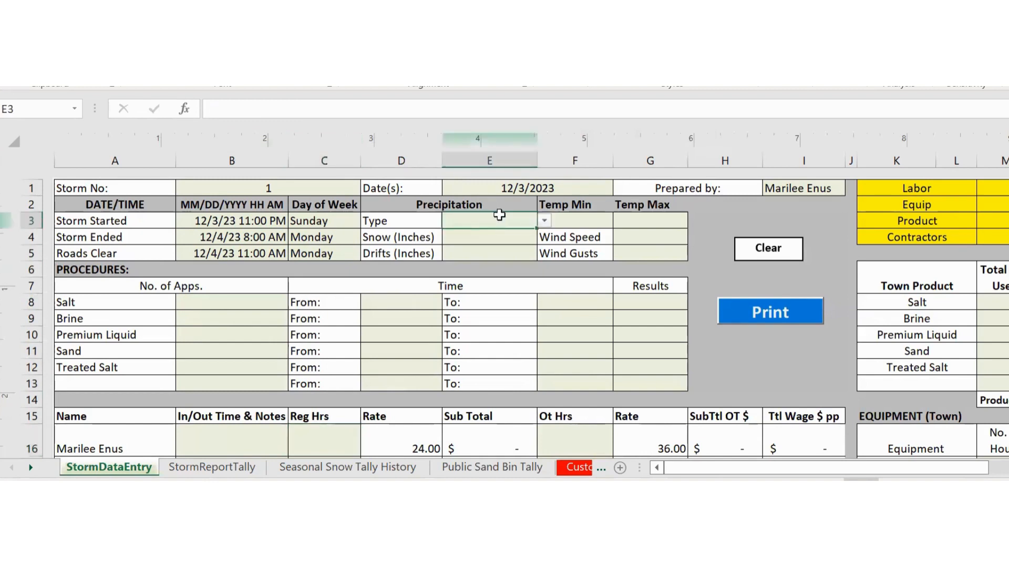
{"action": "left_click", "coordinate": [545, 221]}
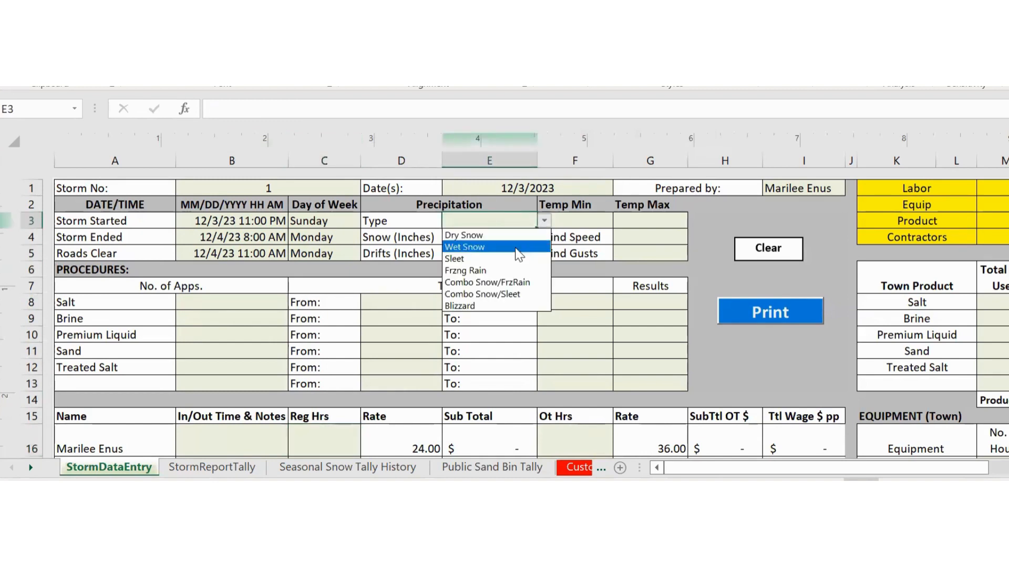
{"action": "left_click", "coordinate": [513, 283]}
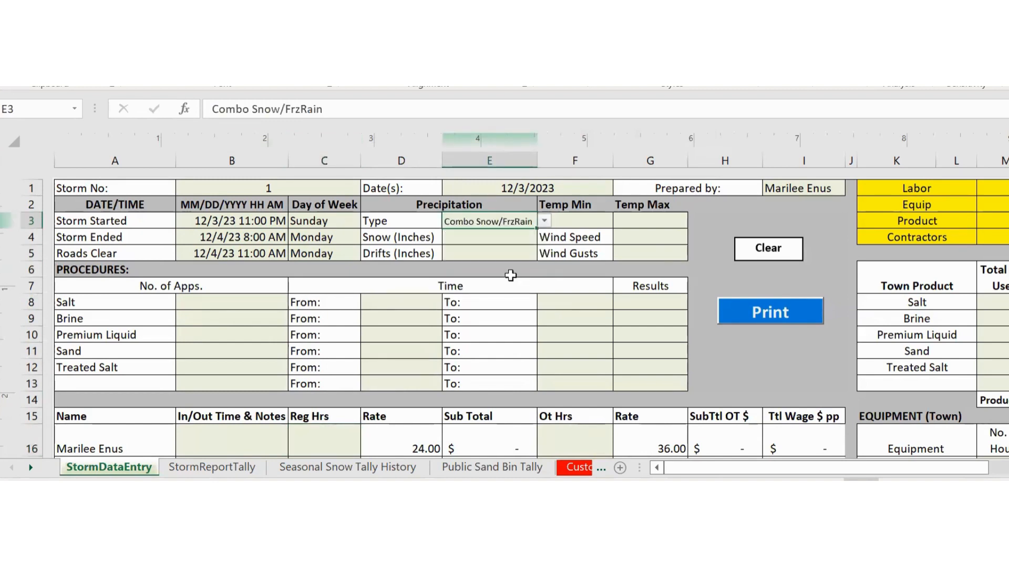
{"action": "left_click", "coordinate": [507, 240]}
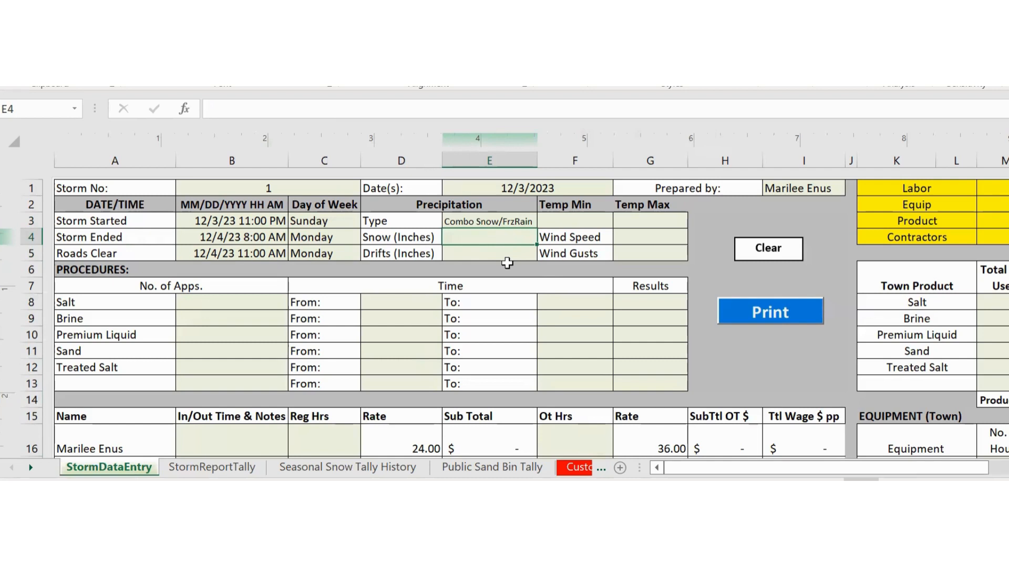
{"action": "type", "text": "4"}
{"action": "key", "text": "Return"}
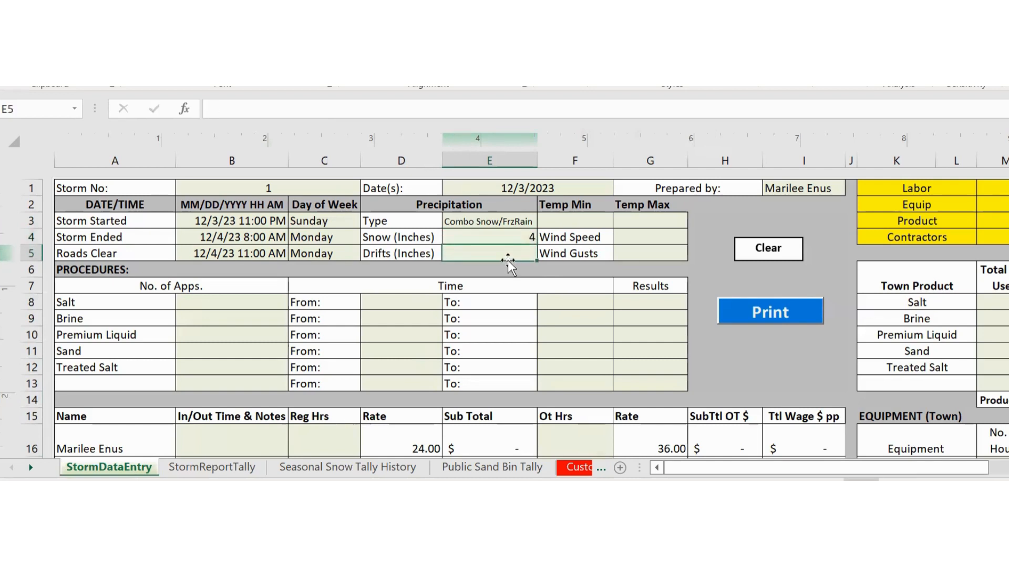
{"action": "type", "text": "5"}
{"action": "key", "text": "BackSpace"}
{"action": "type", "text": "4.5"}
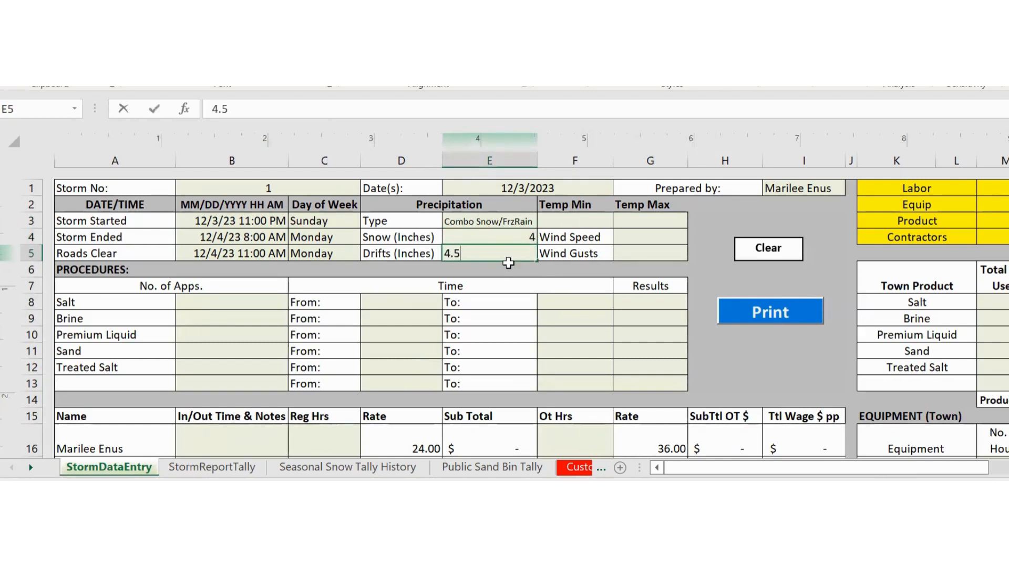
{"action": "key", "text": "Tab"}
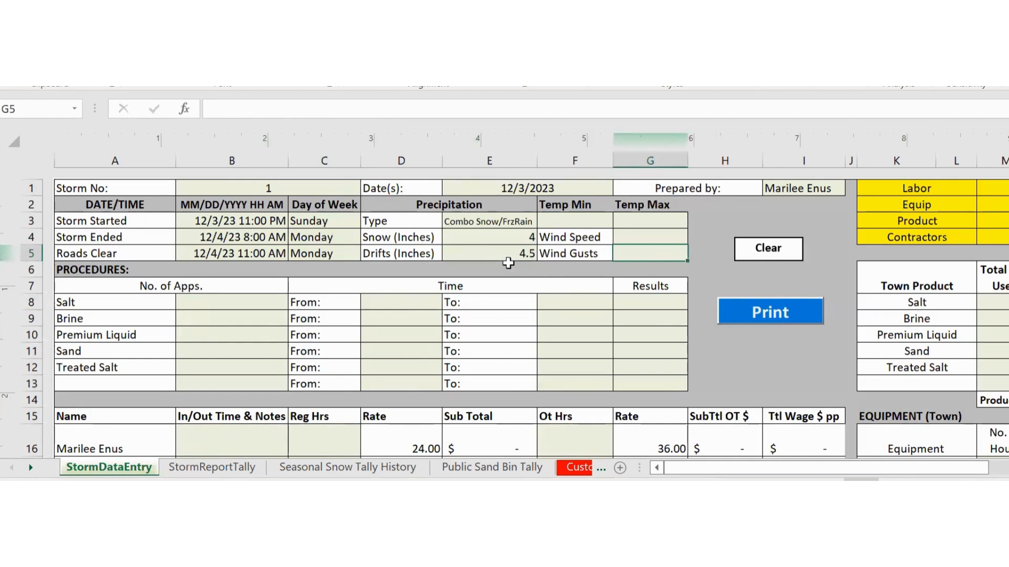
- Record Temp Min 26, Temp Max 34, Wind Speed 7 and Wind Gusts 12, then view StormReportTally
{"action": "key", "text": "Up"}
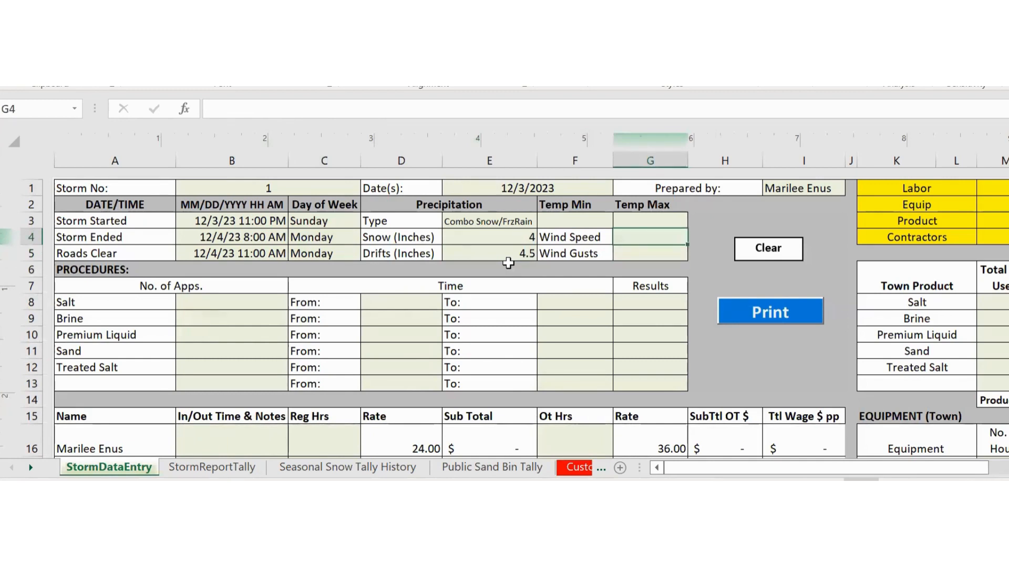
{"action": "key", "text": "Up"}
{"action": "key", "text": "Left"}
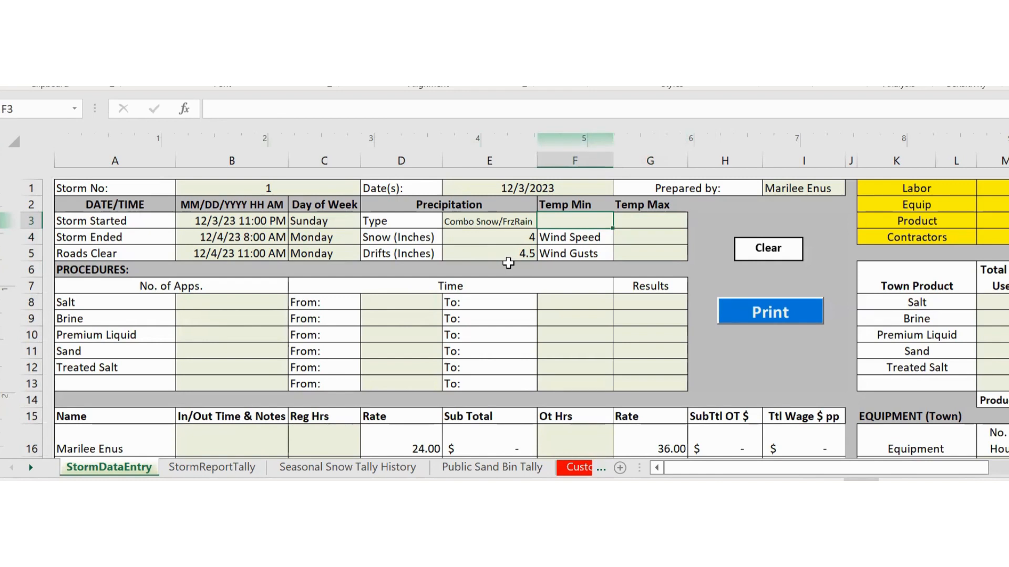
{"action": "type", "text": "26"}
{"action": "key", "text": "Tab"}
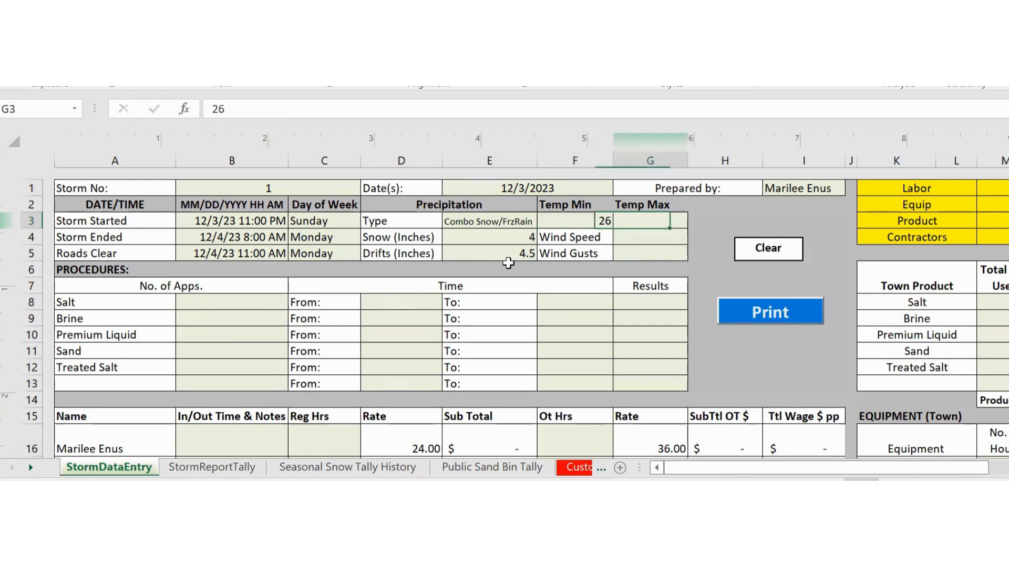
{"action": "type", "text": "3"}
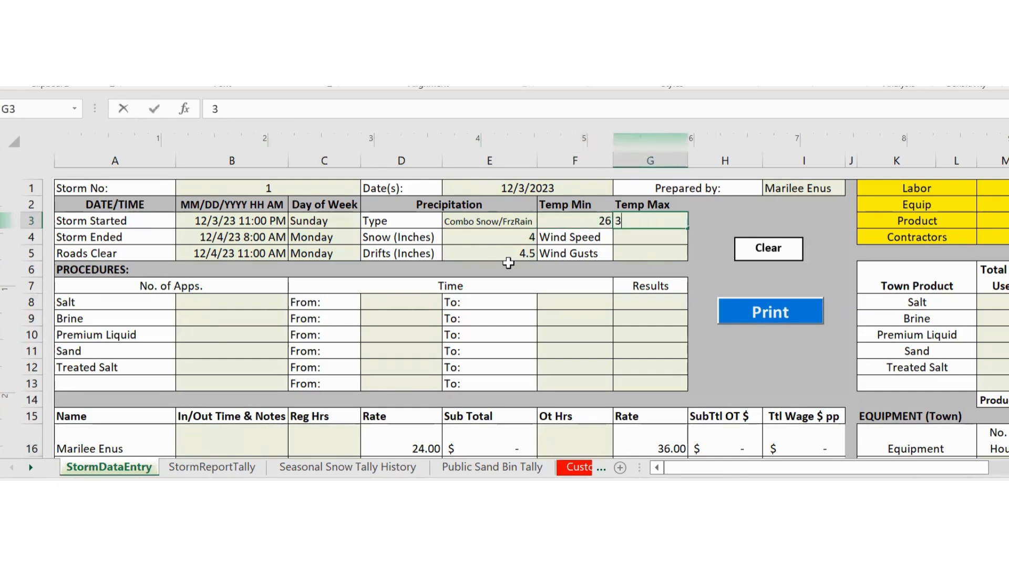
{"action": "type", "text": "4"}
{"action": "key", "text": "Return"}
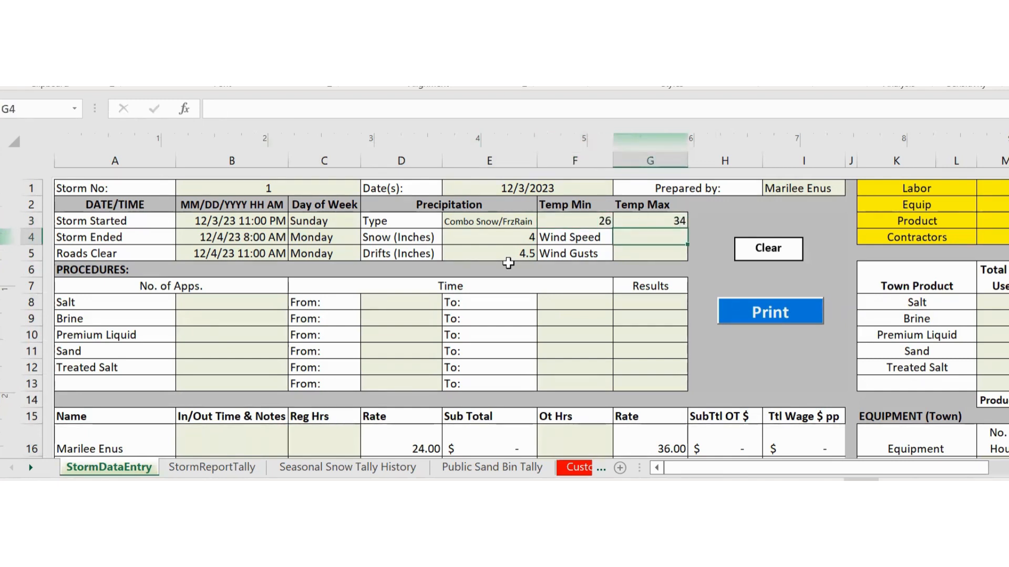
{"action": "type", "text": "7"}
{"action": "key", "text": "Return"}
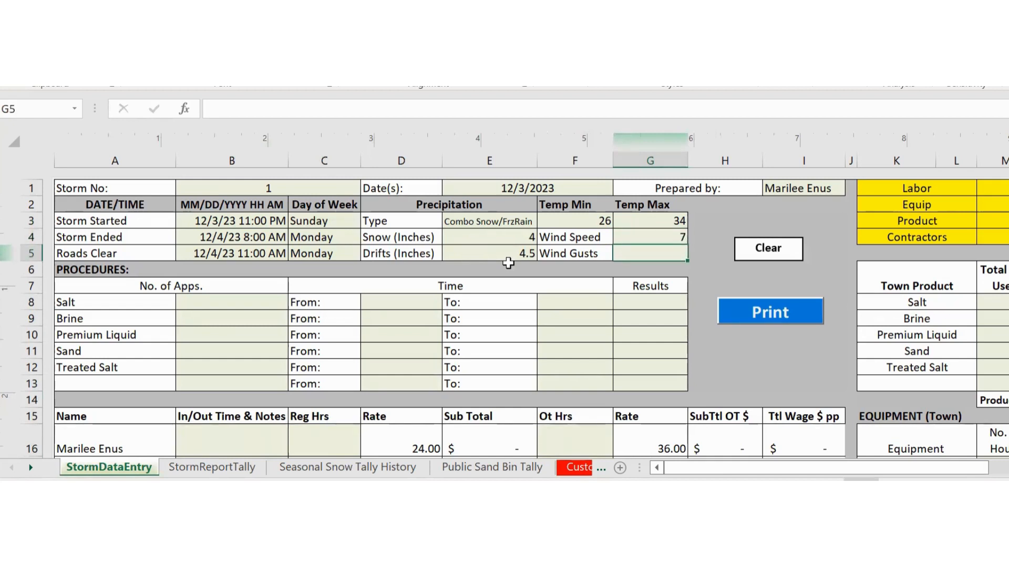
{"action": "type", "text": "12"}
{"action": "key", "text": "Return"}
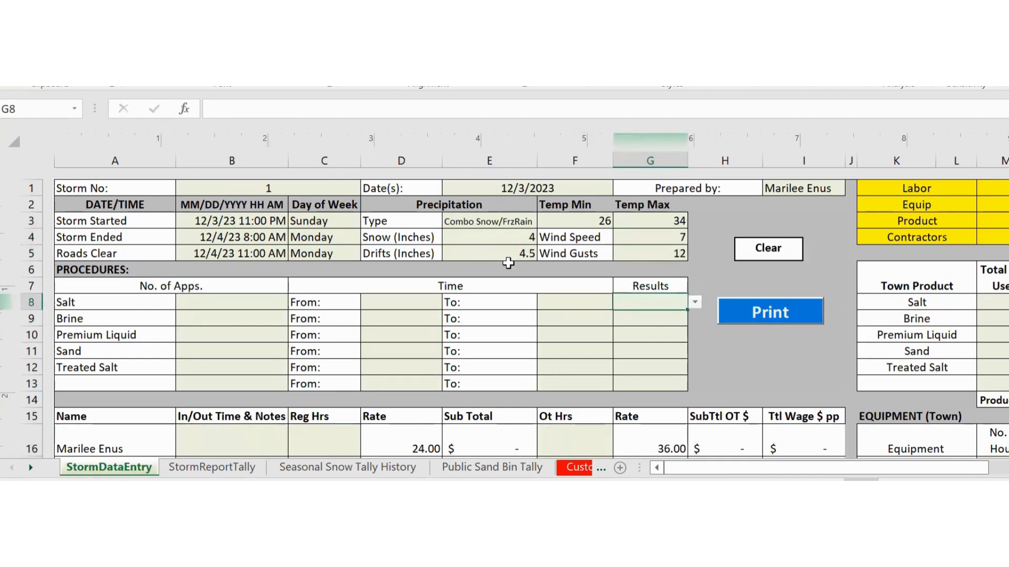
{"action": "left_click", "coordinate": [188, 310]}
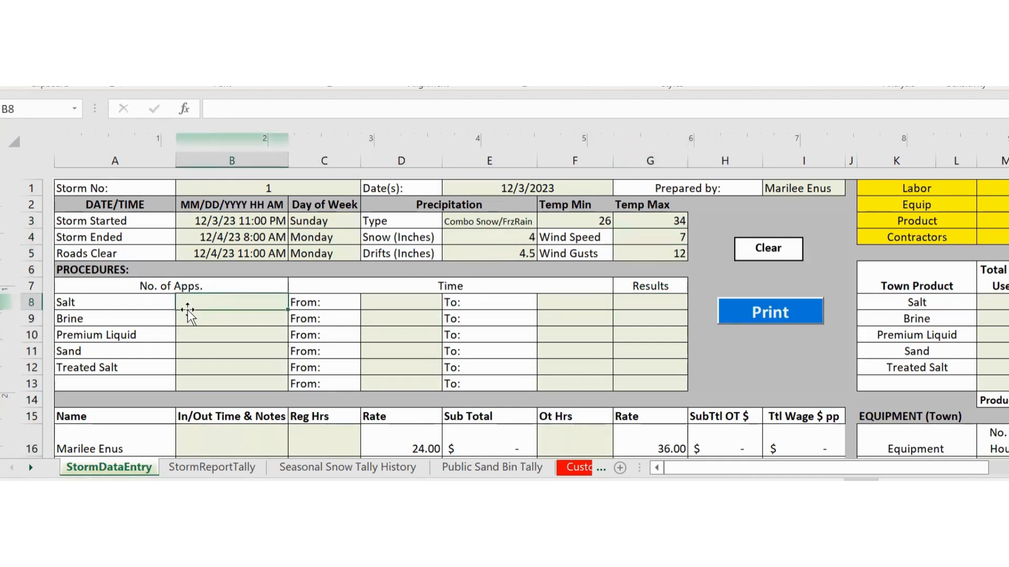
{"action": "left_click", "coordinate": [220, 468]}
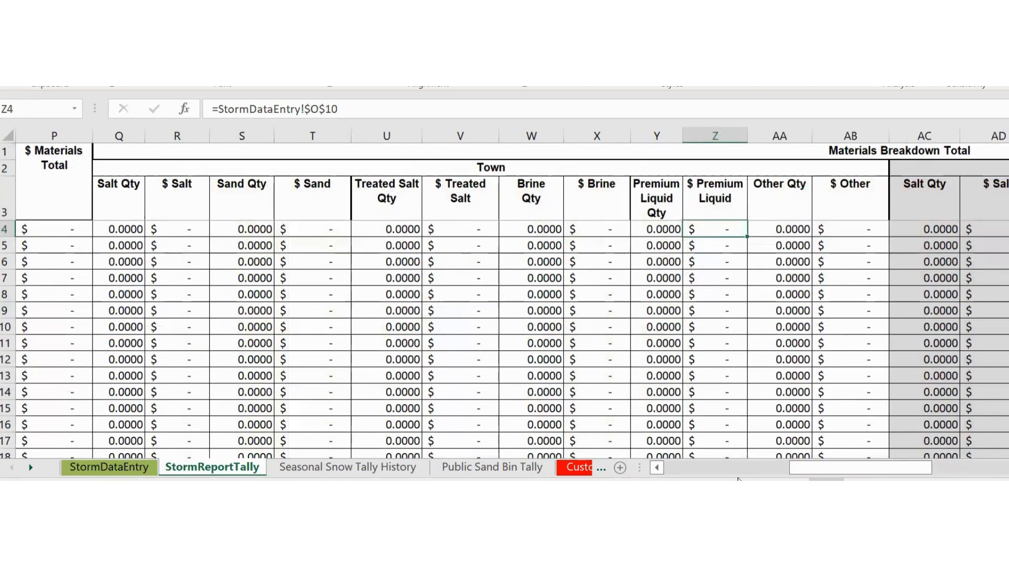
- Scroll the tally back to column A to review its rows, then return to StormDataEntry
{"action": "left_click_drag", "start_coordinate": [853, 466], "coordinate": [699, 469]}
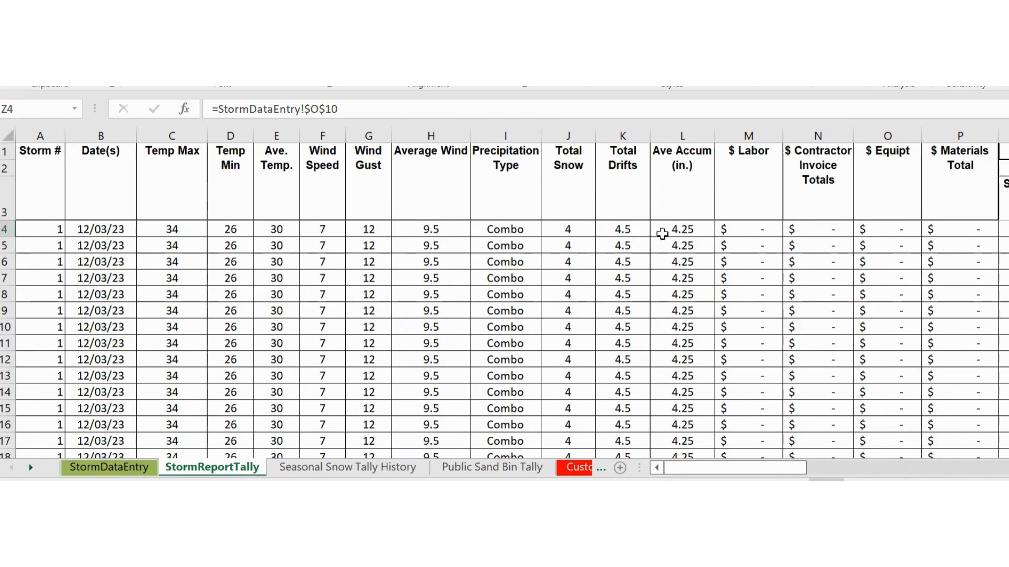
{"action": "left_click", "coordinate": [142, 468]}
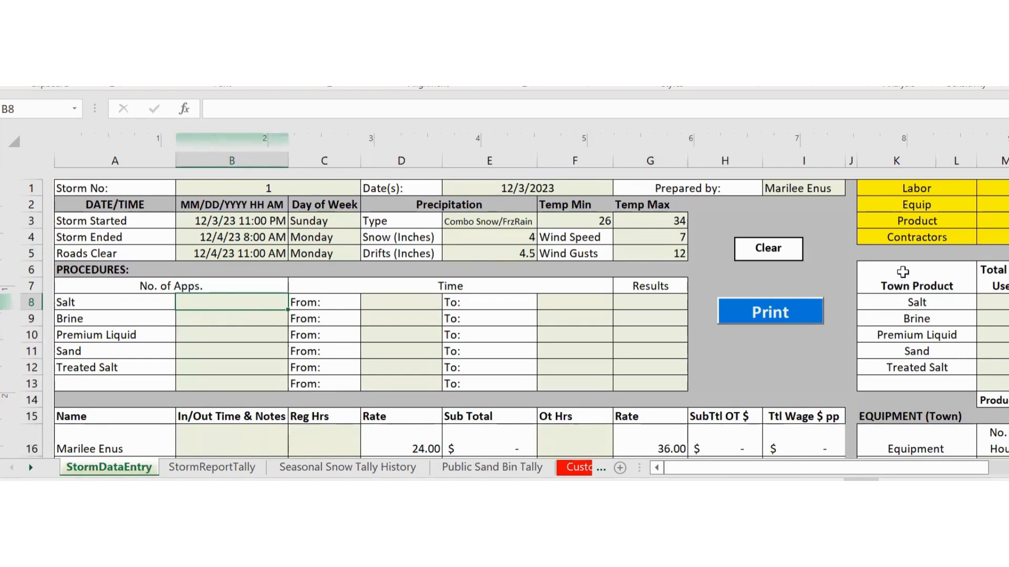
{"action": "left_click_drag", "start_coordinate": [926, 463], "coordinate": [985, 464]}
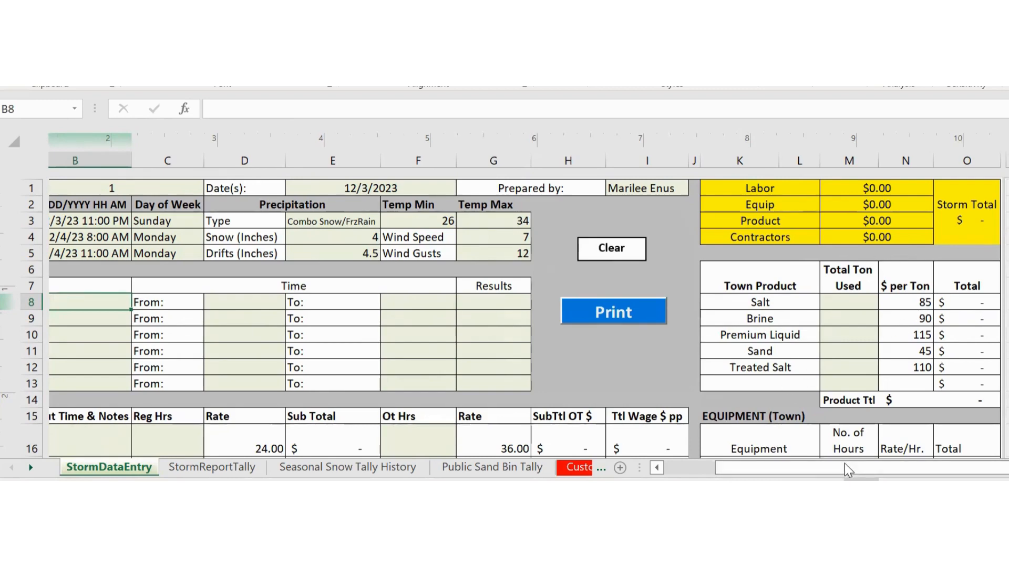
{"action": "left_click_drag", "start_coordinate": [845, 467], "coordinate": [745, 469]}
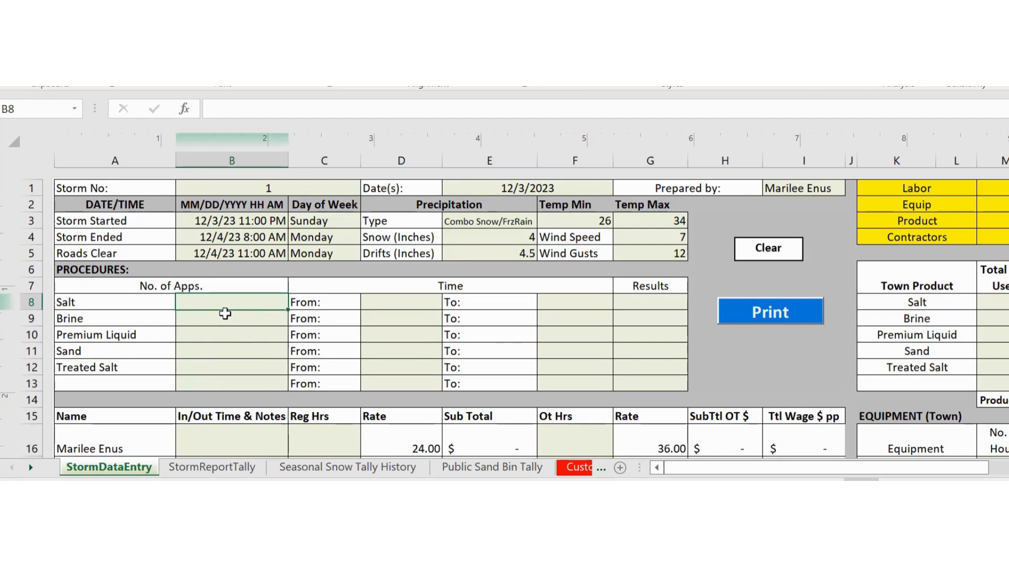
- Enter application counts 3, 1, 1, 1 and 0 in B8–B12 for Salt through Treated Salt
{"action": "type", "text": "3"}
{"action": "key", "text": "Return"}
{"action": "type", "text": "1"}
{"action": "key", "text": "Return"}
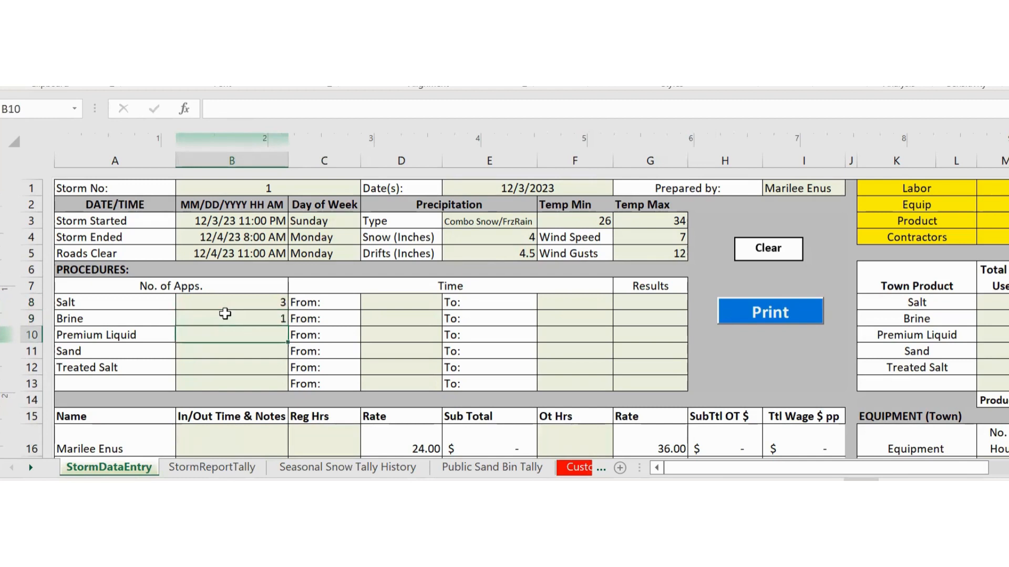
{"action": "type", "text": "1"}
{"action": "key", "text": "Return"}
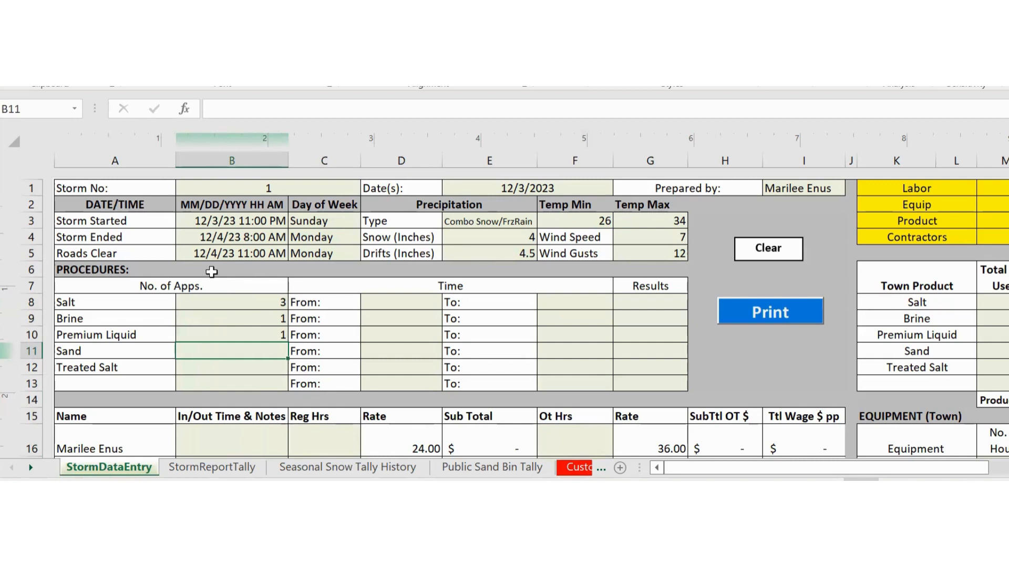
{"action": "type", "text": "1"}
{"action": "key", "text": "Return"}
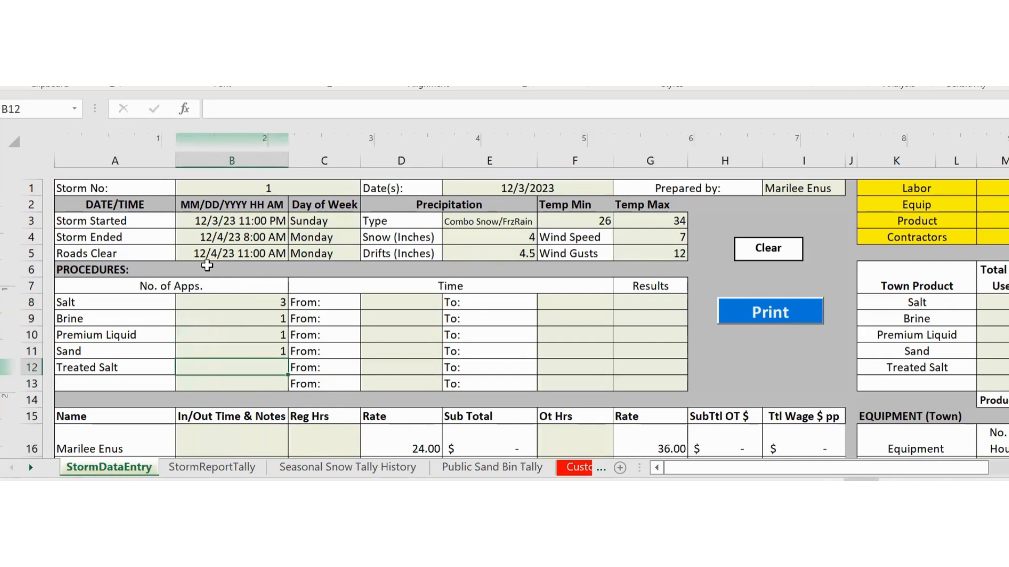
{"action": "type", "text": "0"}
{"action": "key", "text": "Return"}
{"action": "key", "text": "Up"}
{"action": "key", "text": "Up"}
{"action": "key", "text": "Up"}
{"action": "key", "text": "Up"}
{"action": "key", "text": "Up"}
{"action": "key", "text": "Right"}
{"action": "key", "text": "Right"}
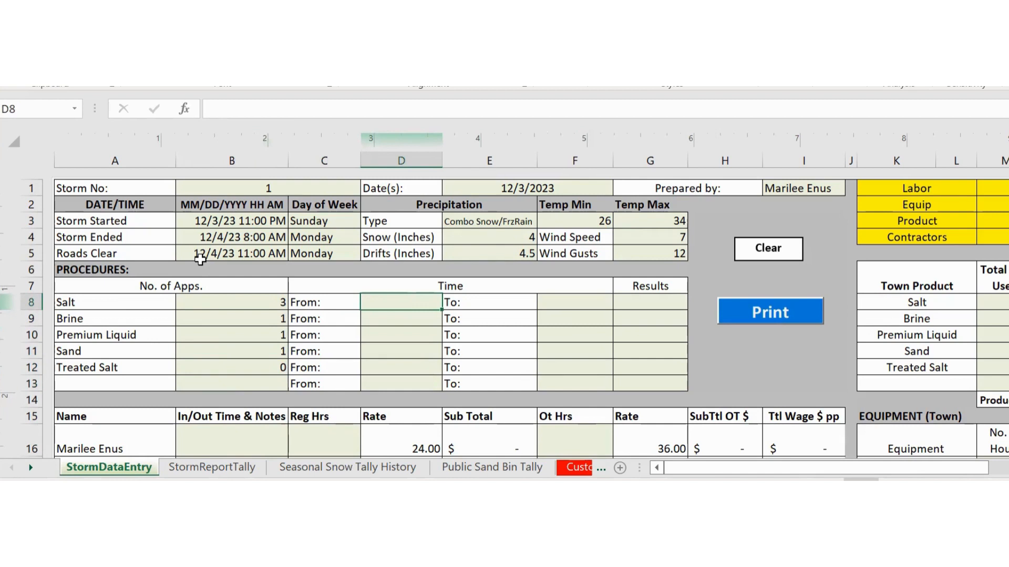
- Set the Brine From time in D9 and To time in F9 to 12/3 3p
{"action": "key", "text": "Down"}
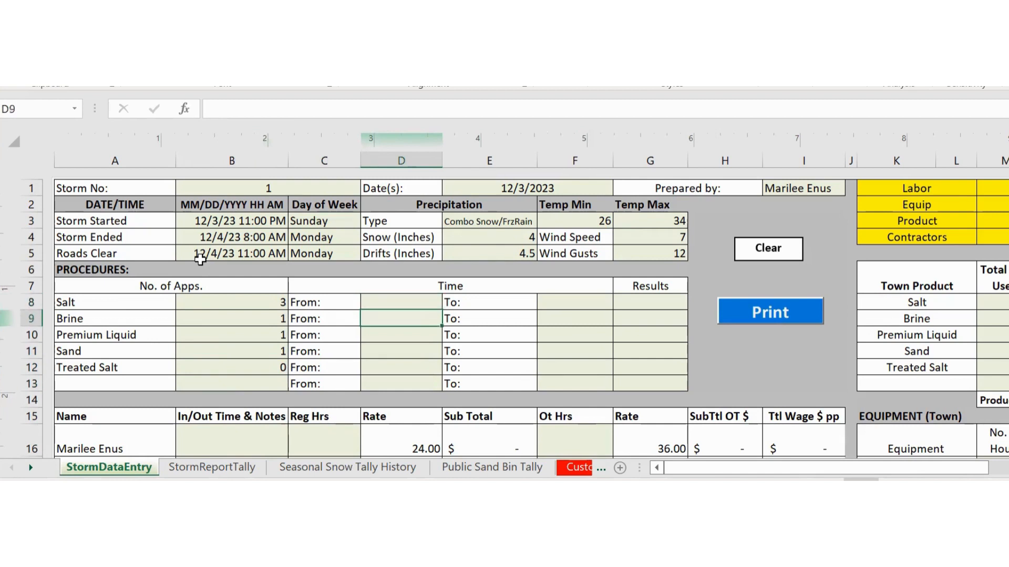
{"action": "type", "text": "3 pm"}
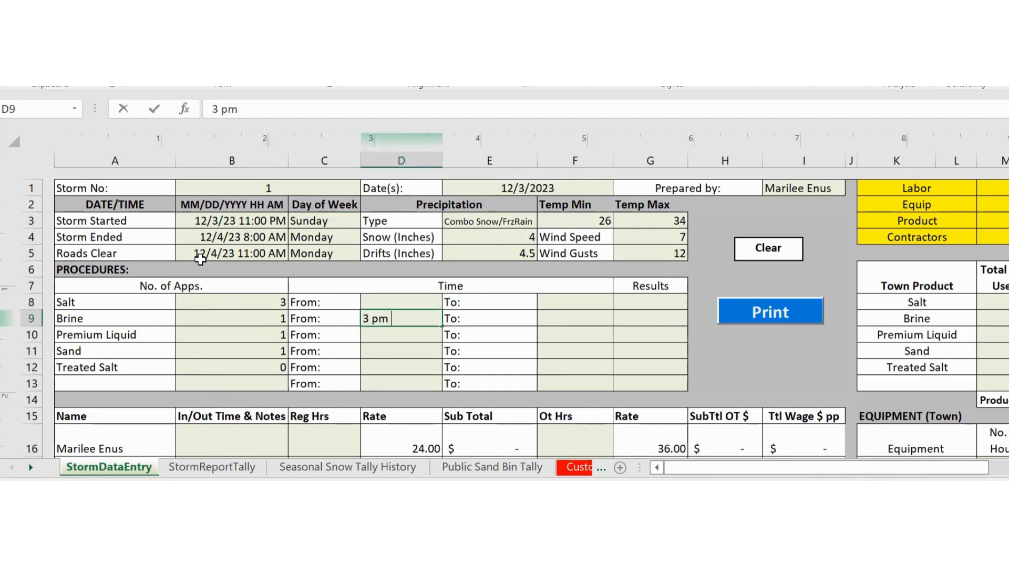
{"action": "type", "text": " 12/3/2023"}
{"action": "key", "text": "Tab"}
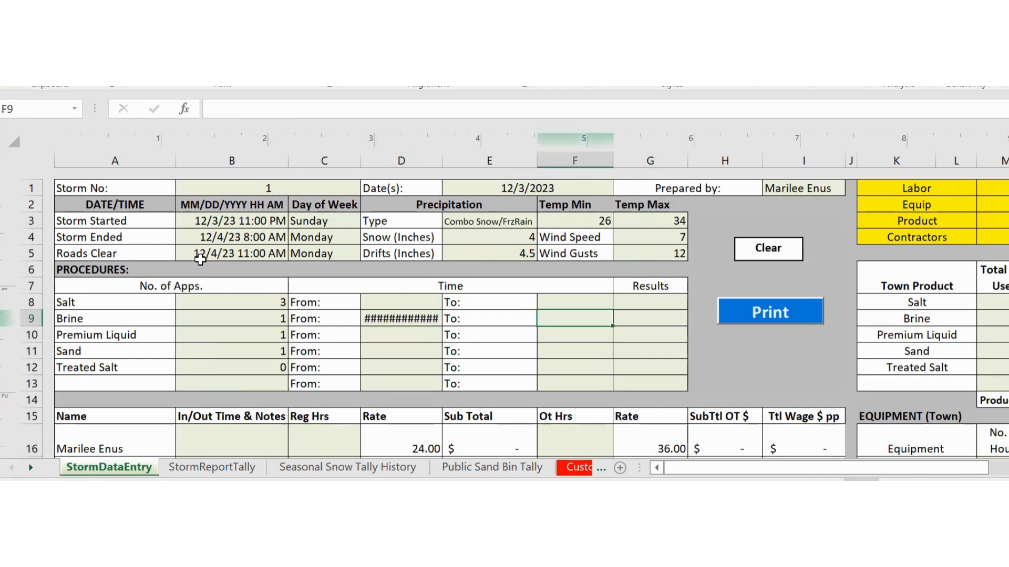
{"action": "key", "text": "shift+Tab"}
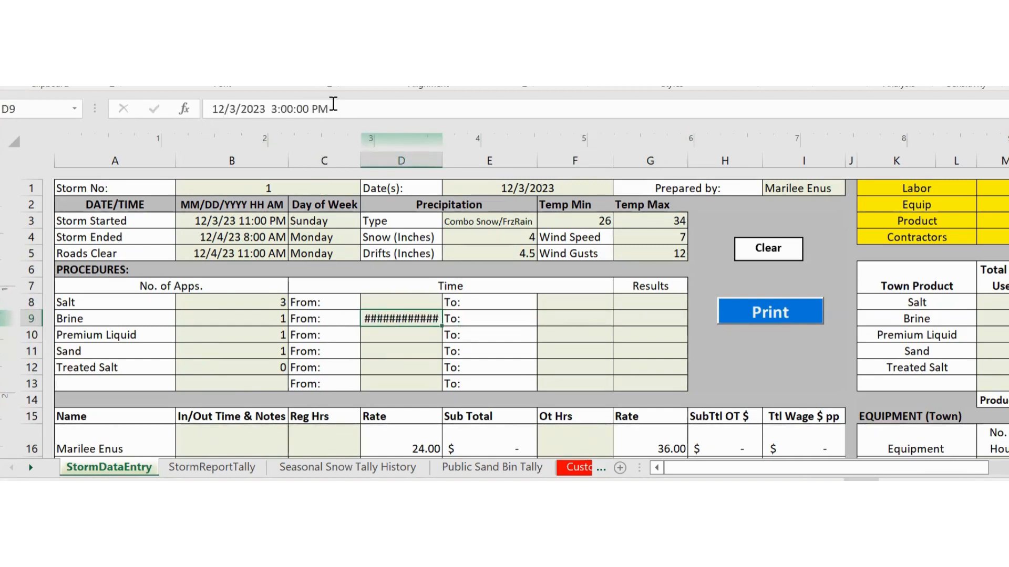
{"action": "left_click_drag", "start_coordinate": [333, 103], "coordinate": [201, 110]}
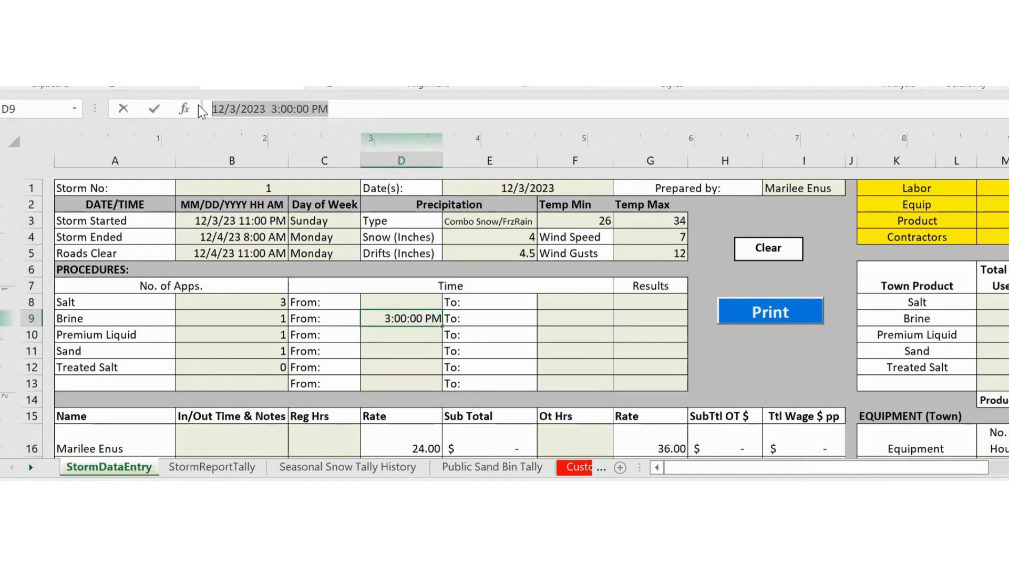
{"action": "type", "text": "12/3"}
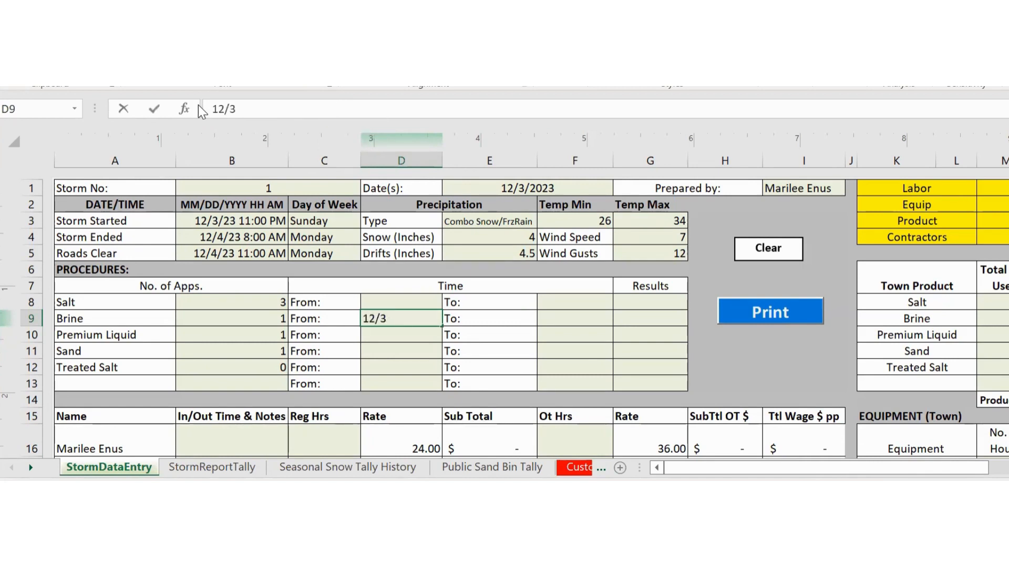
{"action": "type", "text": " 3p"}
{"action": "key", "text": "Tab"}
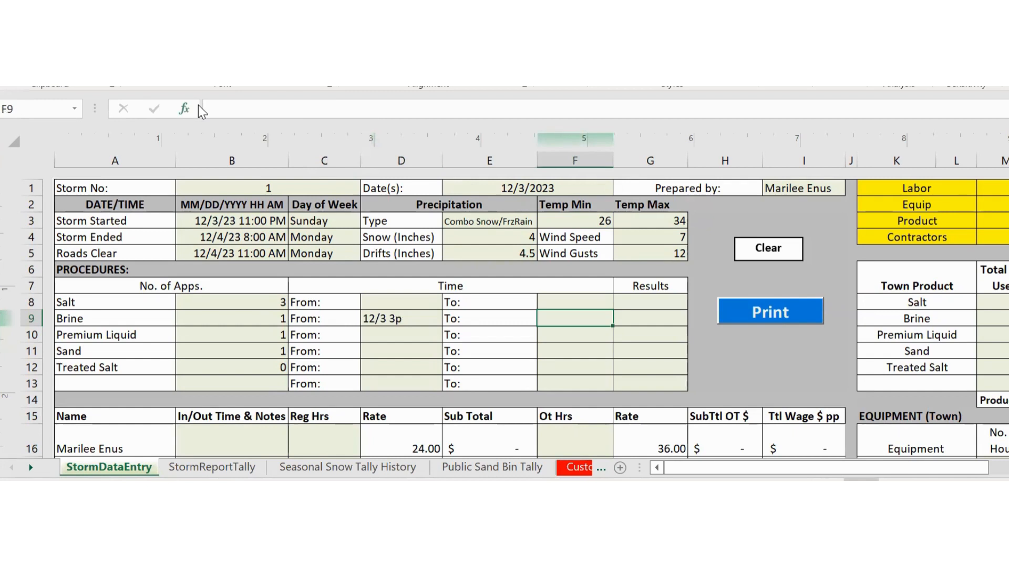
{"action": "type", "text": "12/3/"}
{"action": "key", "text": "BackSpace"}
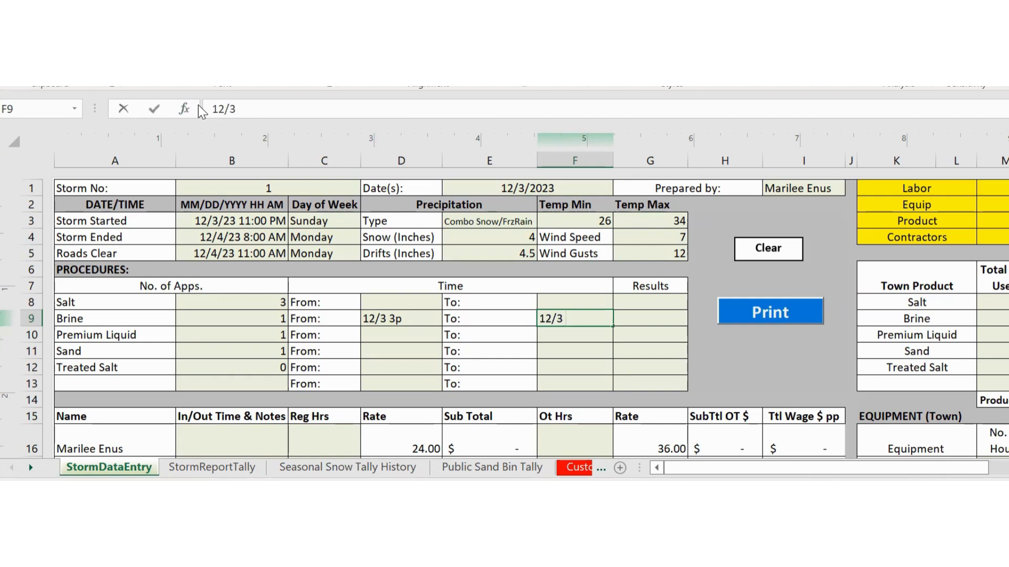
{"action": "type", "text": "3p"}
{"action": "key", "text": "ctrl+Return"}
{"action": "key", "text": "Tab"}
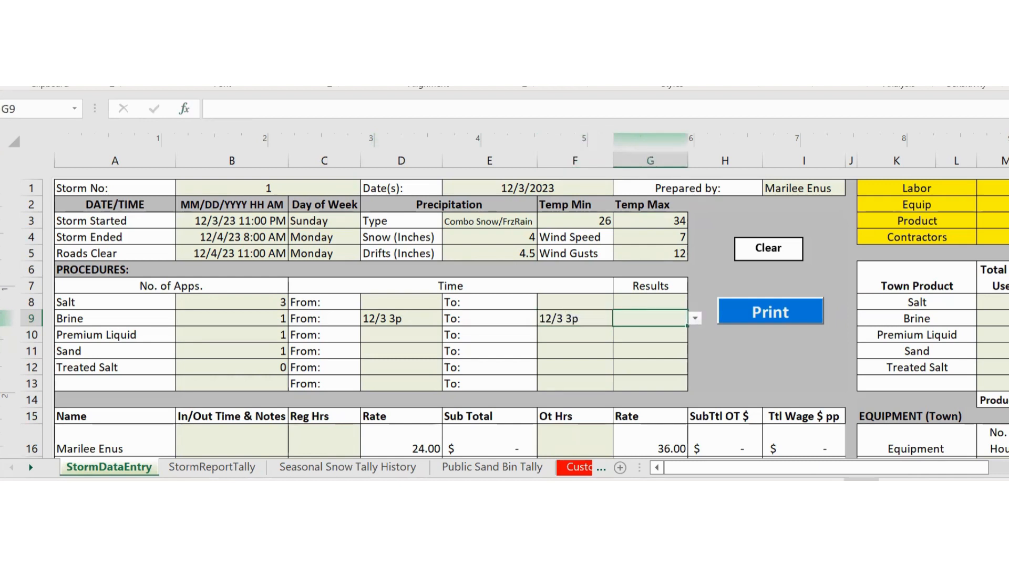
- Rate Brine results Good and Salt results Excellent from the Results dropdowns
{"action": "left_click", "coordinate": [695, 319]}
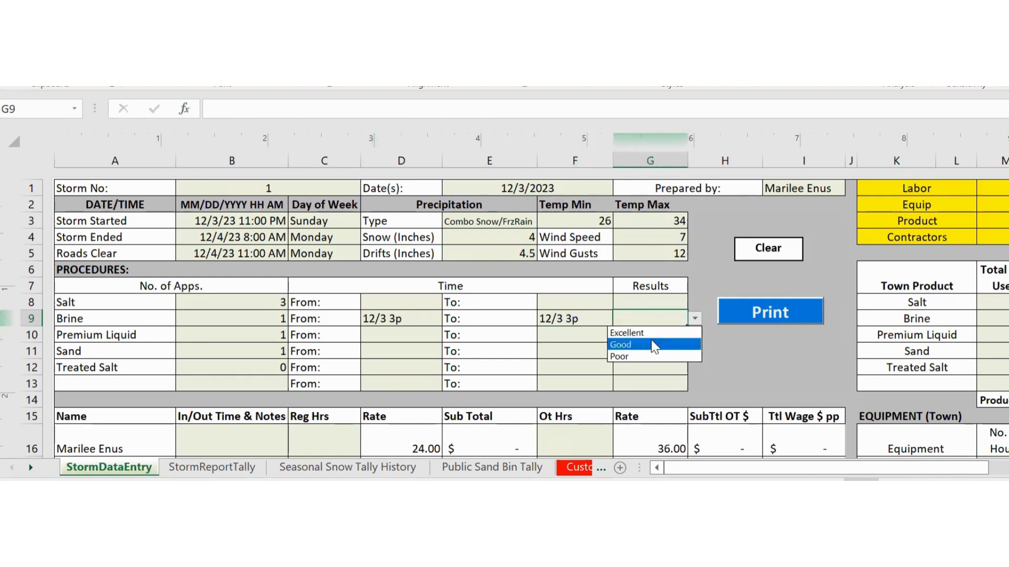
{"action": "left_click", "coordinate": [651, 341]}
{"action": "left_click", "coordinate": [651, 303]}
{"action": "left_click", "coordinate": [694, 302]}
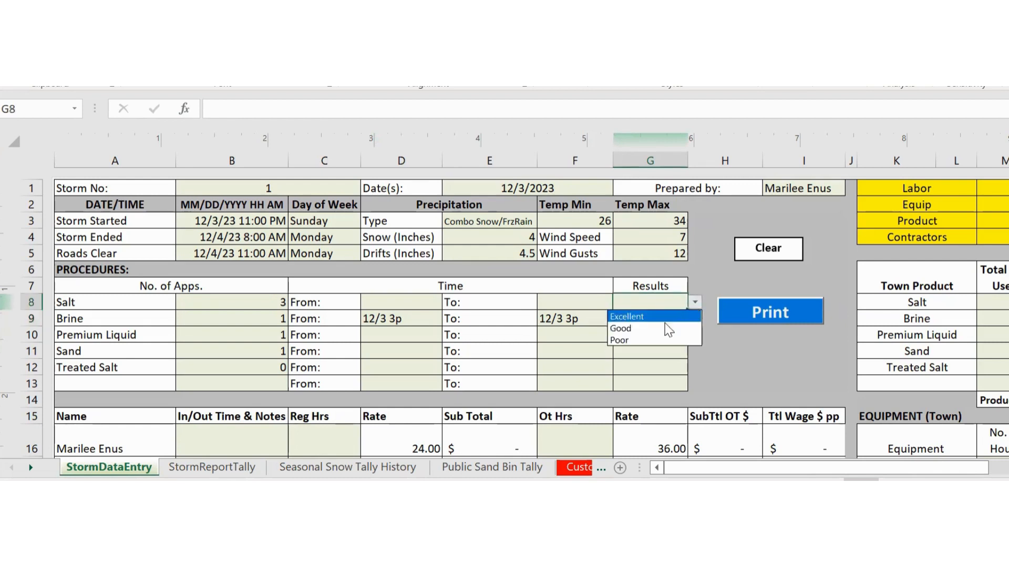
{"action": "left_click", "coordinate": [654, 336]}
{"action": "left_click", "coordinate": [695, 302]}
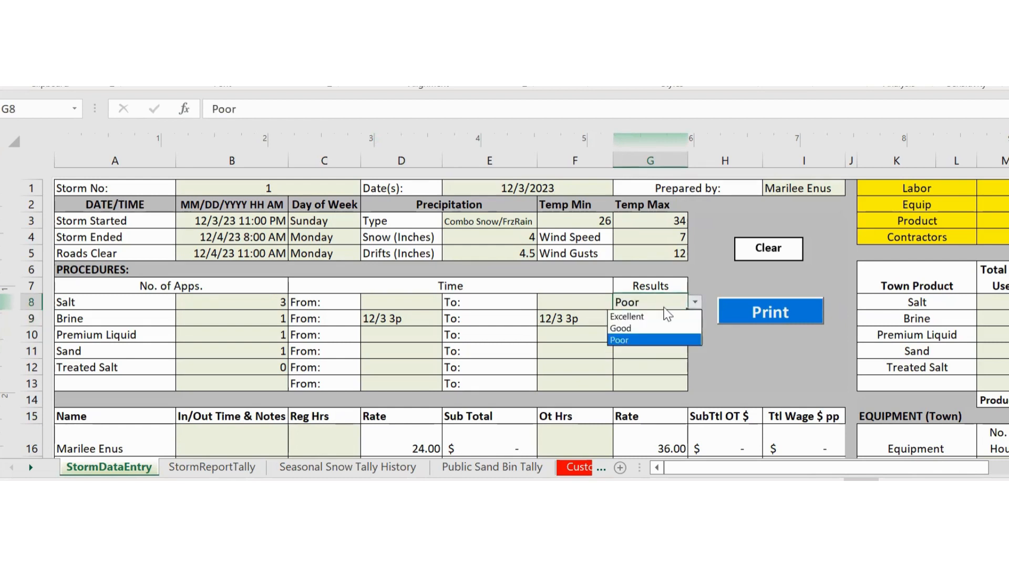
{"action": "left_click", "coordinate": [660, 312]}
- Rate Premium Liquid Excellent, Sand Good and Treated Salt Good
{"action": "left_click", "coordinate": [647, 337]}
{"action": "left_click", "coordinate": [695, 335]}
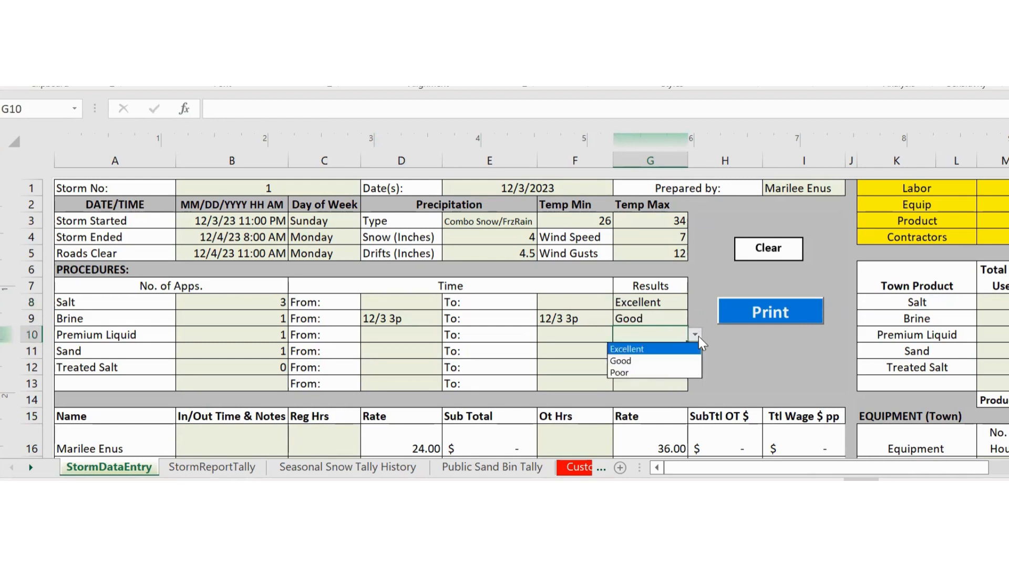
{"action": "left_click", "coordinate": [643, 348]}
{"action": "left_click", "coordinate": [643, 349]}
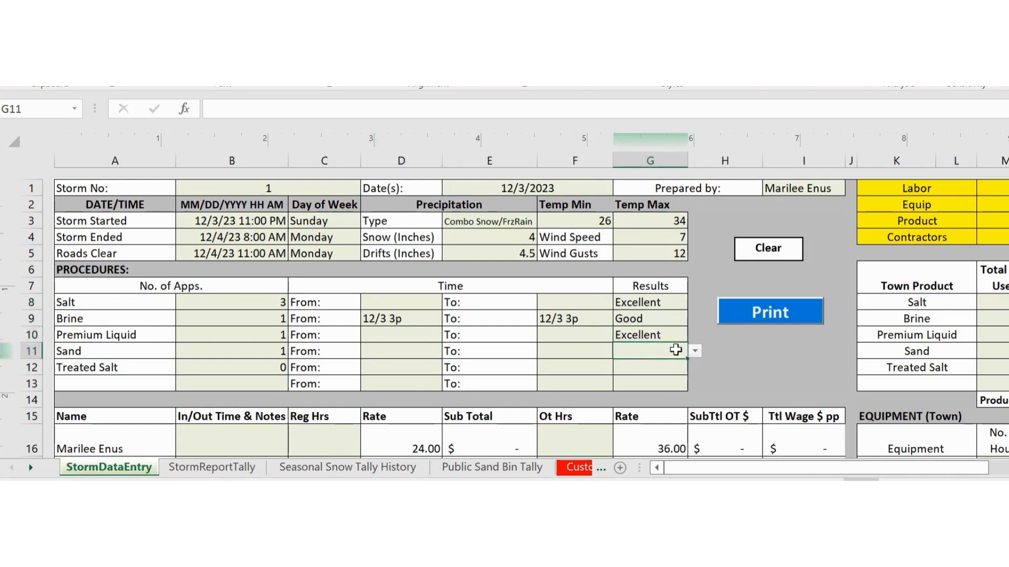
{"action": "left_click", "coordinate": [695, 351]}
{"action": "left_click", "coordinate": [657, 377]}
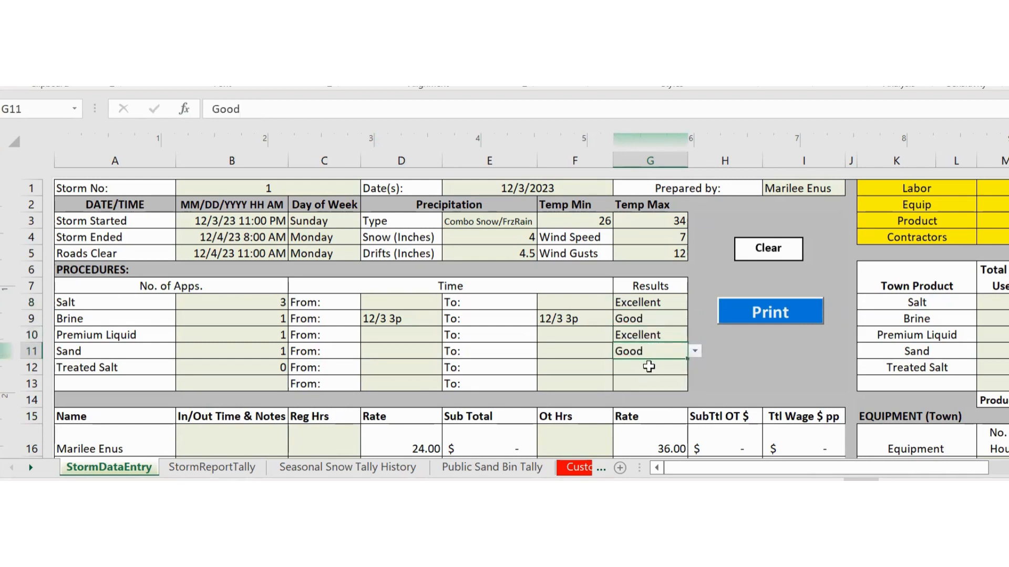
{"action": "left_click", "coordinate": [649, 367]}
{"action": "left_click", "coordinate": [695, 367]}
{"action": "left_click", "coordinate": [652, 394]}
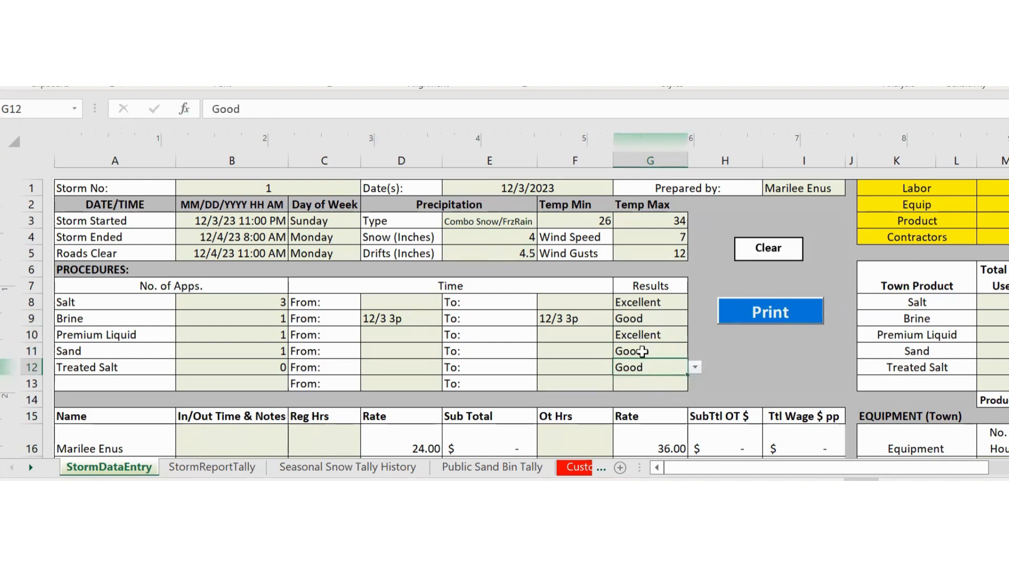
- Change the Sand rating from Good to Excellent
{"action": "left_click", "coordinate": [646, 339]}
{"action": "left_click", "coordinate": [650, 351]}
{"action": "left_click", "coordinate": [695, 352]}
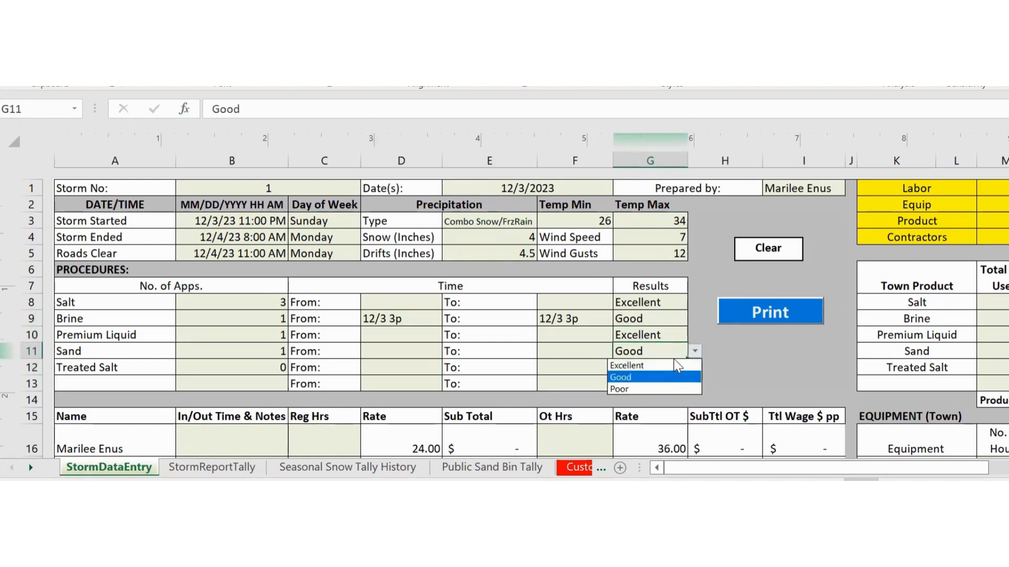
{"action": "left_click", "coordinate": [672, 366]}
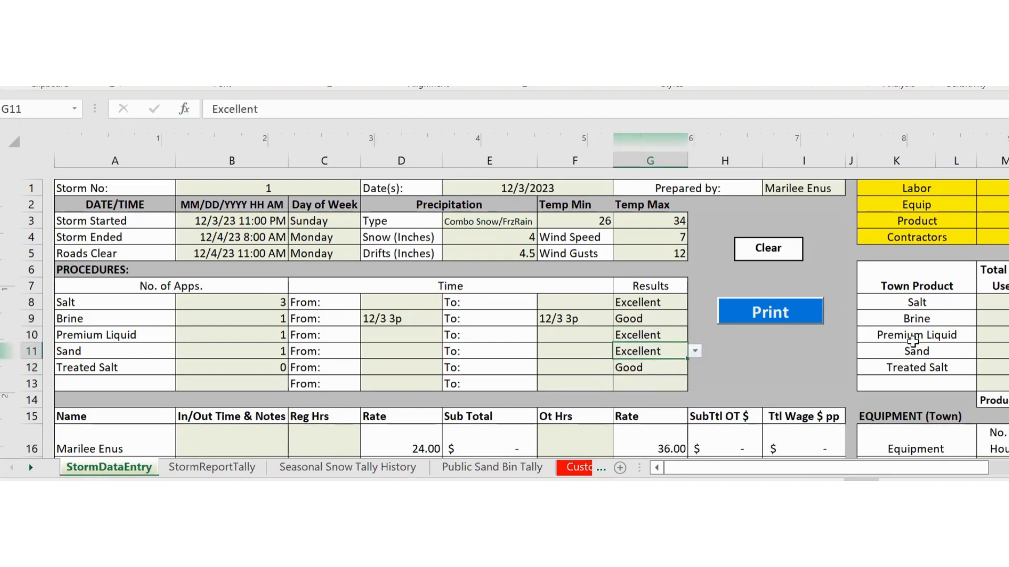
{"action": "left_click", "coordinate": [996, 307]}
{"action": "left_click_drag", "start_coordinate": [804, 466], "coordinate": [853, 475]}
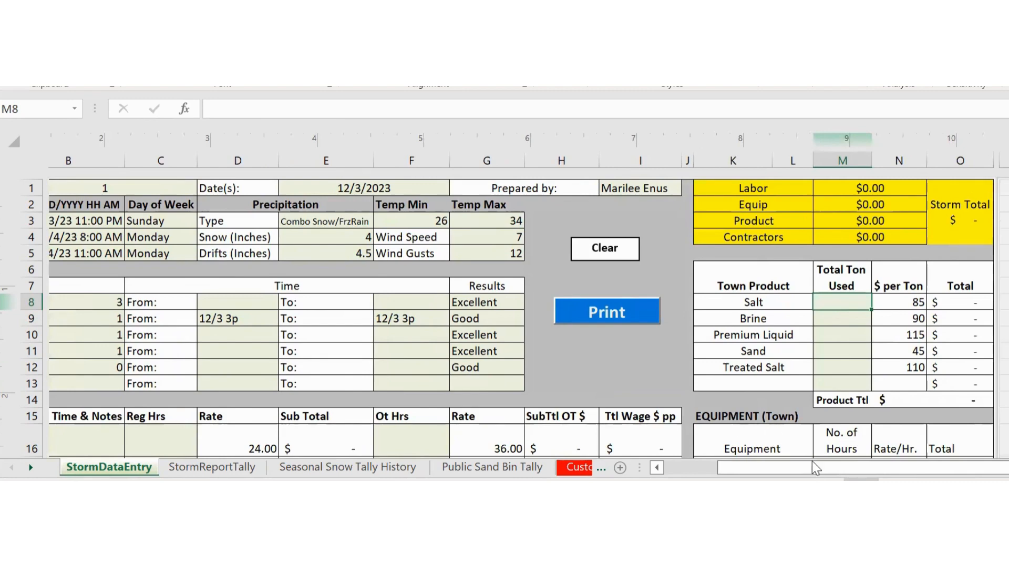
- Enter tons used in M8–M11: Salt 5, Brine 20, Premium Liquid 10, Sand 10
{"action": "mouse_move", "coordinate": [815, 468]}
{"action": "left_mouse_down"}
{"action": "mouse_move", "coordinate": [754, 473]}
{"action": "mouse_move", "coordinate": [811, 468]}
{"action": "left_mouse_up"}
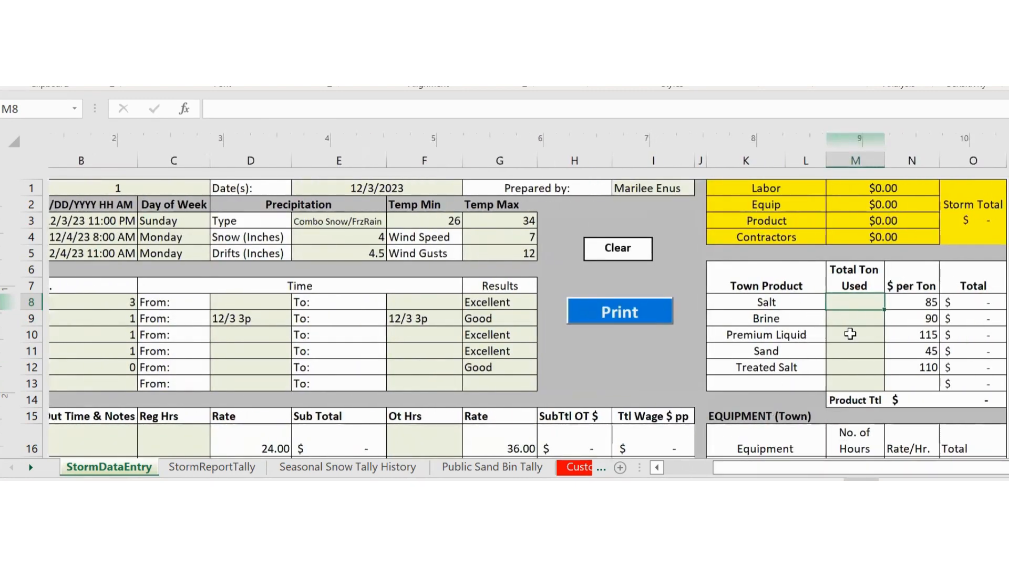
{"action": "type", "text": "5"}
{"action": "key", "text": "Return"}
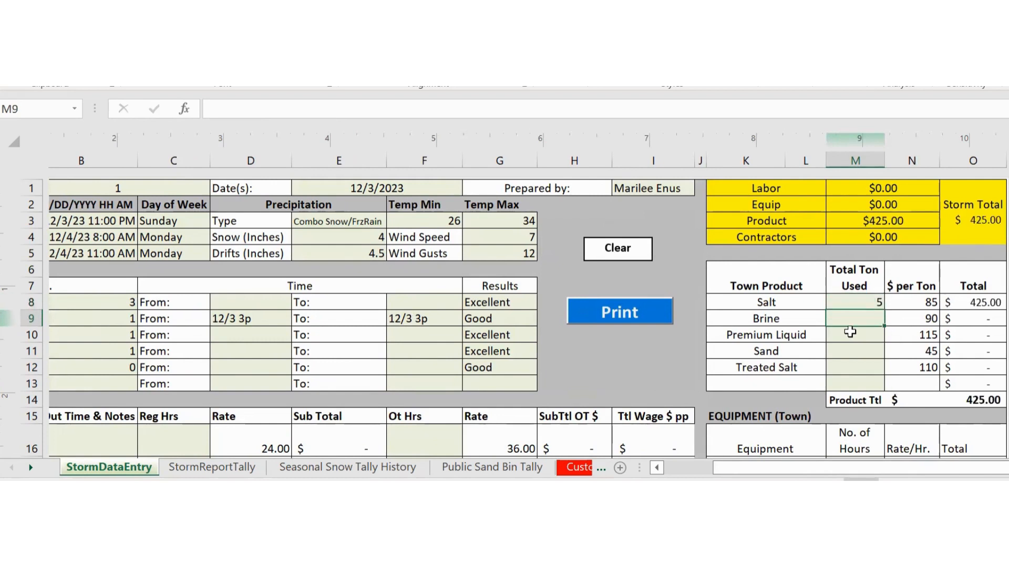
{"action": "type", "text": "20"}
{"action": "key", "text": "Return"}
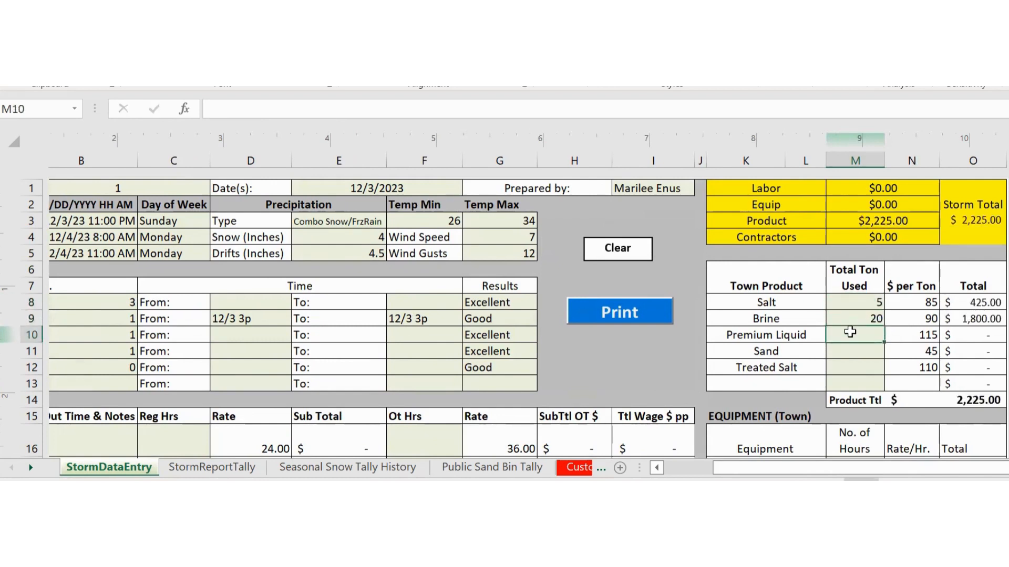
{"action": "type", "text": "10"}
{"action": "key", "text": "Return"}
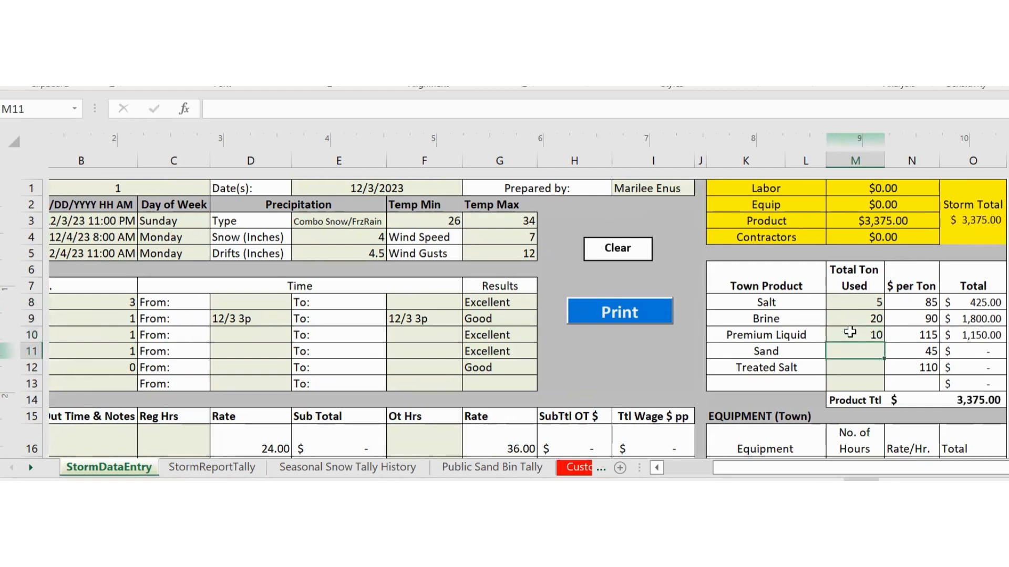
{"action": "type", "text": "10"}
{"action": "key", "text": "Return"}
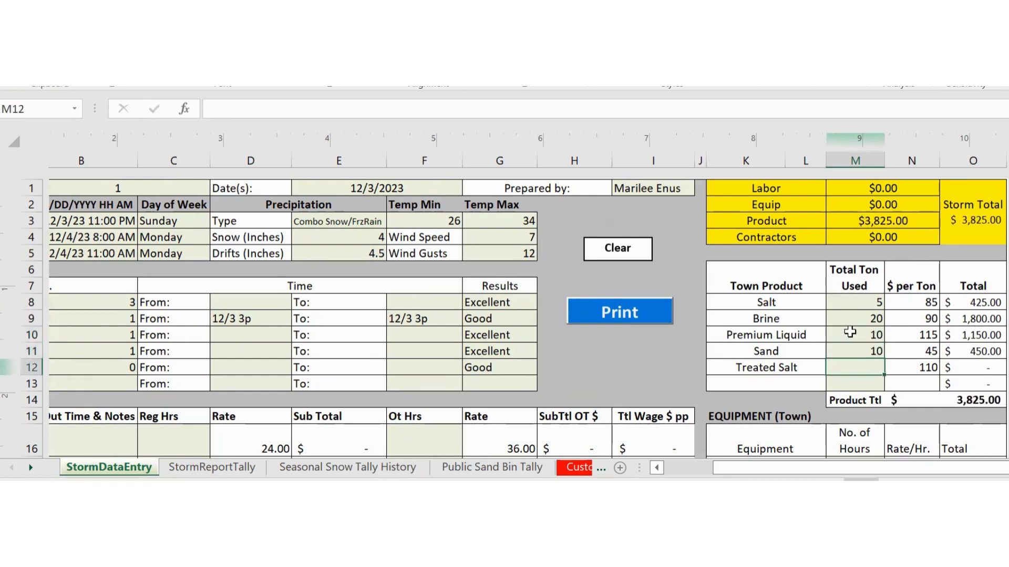
- Correct Sand tons to 1 and enter Treated Salt 0, bringing the total to $3,420.00
{"action": "key", "text": "Up"}
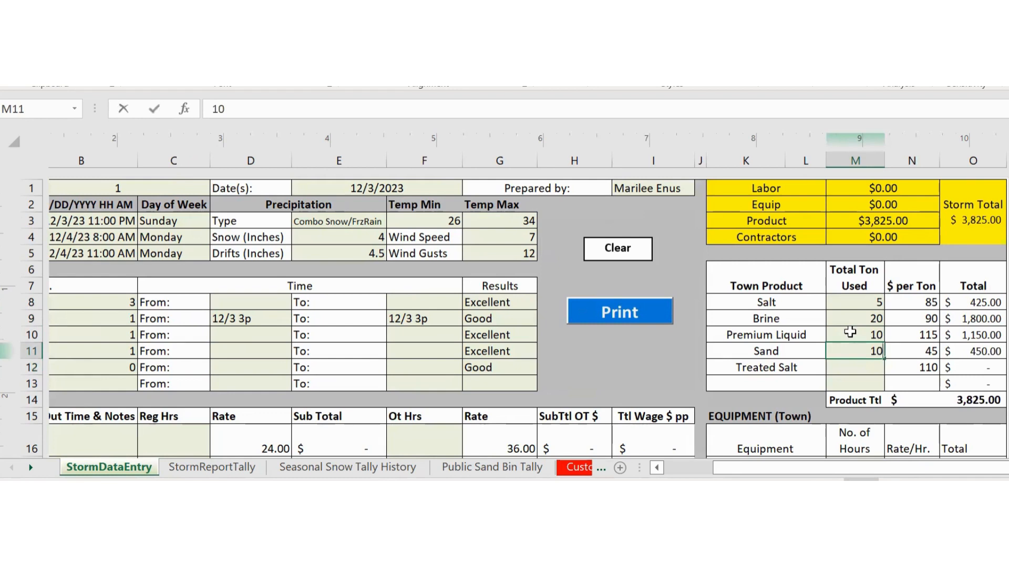
{"action": "type", "text": "1"}
{"action": "key", "text": "Return"}
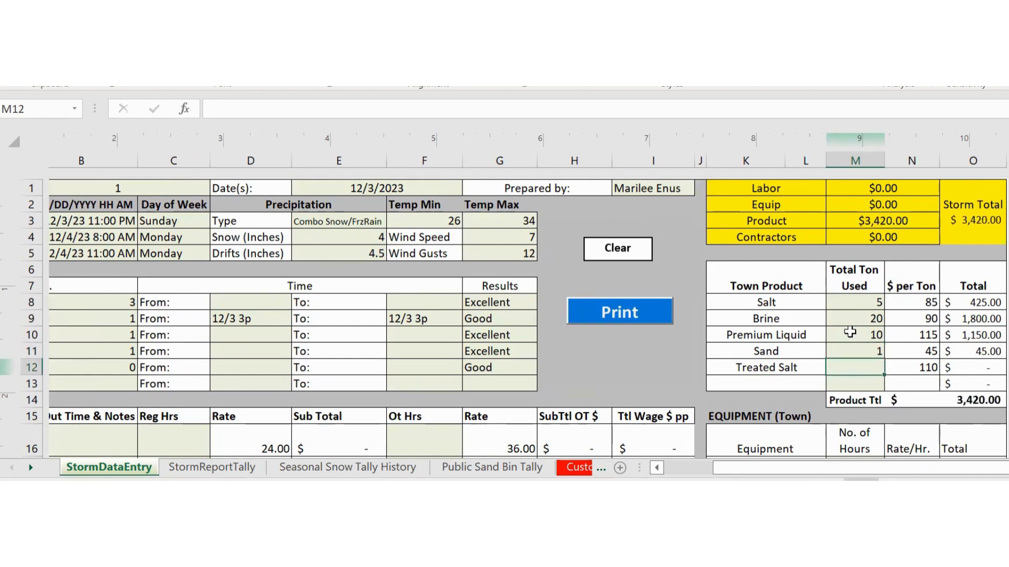
{"action": "type", "text": "0"}
{"action": "key", "text": "Return"}
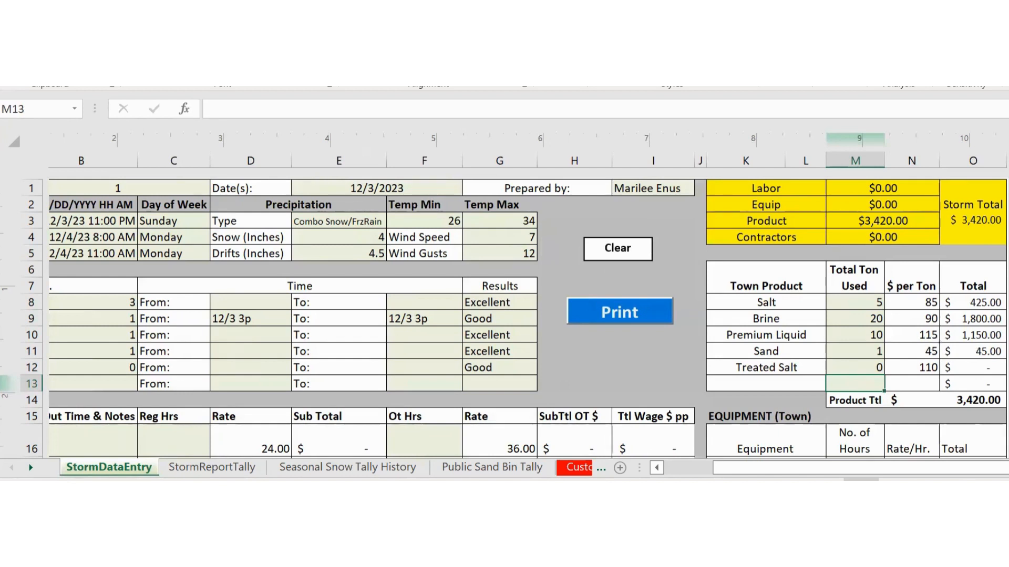
{"action": "right_click", "coordinate": [1008, 273]}
{"action": "key", "text": "Escape"}
- Mark the fifth crew member as 'on vac' in the In/Out notes column
{"action": "scroll", "coordinate": [803, 370], "scroll_direction": "down", "scroll_amount": 4}
{"action": "left_click_drag", "start_coordinate": [765, 468], "coordinate": [736, 473]}
{"action": "left_click", "coordinate": [271, 238]}
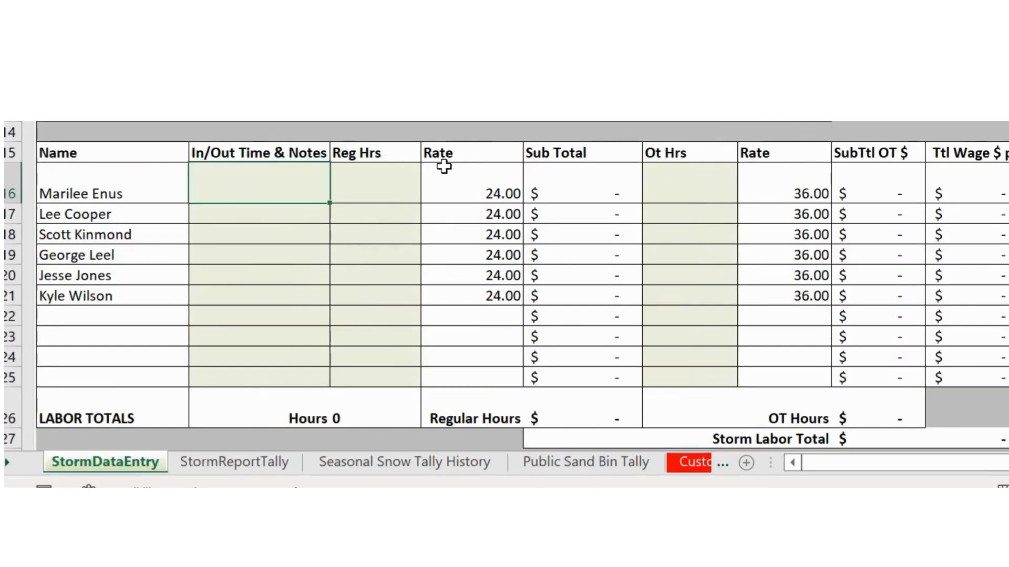
{"action": "key", "text": "Down"}
{"action": "key", "text": "Down"}
{"action": "key", "text": "Down"}
{"action": "key", "text": "Down"}
{"action": "key", "text": "Down"}
{"action": "key", "text": "Up"}
{"action": "key", "text": "Up"}
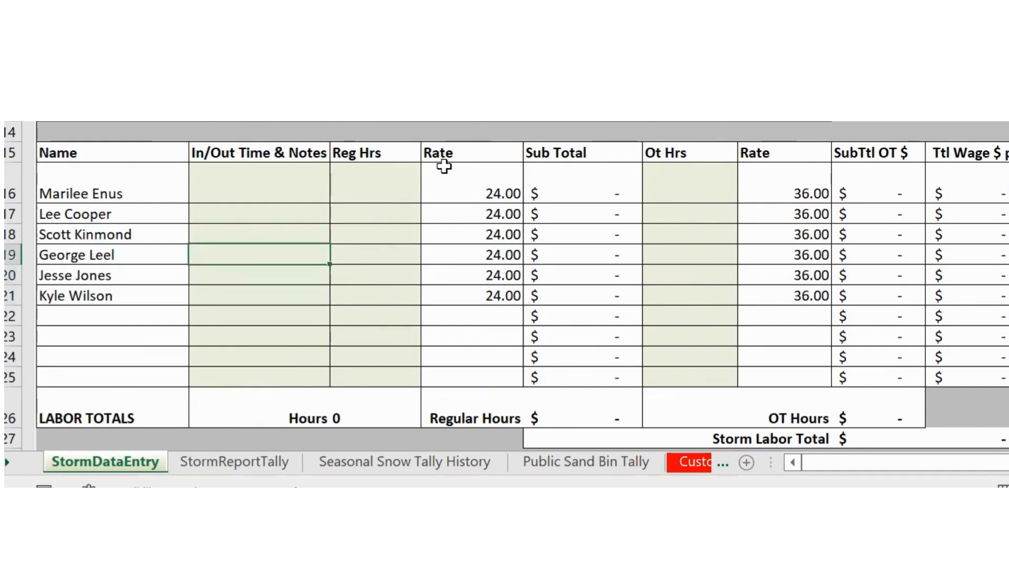
{"action": "key", "text": "Up"}
{"action": "key", "text": "Up"}
{"action": "key", "text": "Up"}
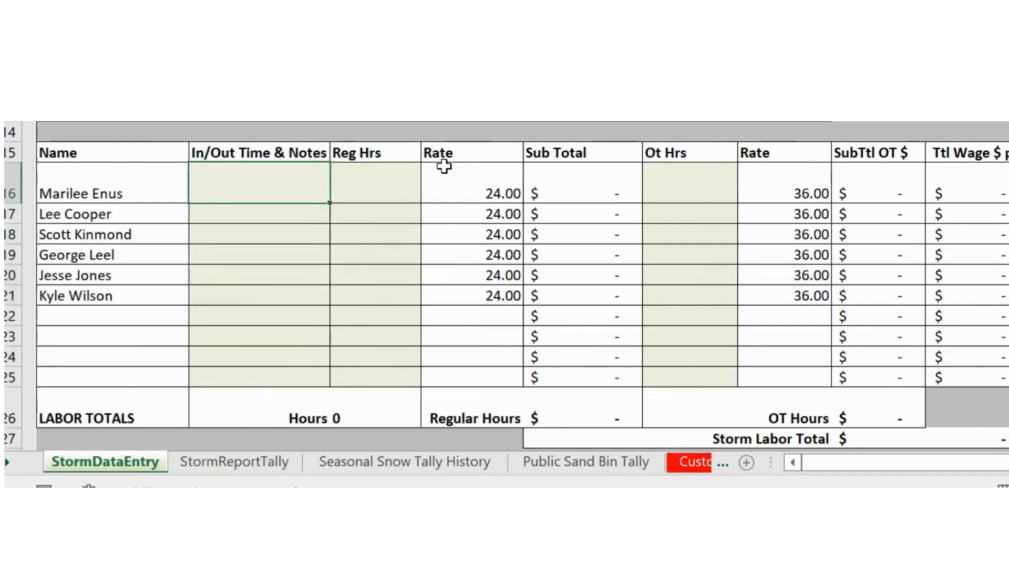
{"action": "key", "text": "Down"}
{"action": "key", "text": "Down"}
{"action": "key", "text": "Down"}
{"action": "key", "text": "Down"}
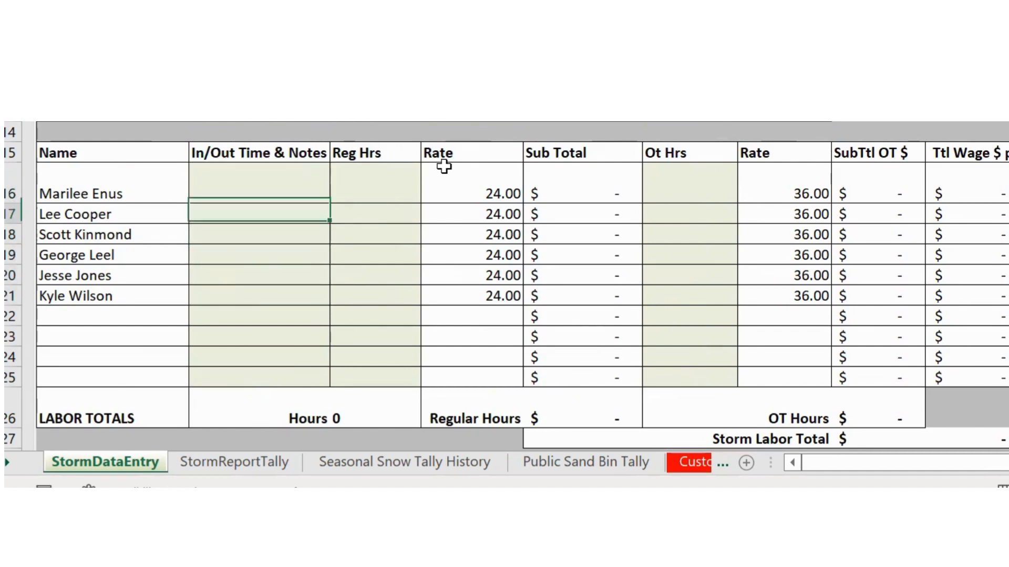
{"action": "type", "text": "on vacation"}
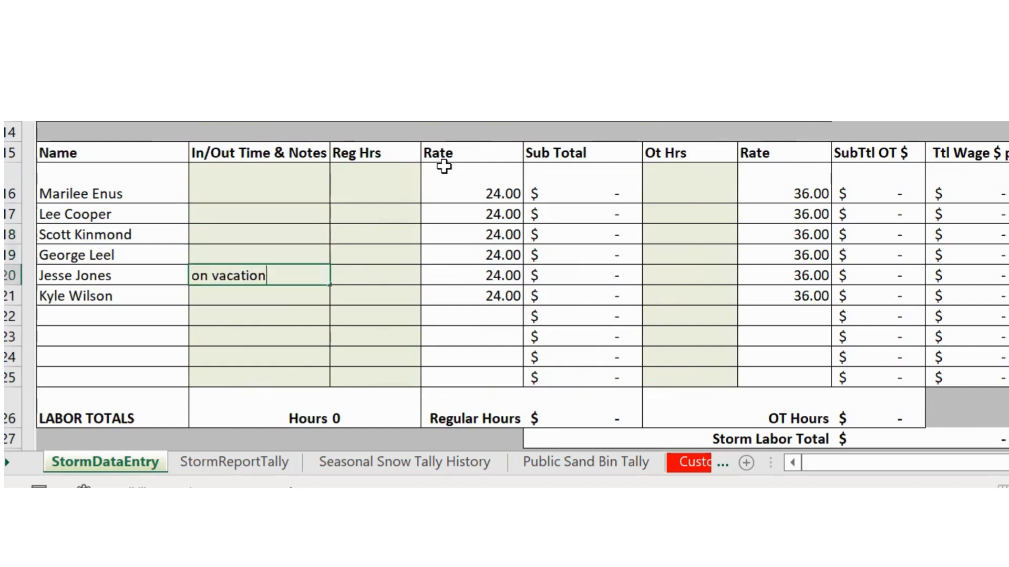
{"action": "key", "text": "Return"}
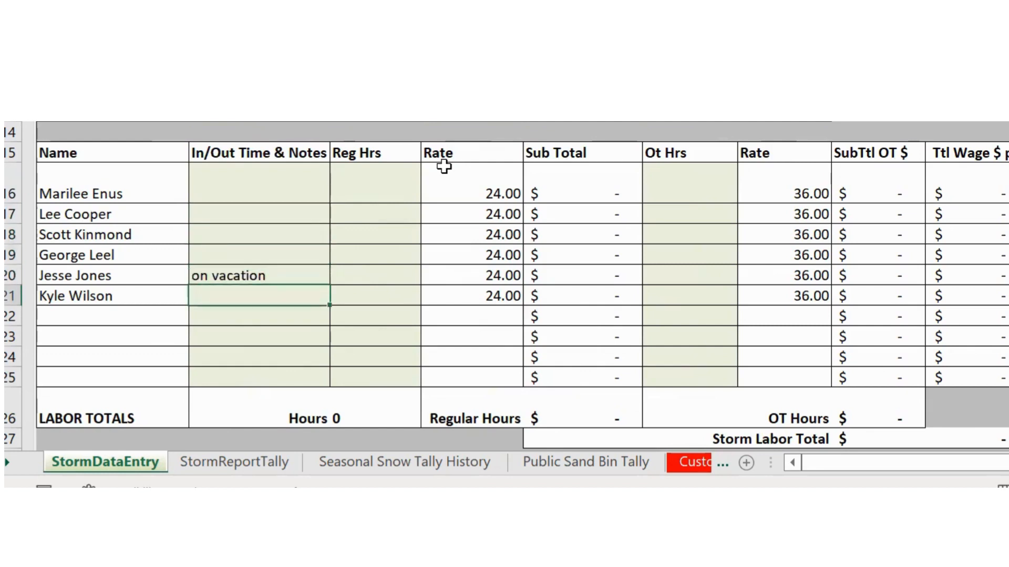
{"action": "key", "text": "Up"}
{"action": "key", "text": "Up"}
{"action": "key", "text": "Down"}
{"action": "key", "text": "Down"}
{"action": "key", "text": "Down"}
{"action": "key", "text": "Up"}
{"action": "key", "text": "Up"}
{"action": "key", "text": "Up"}
{"action": "key", "text": "Up"}
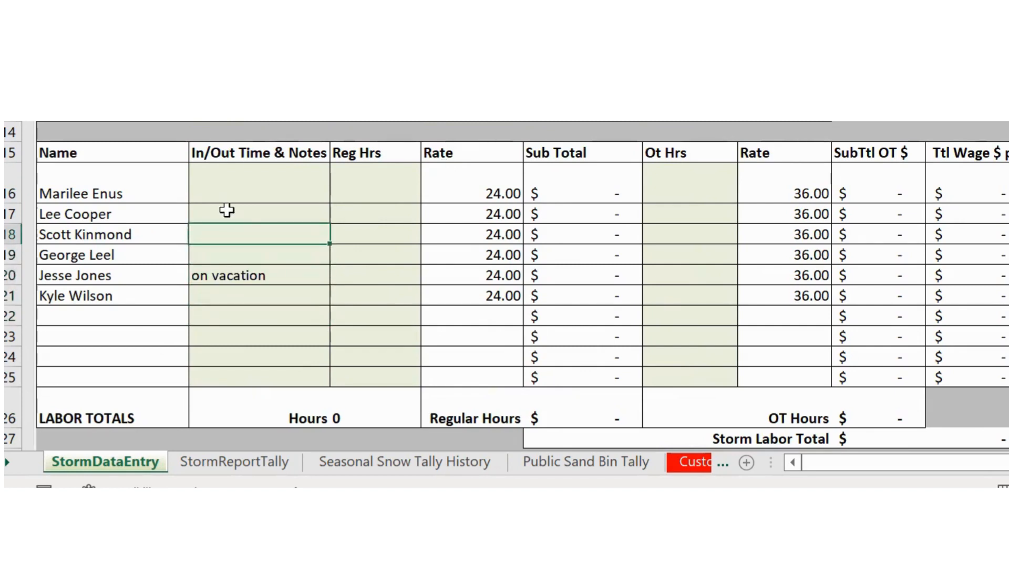
{"action": "left_click", "coordinate": [255, 179]}
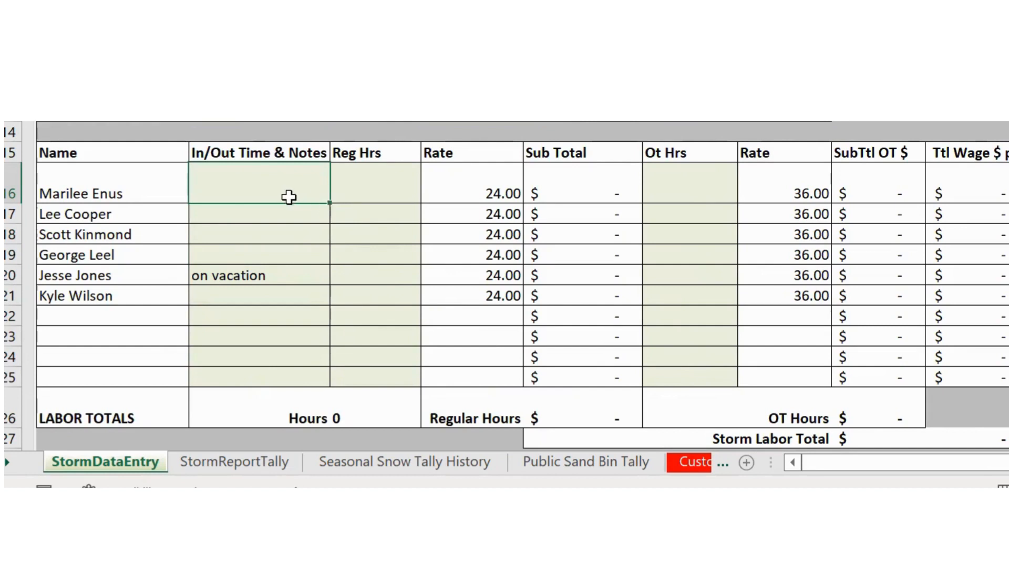
- Enter 5 regular hours for each of the five working crew members, skipping the vacationing one
{"action": "left_click", "coordinate": [367, 195]}
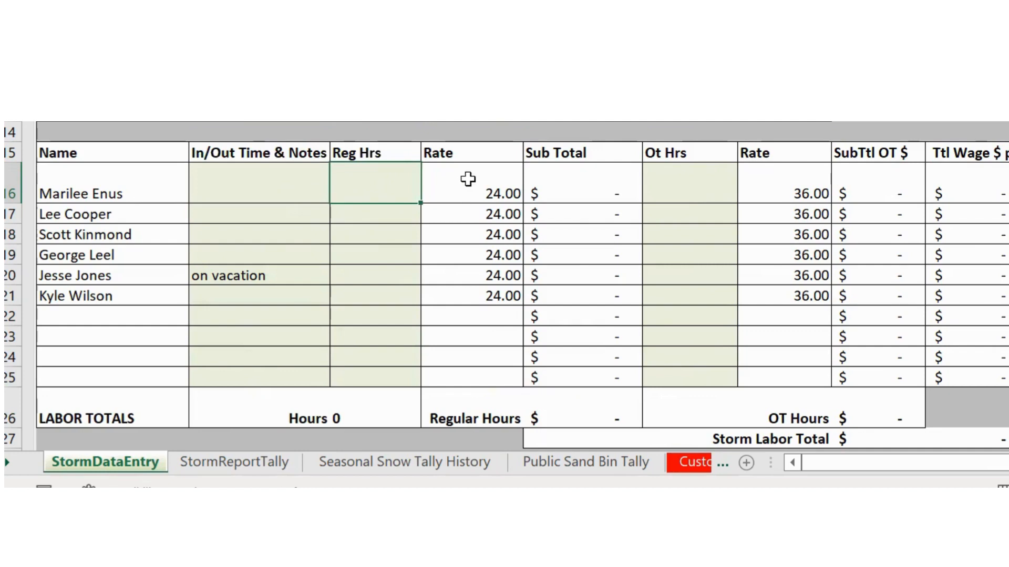
{"action": "type", "text": "5"}
{"action": "key", "text": "Return"}
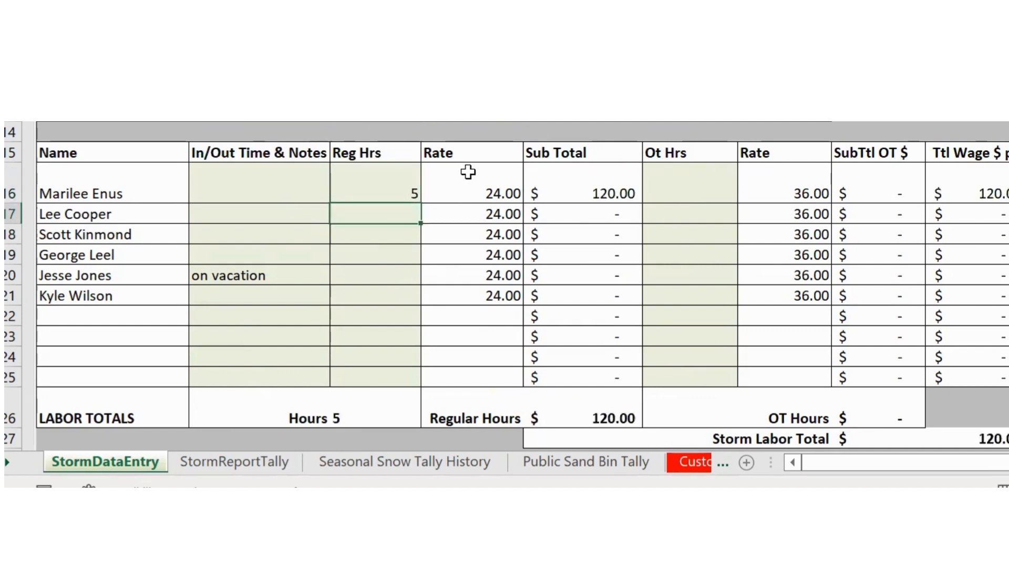
{"action": "type", "text": "5"}
{"action": "key", "text": "Return"}
{"action": "type", "text": "5"}
{"action": "key", "text": "Return"}
{"action": "type", "text": "5"}
{"action": "key", "text": "Return"}
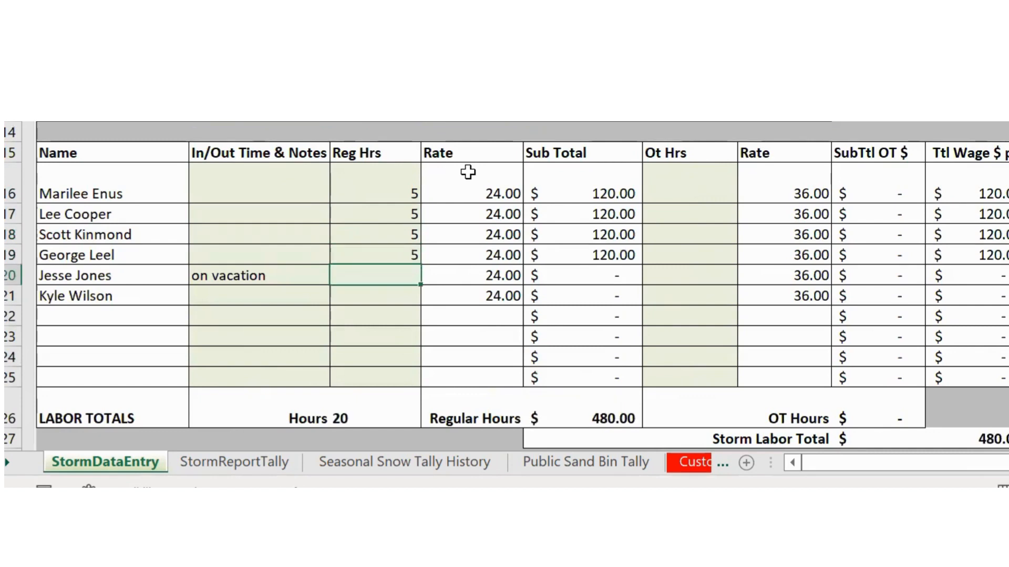
{"action": "key", "text": "Return"}
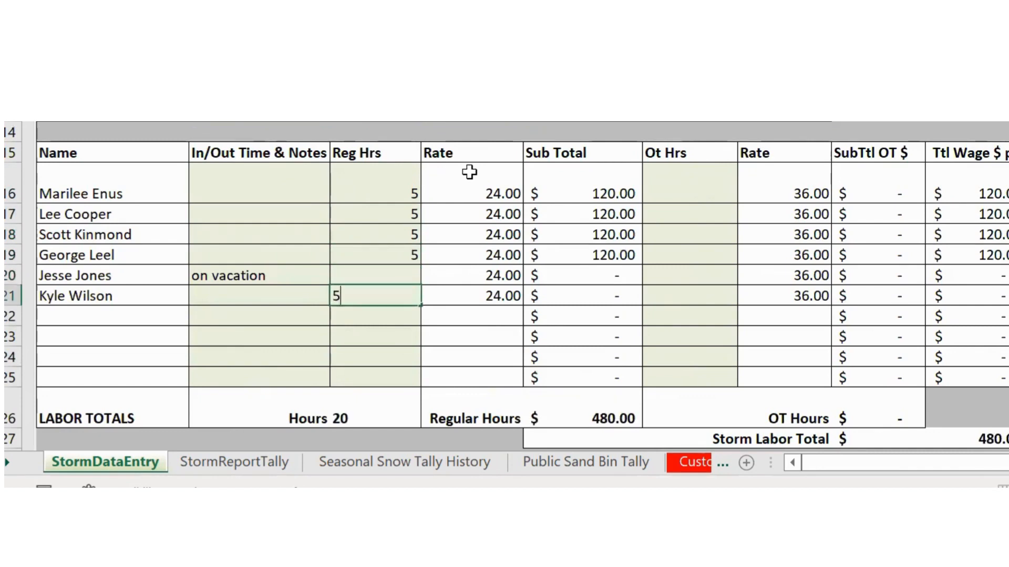
{"action": "type", "text": "5"}
{"action": "key", "text": "Up"}
{"action": "key", "text": "Up"}
{"action": "key", "text": "Up"}
{"action": "key", "text": "Up"}
{"action": "key", "text": "Up"}
- Enter 2 overtime hours for each of the five working crew members, skipping the vacationing one
{"action": "key", "text": "Right"}
{"action": "key", "text": "Right"}
{"action": "key", "text": "Right"}
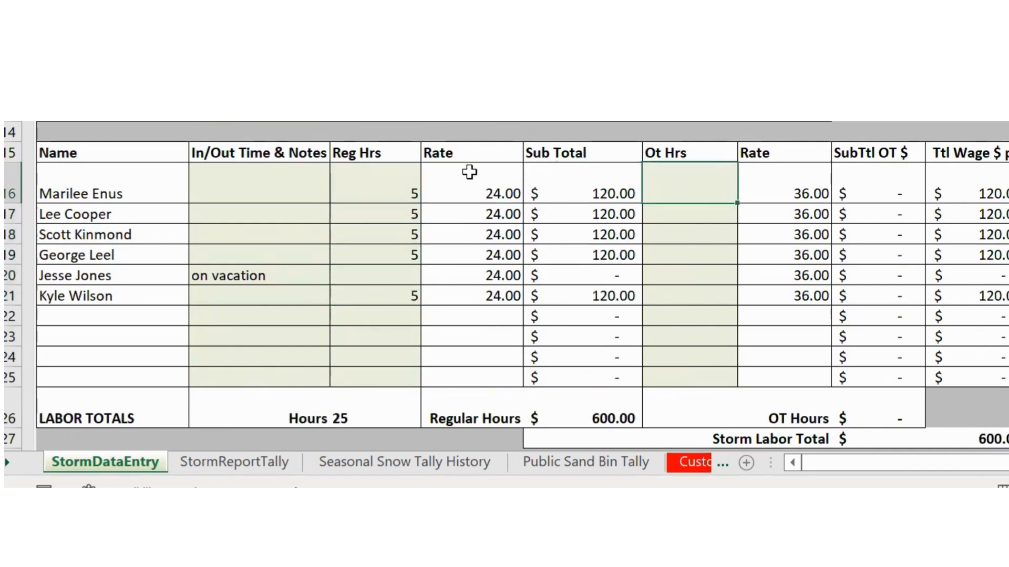
{"action": "type", "text": "2"}
{"action": "key", "text": "Return"}
{"action": "type", "text": "2"}
{"action": "key", "text": "Return"}
{"action": "type", "text": "2"}
{"action": "key", "text": "Return"}
{"action": "type", "text": "2"}
{"action": "key", "text": "Return"}
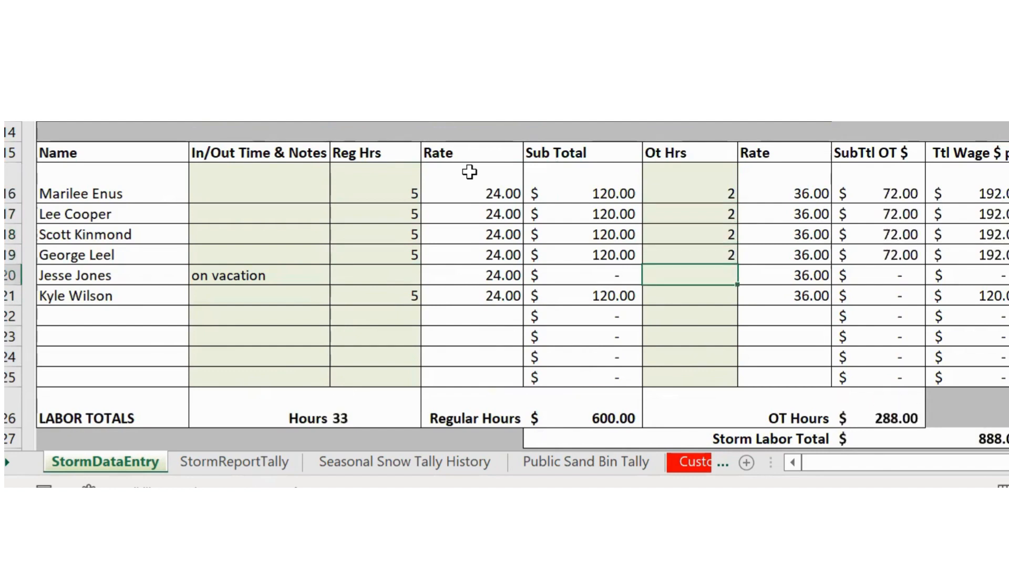
{"action": "key", "text": "Return"}
{"action": "type", "text": "2"}
{"action": "key", "text": "Return"}
{"action": "key", "text": "Up"}
{"action": "key", "text": "Up"}
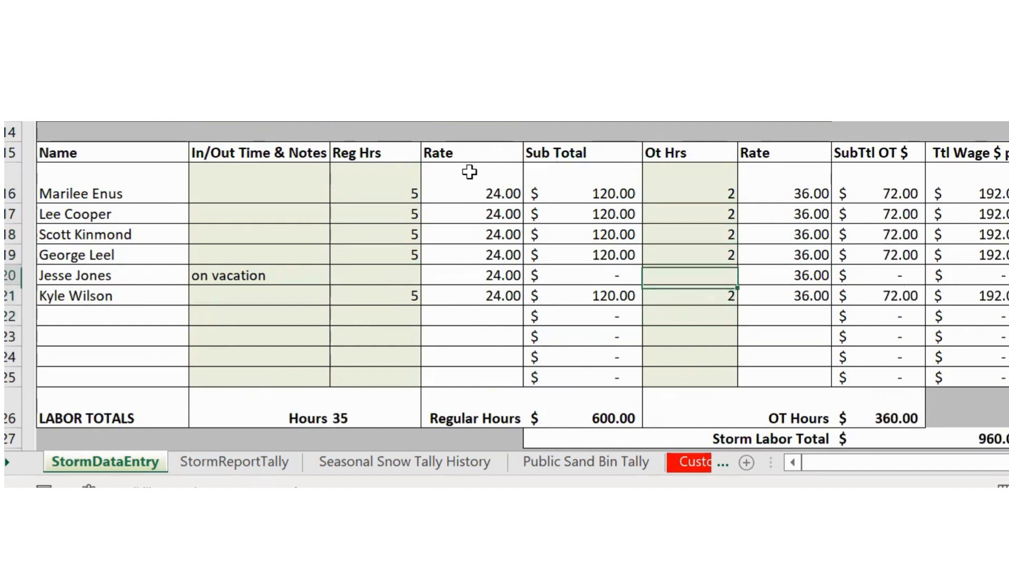
{"action": "key", "text": "Up"}
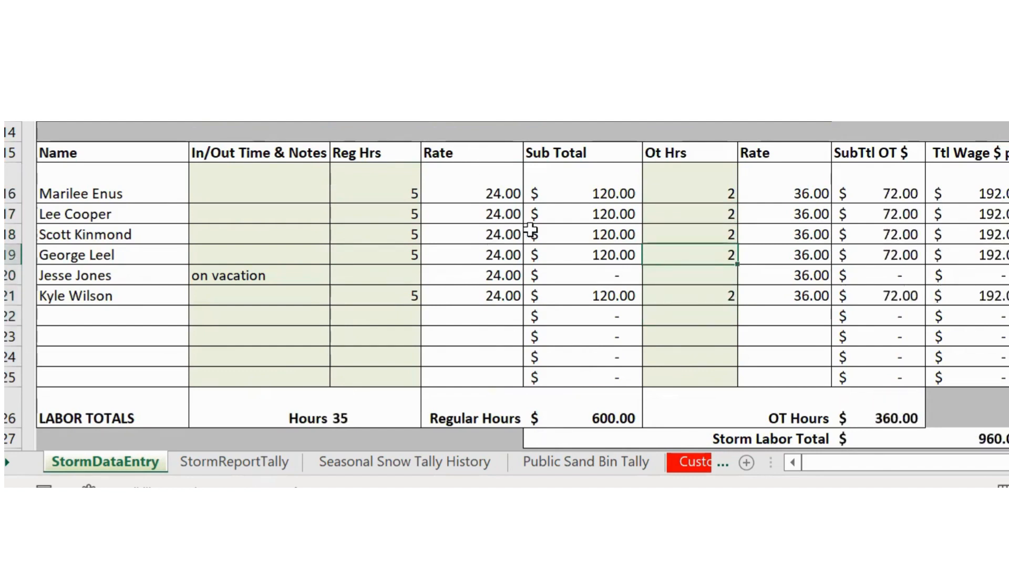
{"action": "scroll", "coordinate": [464, 272], "scroll_direction": "down", "scroll_amount": 1}
- Review the yellow cost summary's Treated Salt row, then scroll down to the EQUIPMENT (Town) table
{"action": "scroll", "coordinate": [462, 269], "scroll_direction": "up", "scroll_amount": 1}
{"action": "left_click_drag", "start_coordinate": [893, 469], "coordinate": [928, 469]}
{"action": "scroll", "coordinate": [952, 368], "scroll_direction": "up", "scroll_amount": 4}
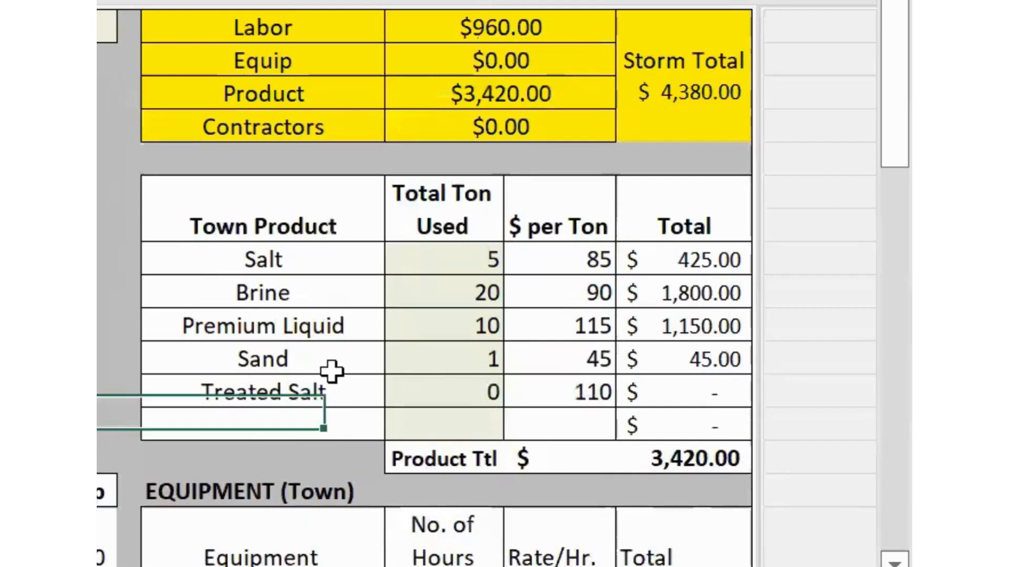
{"action": "right_click", "coordinate": [331, 372]}
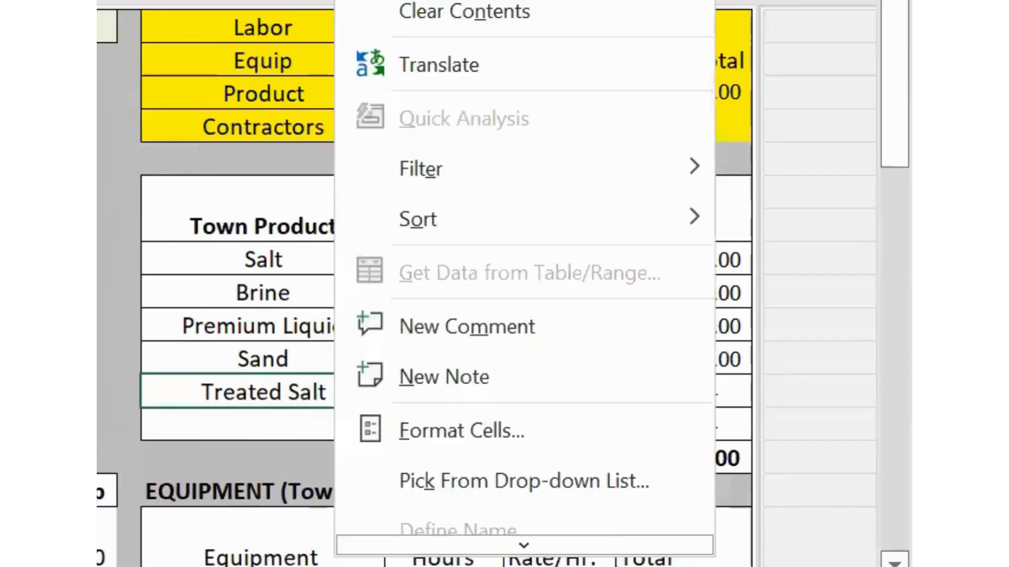
{"action": "key", "text": "Escape"}
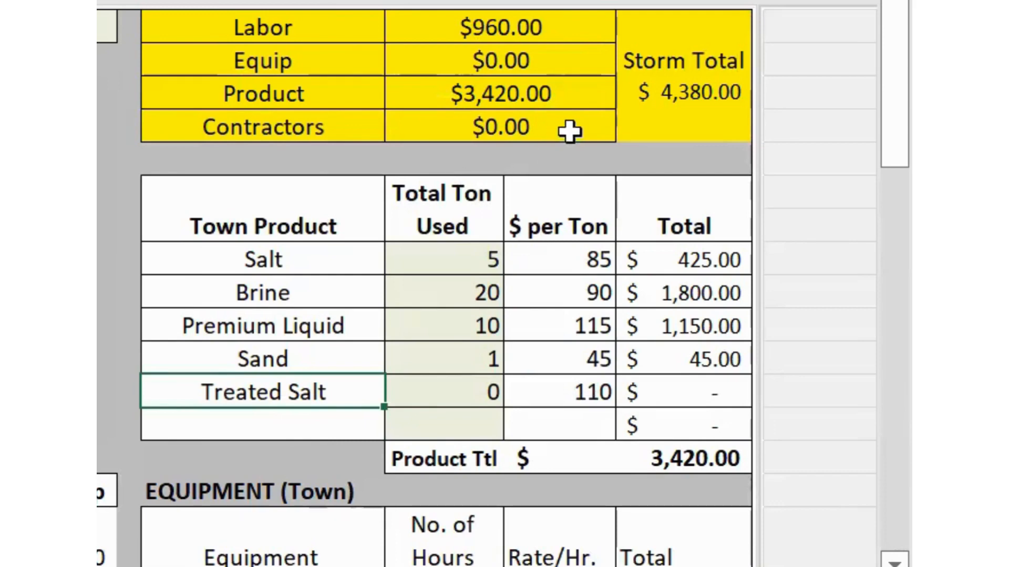
{"action": "scroll", "coordinate": [101, 343], "scroll_direction": "down", "scroll_amount": 2}
{"action": "scroll", "coordinate": [102, 343], "scroll_direction": "down", "scroll_amount": 3}
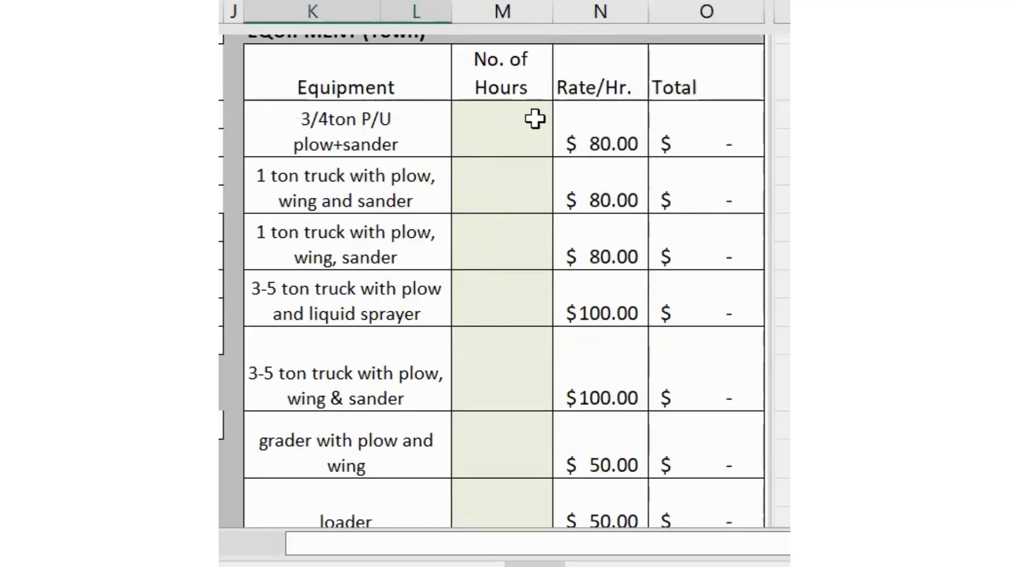
- Enter 5 hours for each of the five town trucks, from the 3/4ton P/U to the wing & sander
{"action": "left_click", "coordinate": [478, 106]}
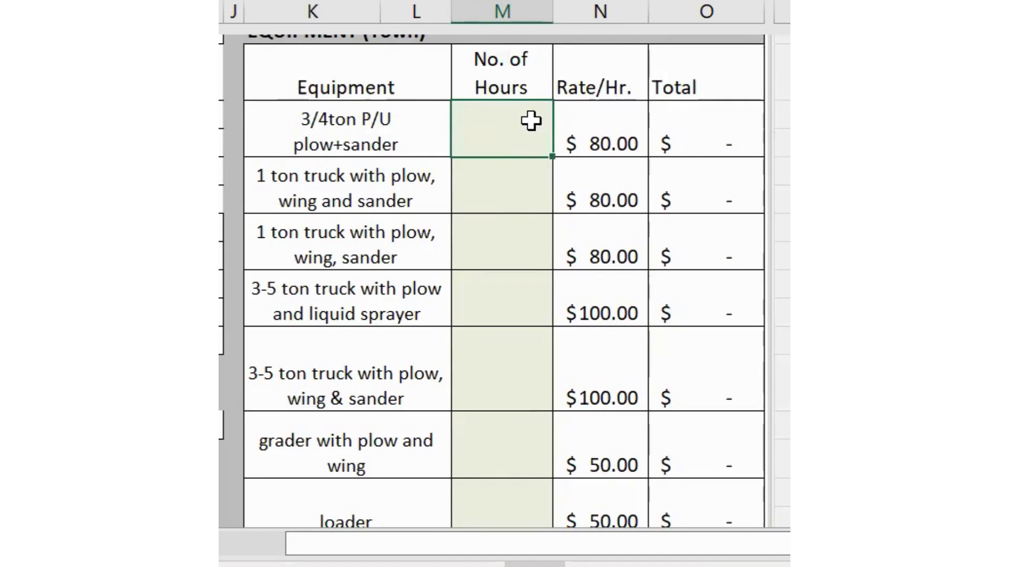
{"action": "double_click", "coordinate": [531, 120]}
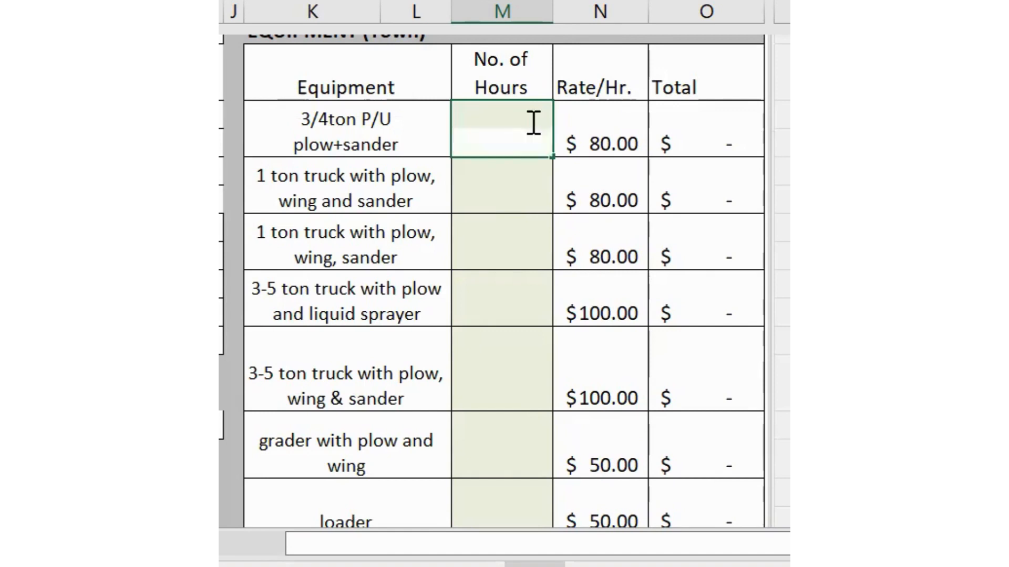
{"action": "type", "text": "5"}
{"action": "key", "text": "Return"}
{"action": "type", "text": "5"}
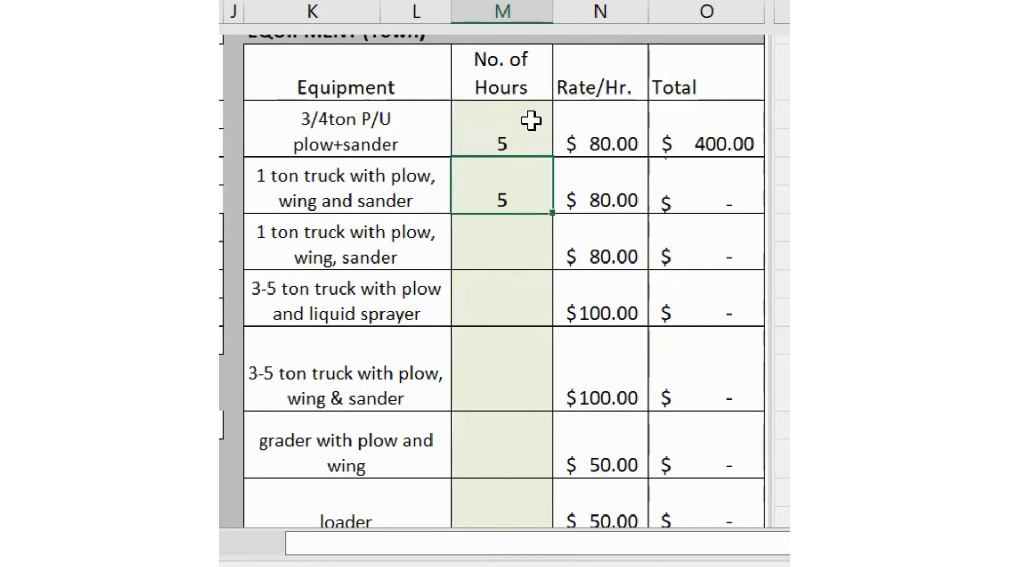
{"action": "key", "text": "Return"}
{"action": "type", "text": "5"}
{"action": "key", "text": "Return"}
{"action": "type", "text": "5"}
{"action": "key", "text": "Return"}
{"action": "type", "text": "5"}
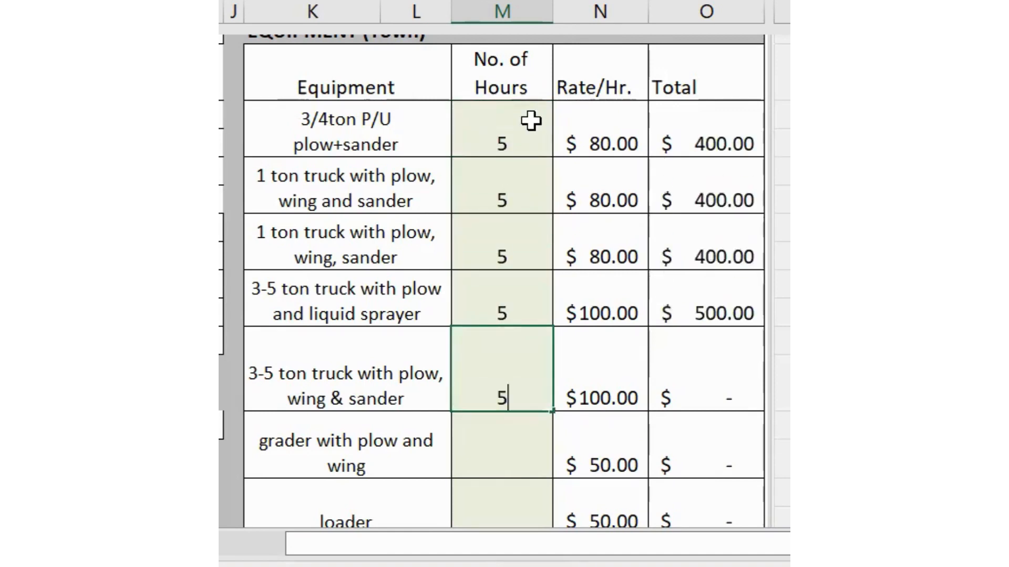
{"action": "key", "text": "Return"}
- Enter 1 hour for the grader and loader, 0 for the backhoe and 4 for the sidewalk spreader
{"action": "type", "text": "1"}
{"action": "key", "text": "Return"}
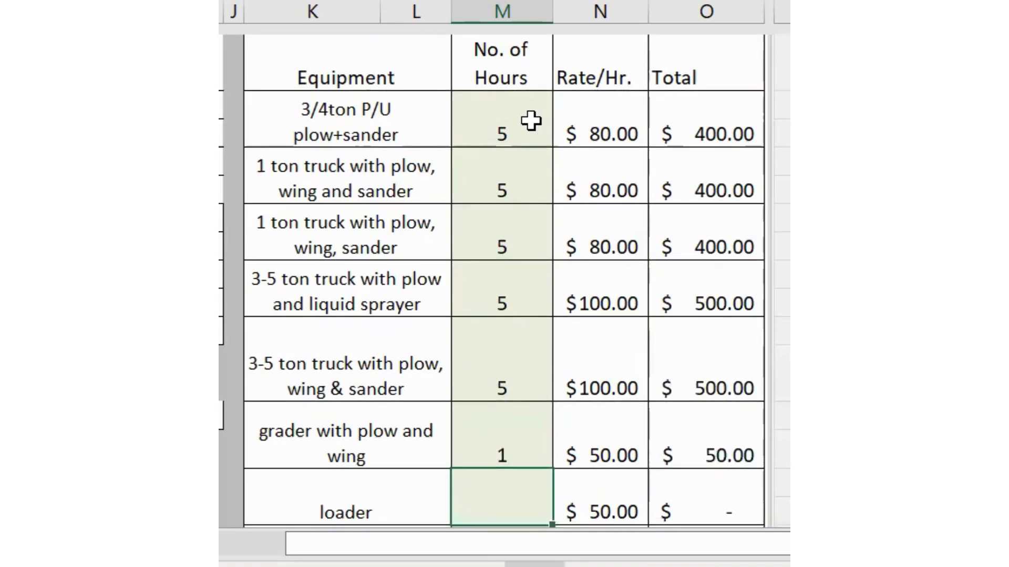
{"action": "type", "text": "1"}
{"action": "key", "text": "Return"}
{"action": "type", "text": "1"}
{"action": "key", "text": "Return"}
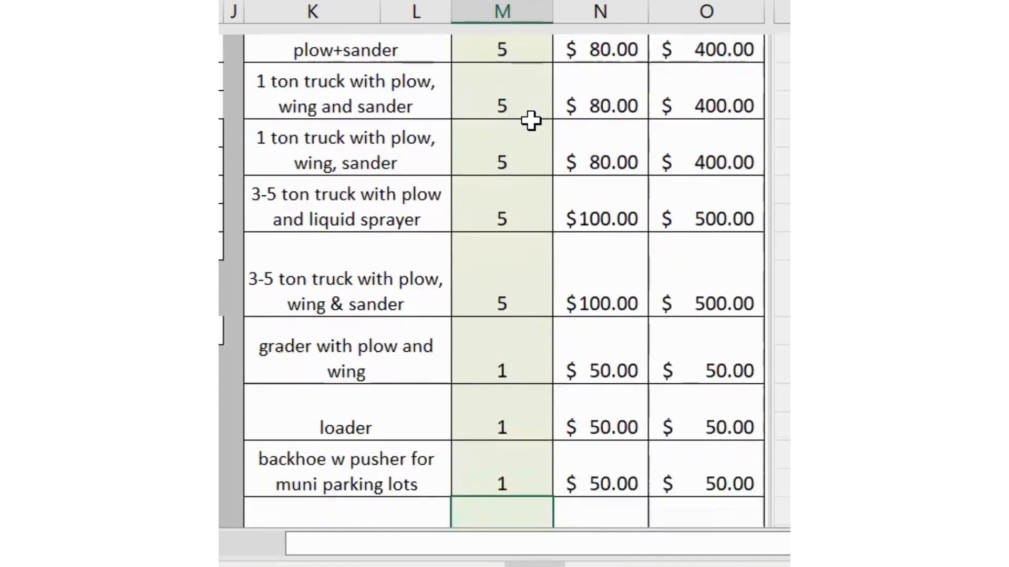
{"action": "key", "text": "Up"}
{"action": "type", "text": "1"}
{"action": "key", "text": "BackSpace"}
{"action": "type", "text": "0"}
{"action": "key", "text": "Return"}
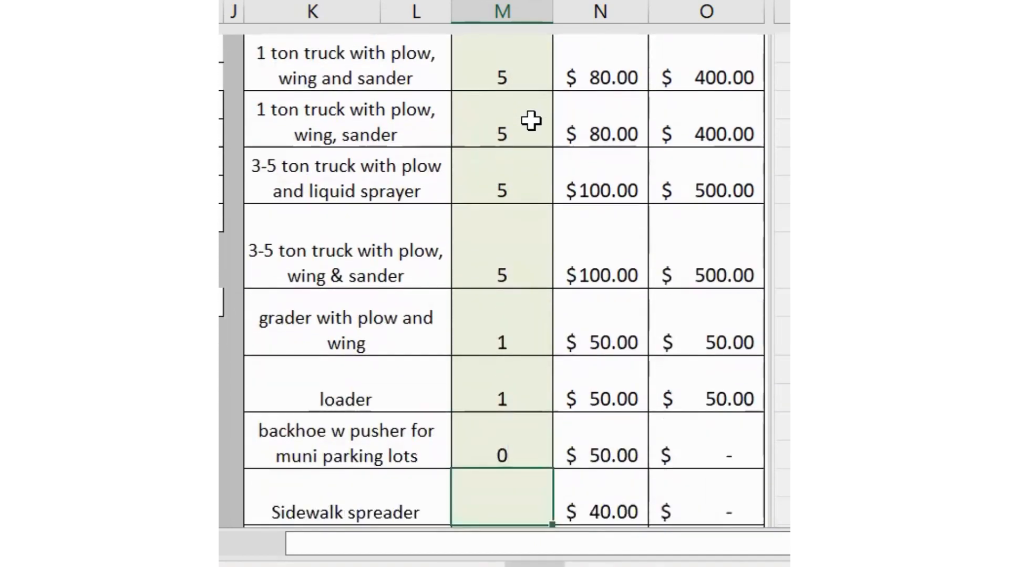
{"action": "type", "text": "1"}
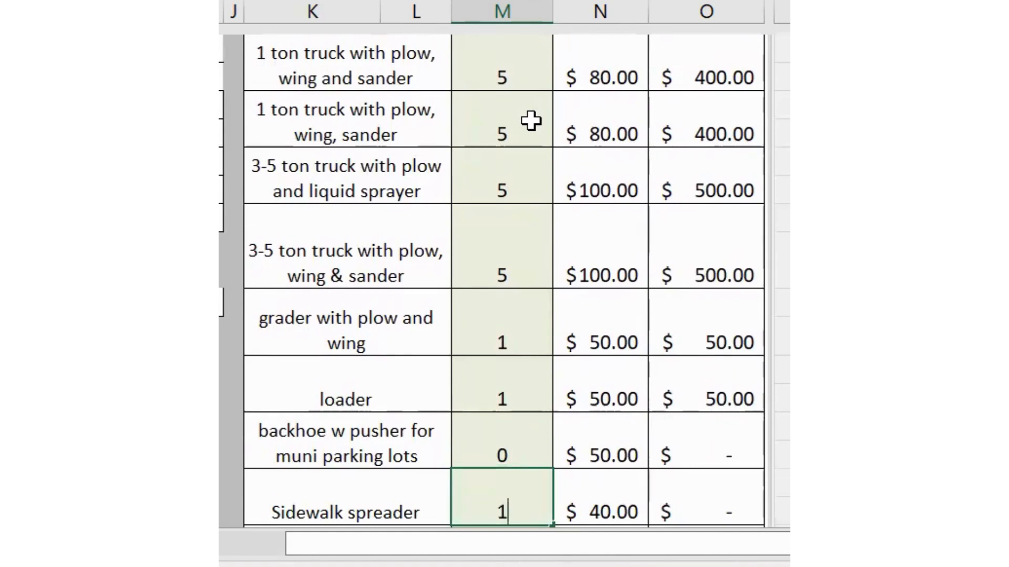
{"action": "key", "text": "Up"}
{"action": "key", "text": "Down"}
{"action": "key", "text": "Down"}
{"action": "key", "text": "Up"}
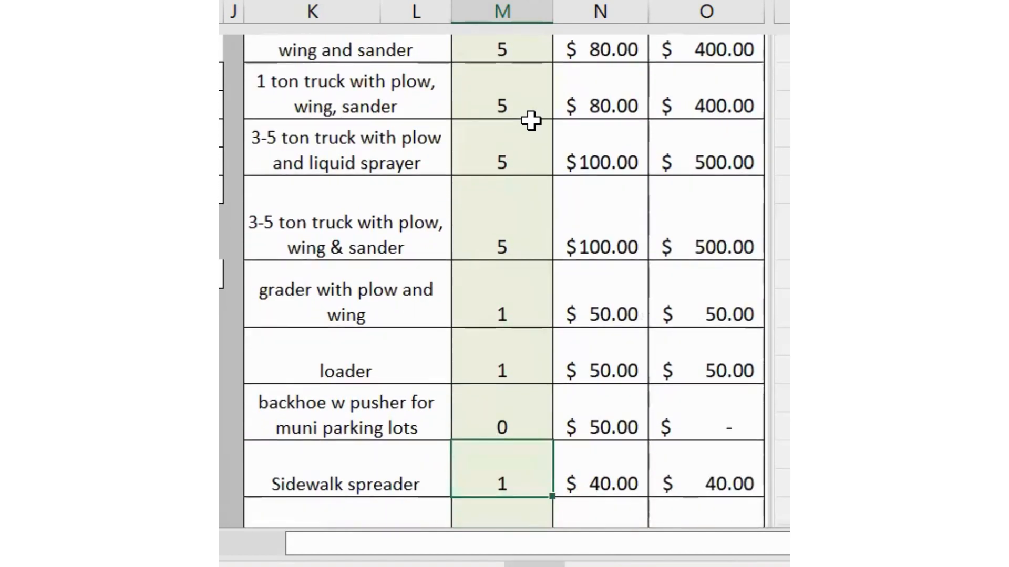
{"action": "key", "text": "F2"}
{"action": "key", "text": "BackSpace"}
{"action": "type", "text": "4"}
{"action": "key", "text": "Return"}
{"action": "key", "text": "Up"}
{"action": "key", "text": "Up"}
{"action": "key", "text": "Up"}
{"action": "key", "text": "Up"}
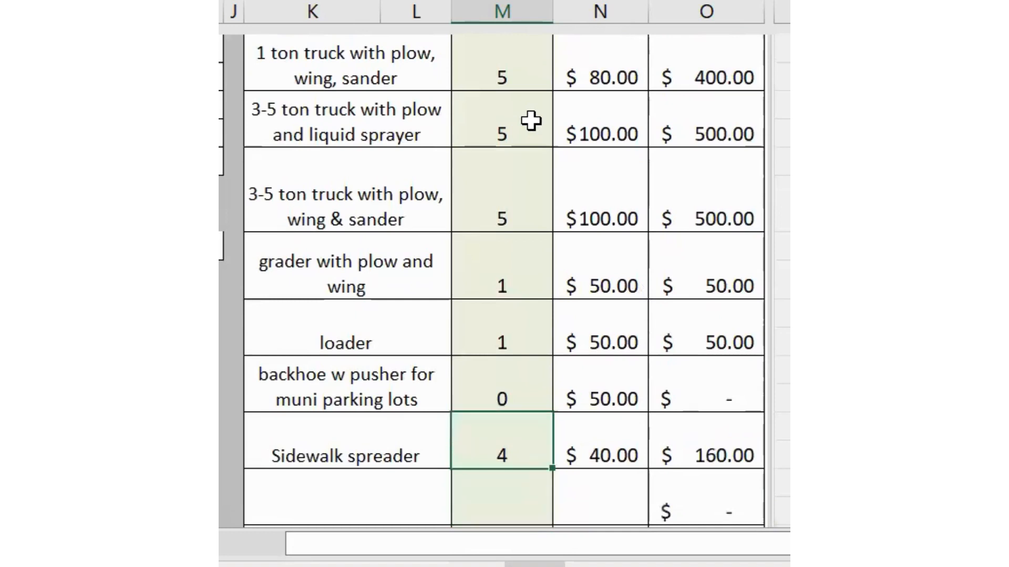
{"action": "scroll", "coordinate": [415, 247], "scroll_direction": "down", "scroll_amount": 1}
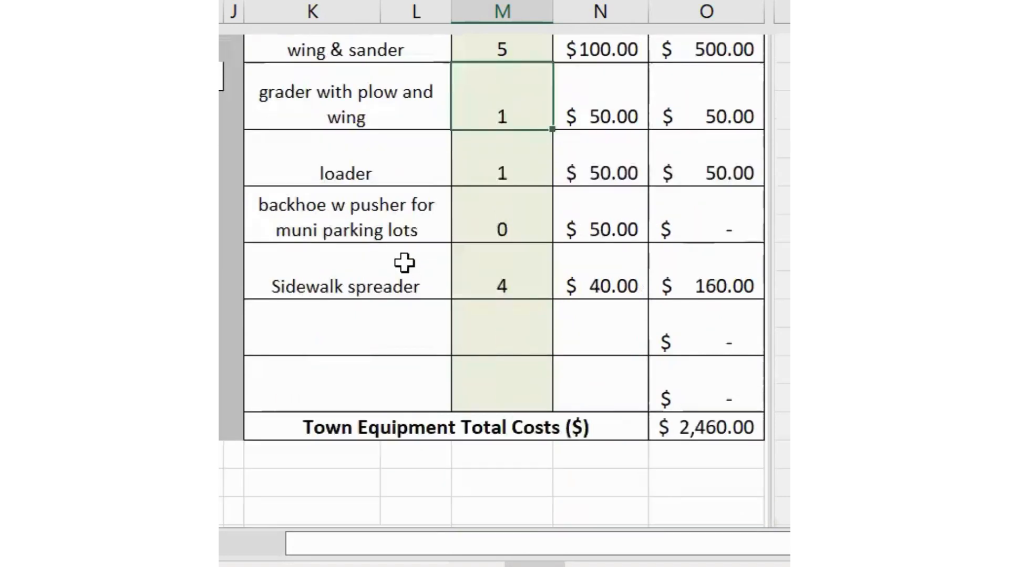
{"action": "scroll", "coordinate": [436, 257], "scroll_direction": "up", "scroll_amount": 2}
{"action": "scroll", "coordinate": [431, 255], "scroll_direction": "down", "scroll_amount": 2}
{"action": "scroll", "coordinate": [402, 257], "scroll_direction": "down", "scroll_amount": 1}
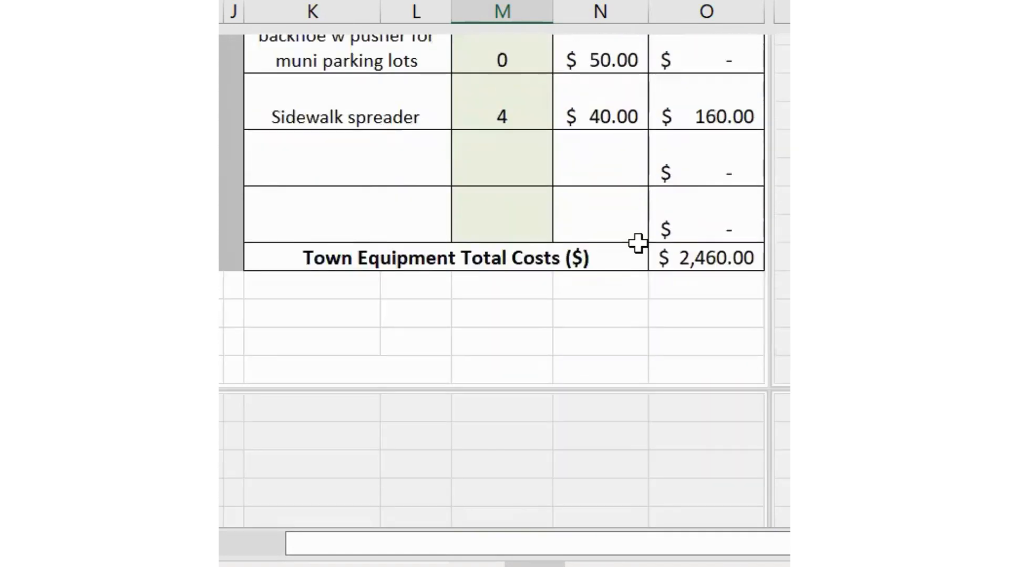
{"action": "scroll", "coordinate": [639, 242], "scroll_direction": "up", "scroll_amount": 1}
{"action": "scroll", "coordinate": [636, 243], "scroll_direction": "up", "scroll_amount": 7}
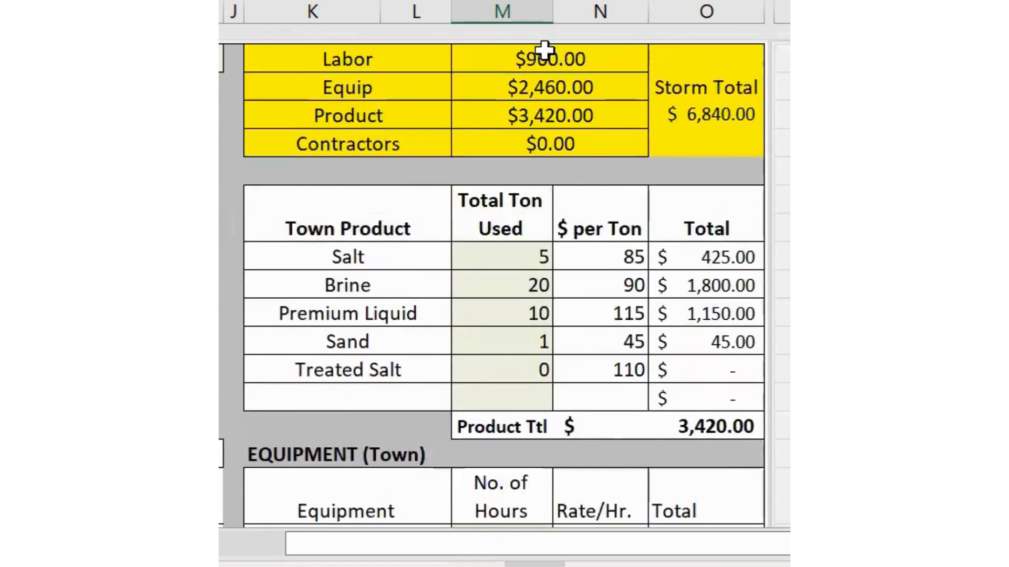
{"action": "left_click_drag", "start_coordinate": [647, 541], "coordinate": [518, 552]}
- Enter 5 tons of contractor salt used, costing $500 to the town
{"action": "scroll", "coordinate": [637, 340], "scroll_direction": "down", "scroll_amount": 10}
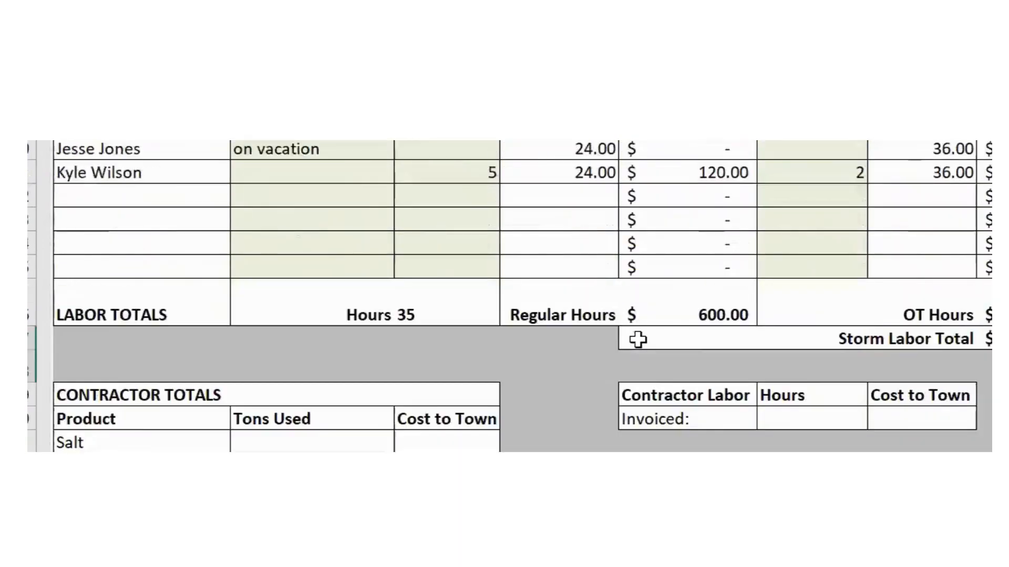
{"action": "left_click", "coordinate": [306, 300]}
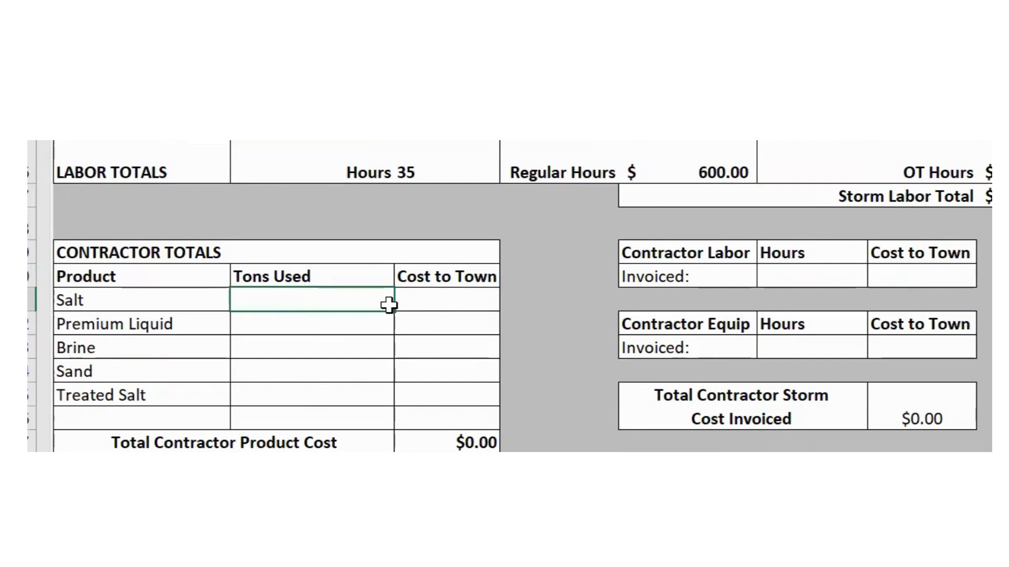
{"action": "type", "text": "5"}
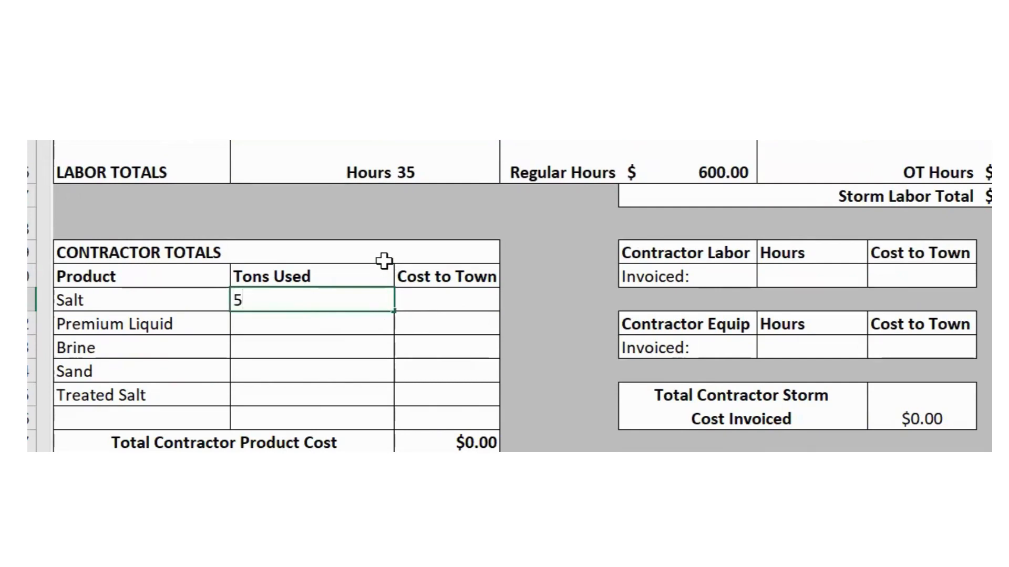
{"action": "key", "text": "Tab"}
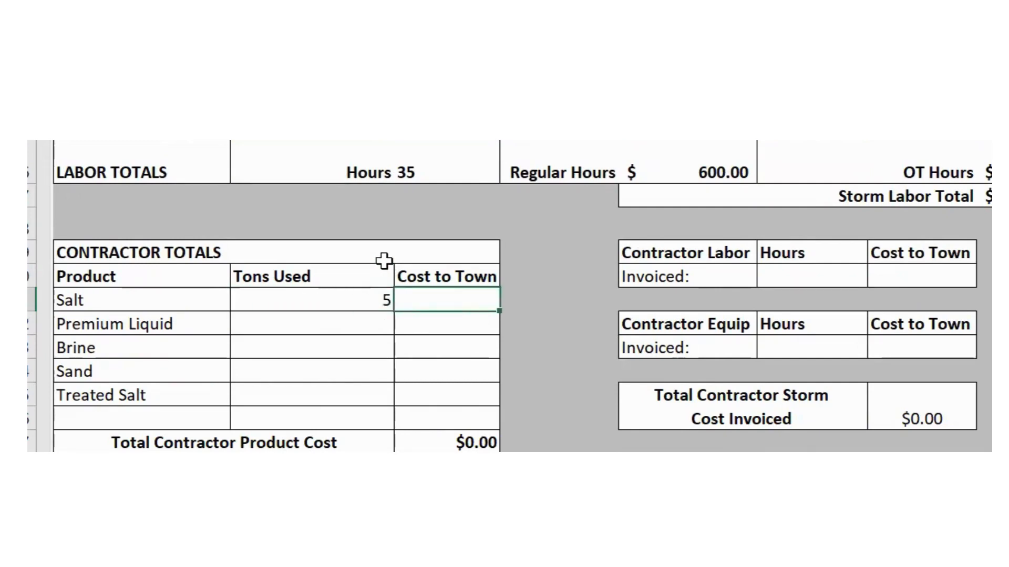
{"action": "type", "text": "500"}
{"action": "key", "text": "Return"}
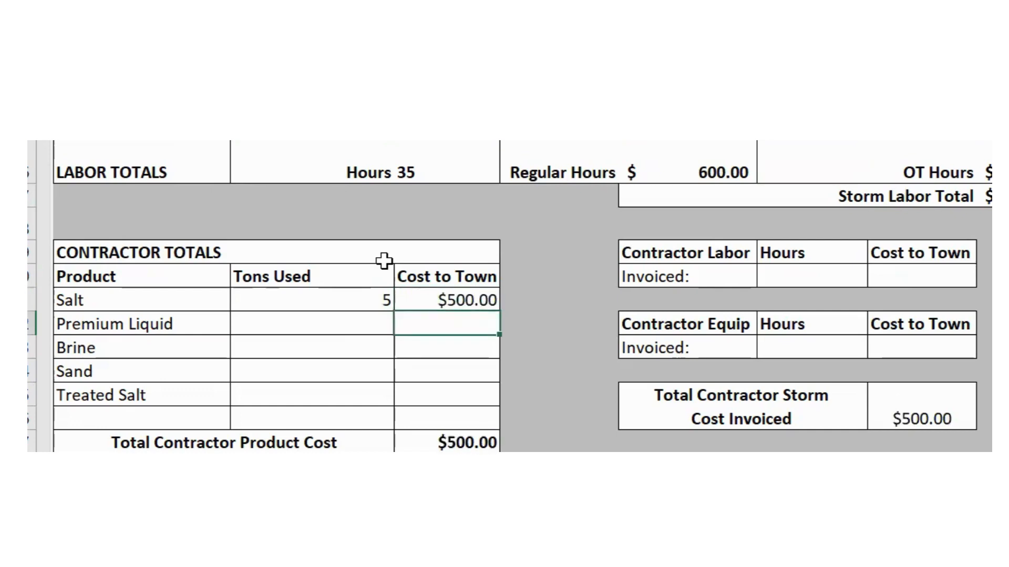
- Enter 2 invoiced hours each for contractor labor and equipment, costing $200 and 100 to the town
{"action": "left_click", "coordinate": [794, 273]}
{"action": "type", "text": "2"}
{"action": "left_click", "coordinate": [788, 351]}
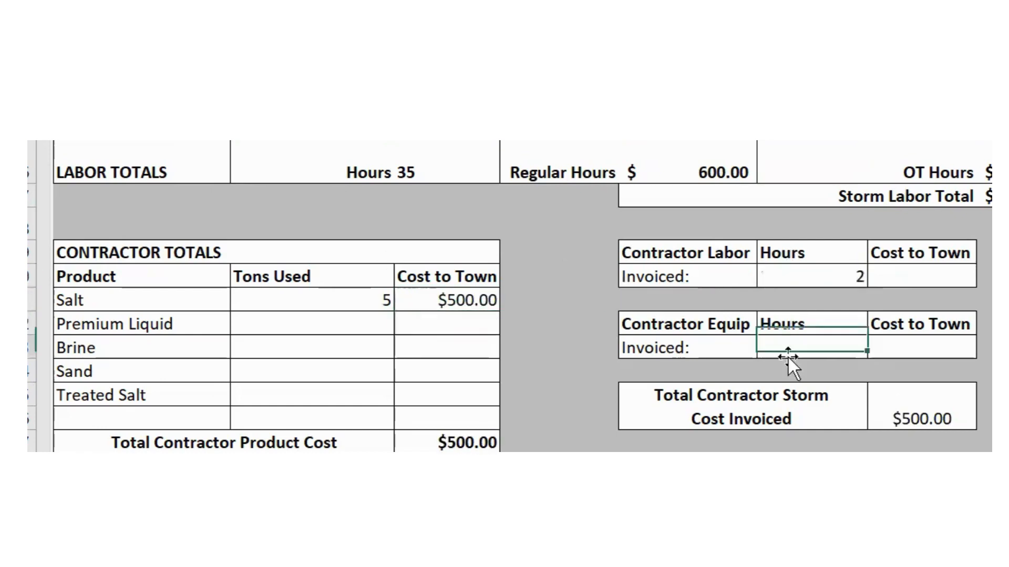
{"action": "type", "text": "2"}
{"action": "left_click", "coordinate": [895, 273]}
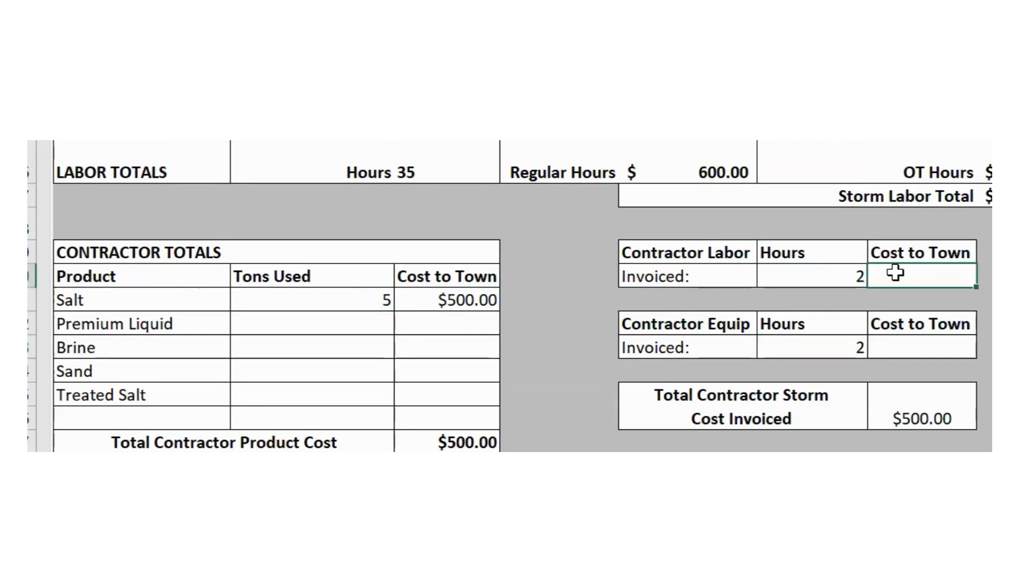
{"action": "type", "text": "200"}
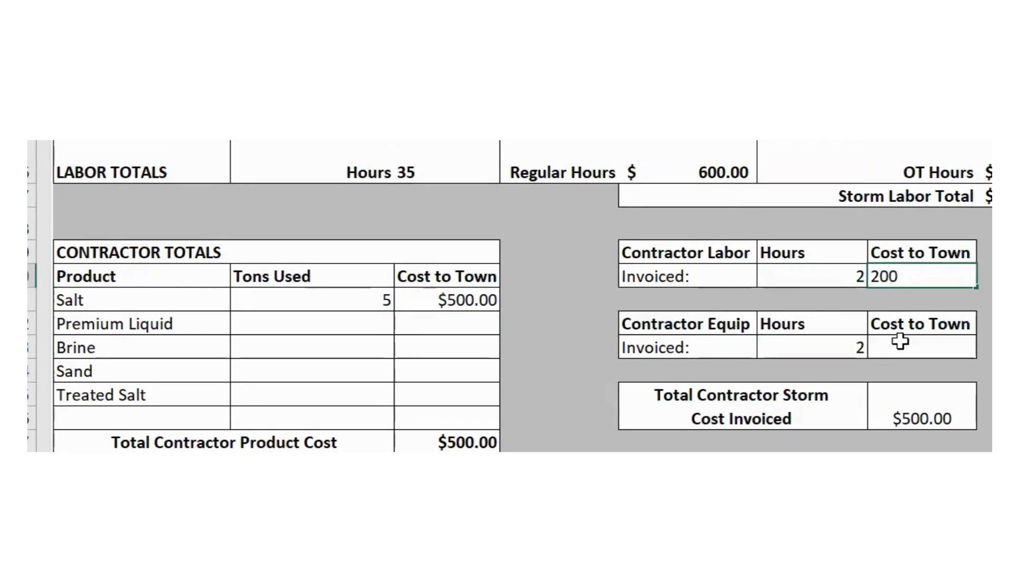
{"action": "left_click", "coordinate": [904, 349]}
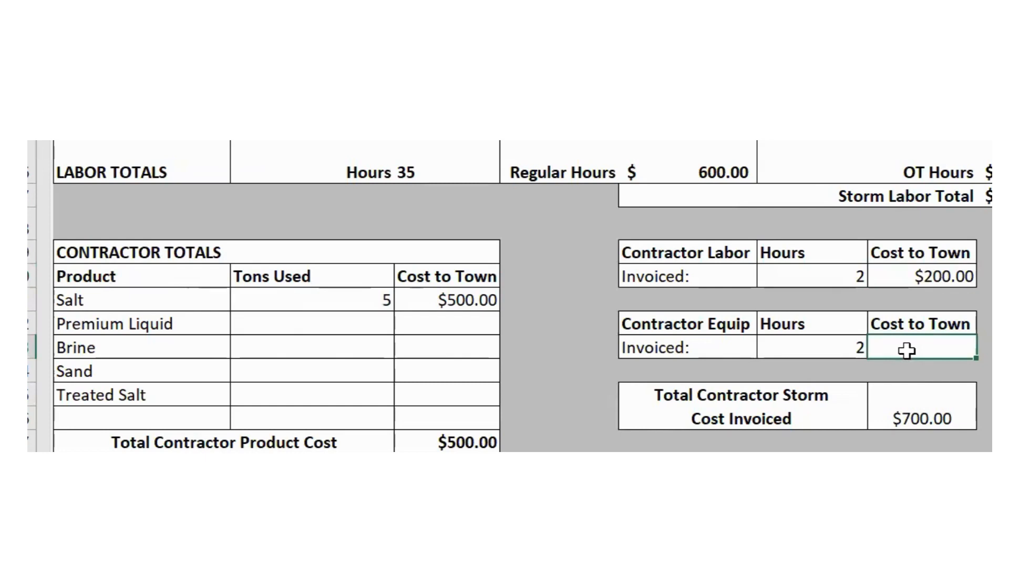
{"action": "type", "text": "100"}
{"action": "key", "text": "ctrl+Return"}
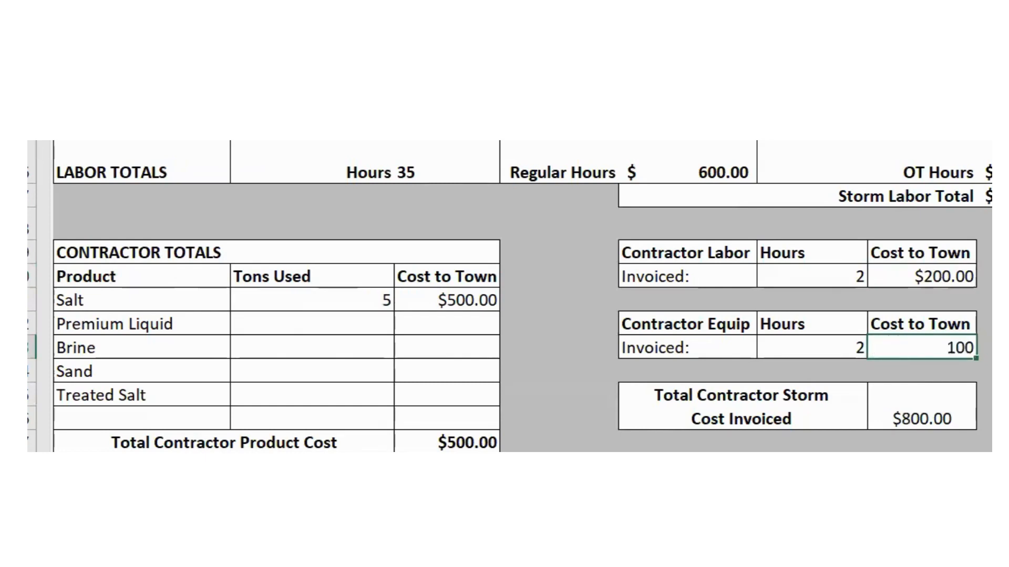
{"action": "scroll", "coordinate": [523, 296], "scroll_direction": "up", "scroll_amount": 1}
{"action": "scroll", "coordinate": [523, 297], "scroll_direction": "down", "scroll_amount": 2}
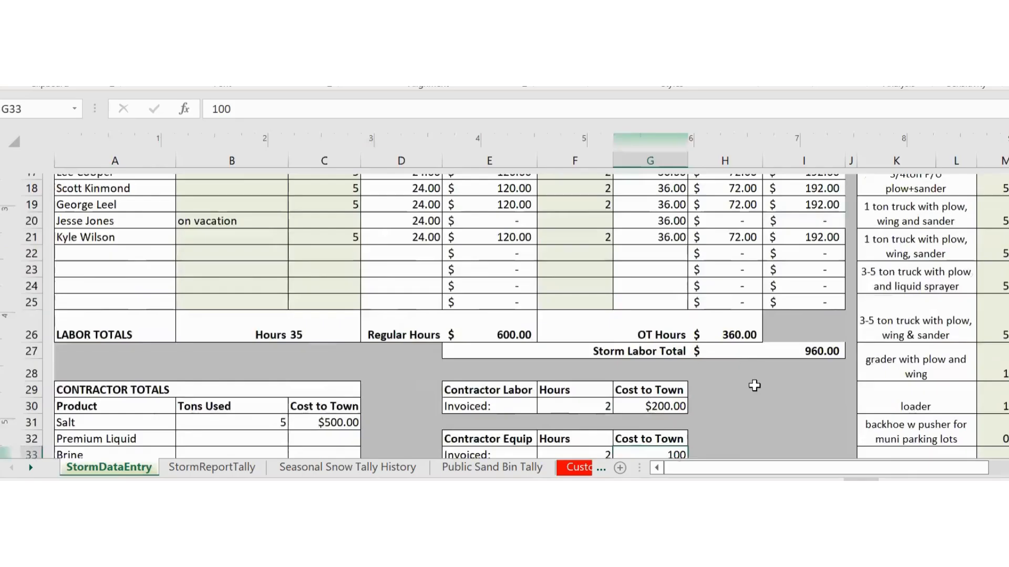
{"action": "scroll", "coordinate": [447, 316], "scroll_direction": "up", "scroll_amount": 6}
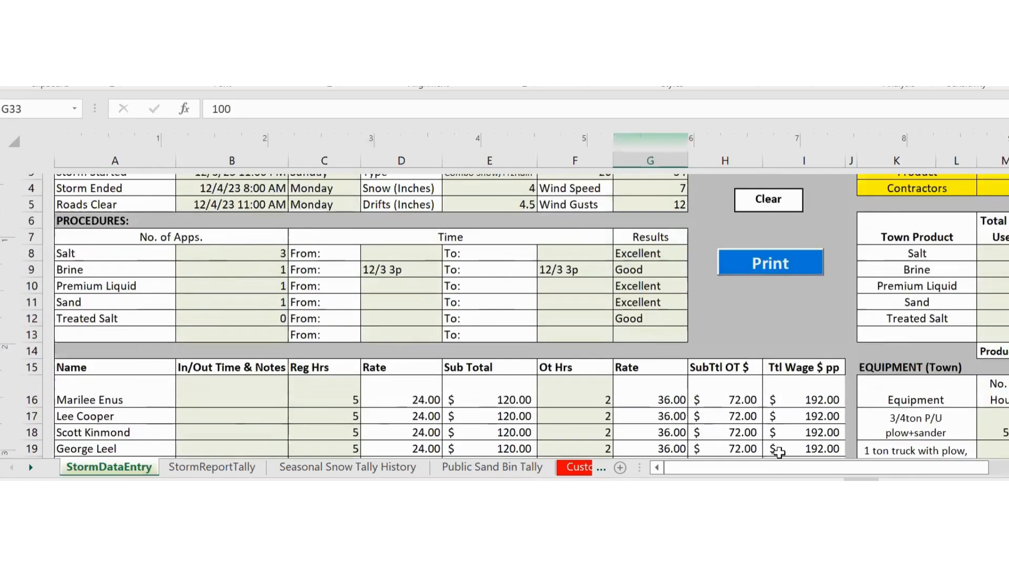
{"action": "left_click_drag", "start_coordinate": [891, 464], "coordinate": [909, 465]}
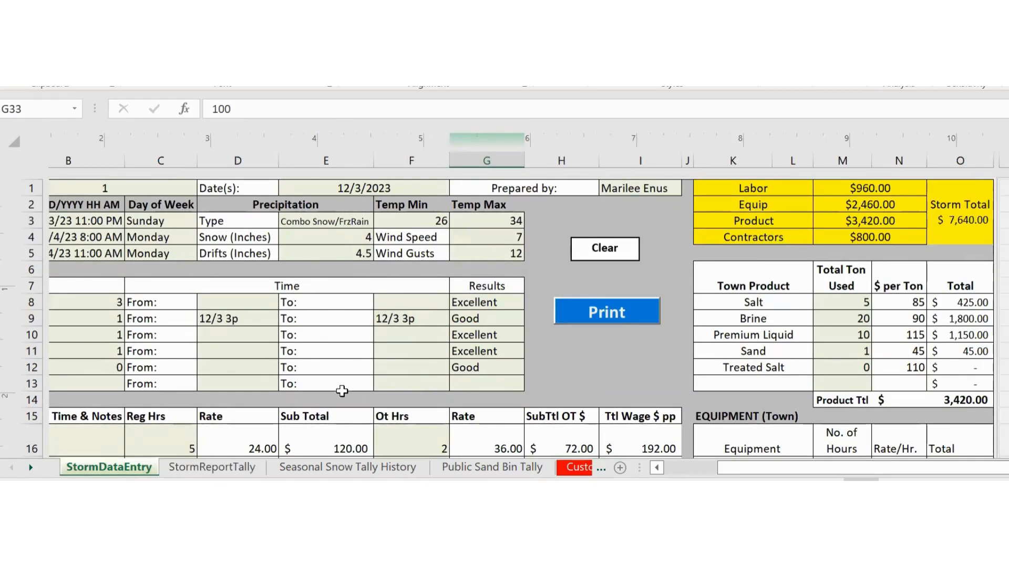
{"action": "scroll", "coordinate": [342, 390], "scroll_direction": "down", "scroll_amount": 7}
{"action": "scroll", "coordinate": [341, 390], "scroll_direction": "down", "scroll_amount": 2}
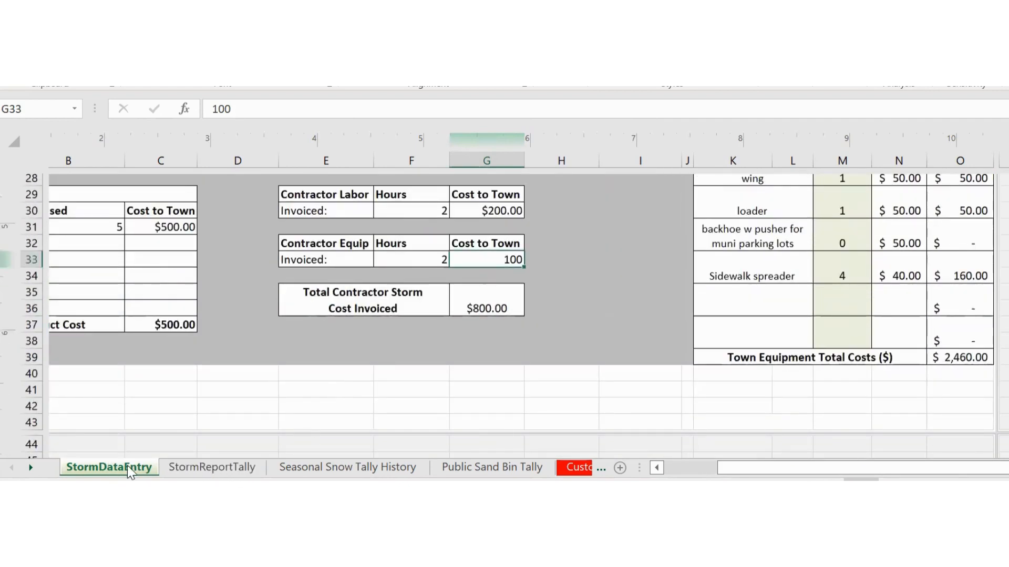
- Open StormReportTally, inspect row 4's formulas from Date(s) in B4 to Average Wind, and select row 4
{"action": "left_click", "coordinate": [207, 469]}
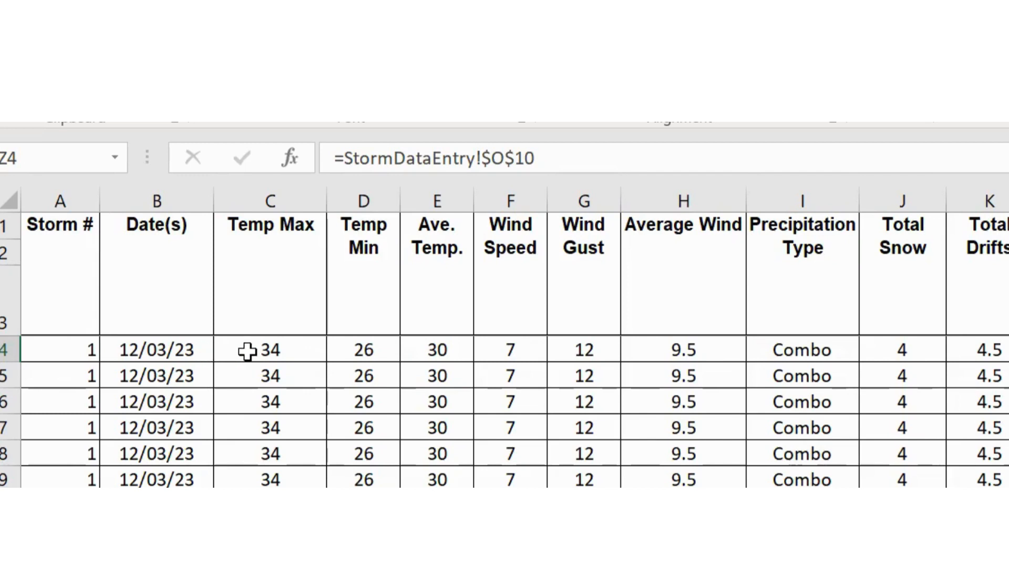
{"action": "scroll", "coordinate": [214, 477], "scroll_direction": "down", "scroll_amount": 8}
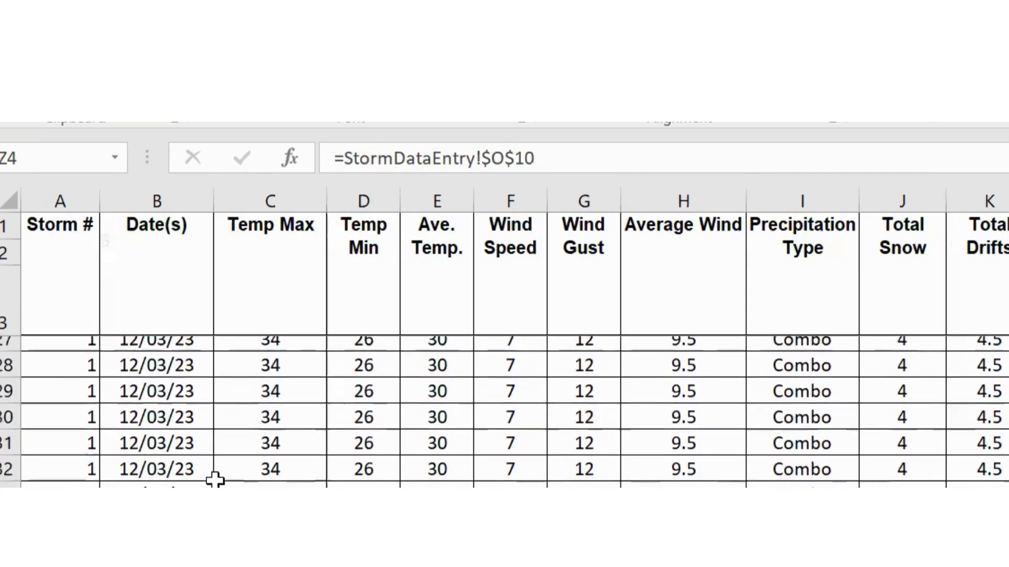
{"action": "scroll", "coordinate": [214, 477], "scroll_direction": "up", "scroll_amount": 8}
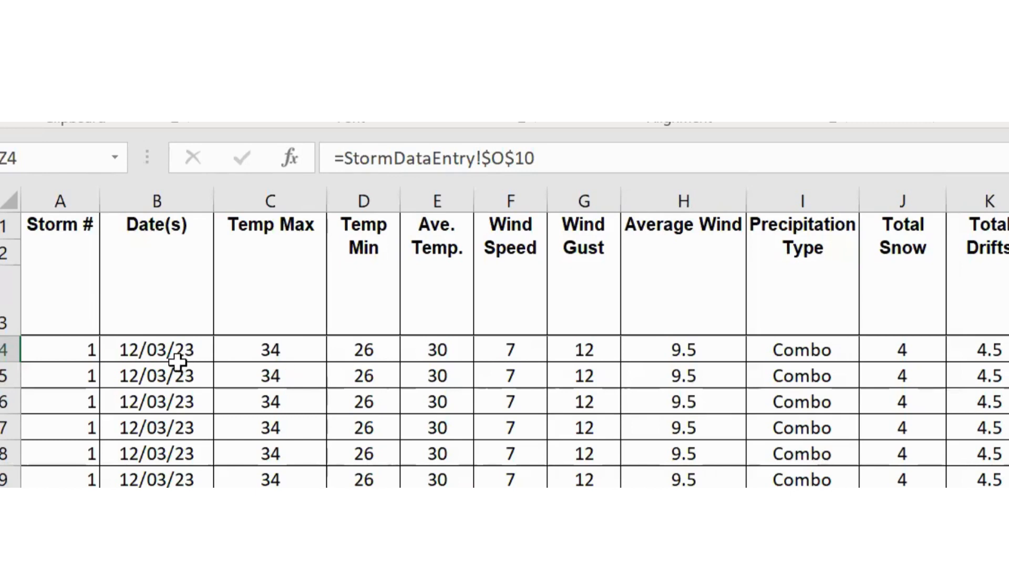
{"action": "left_click", "coordinate": [160, 352]}
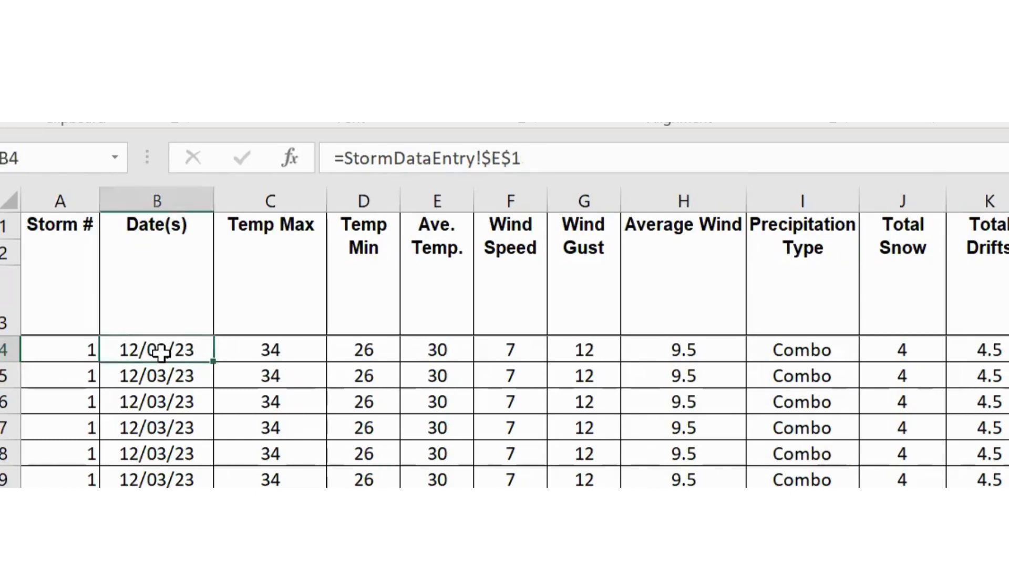
{"action": "key", "text": "Right"}
{"action": "key", "text": "Right"}
{"action": "key", "text": "Right"}
{"action": "key", "text": "Right"}
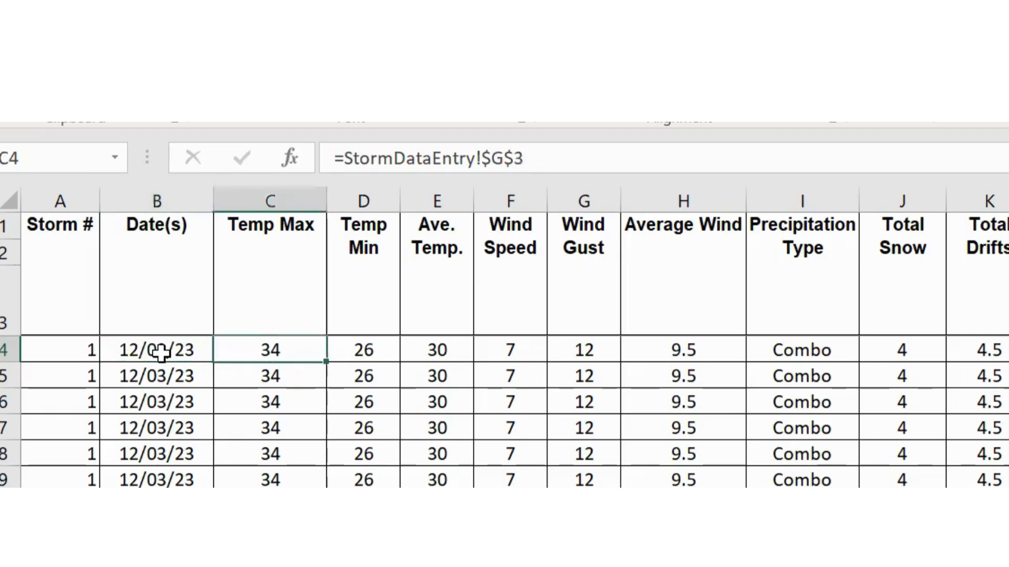
{"action": "key", "text": "Right"}
{"action": "key", "text": "Right"}
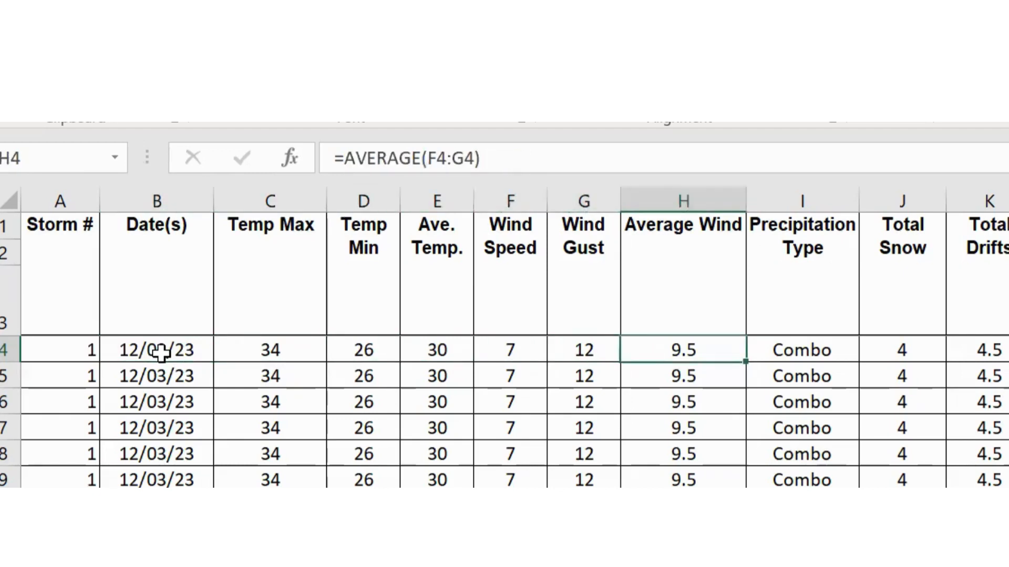
{"action": "key", "text": "Left"}
{"action": "key", "text": "Left"}
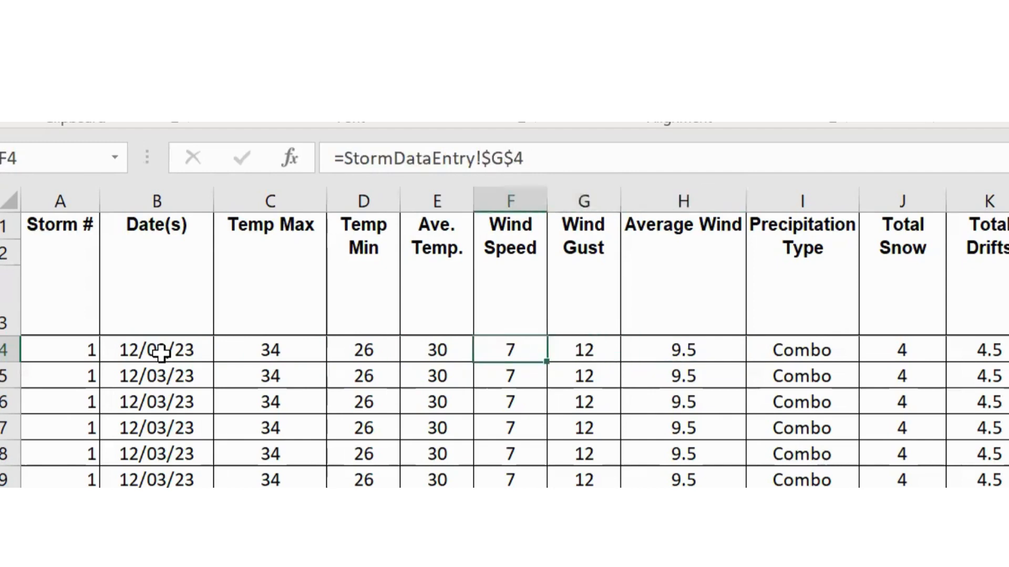
{"action": "key", "text": "Left"}
{"action": "key", "text": "Left"}
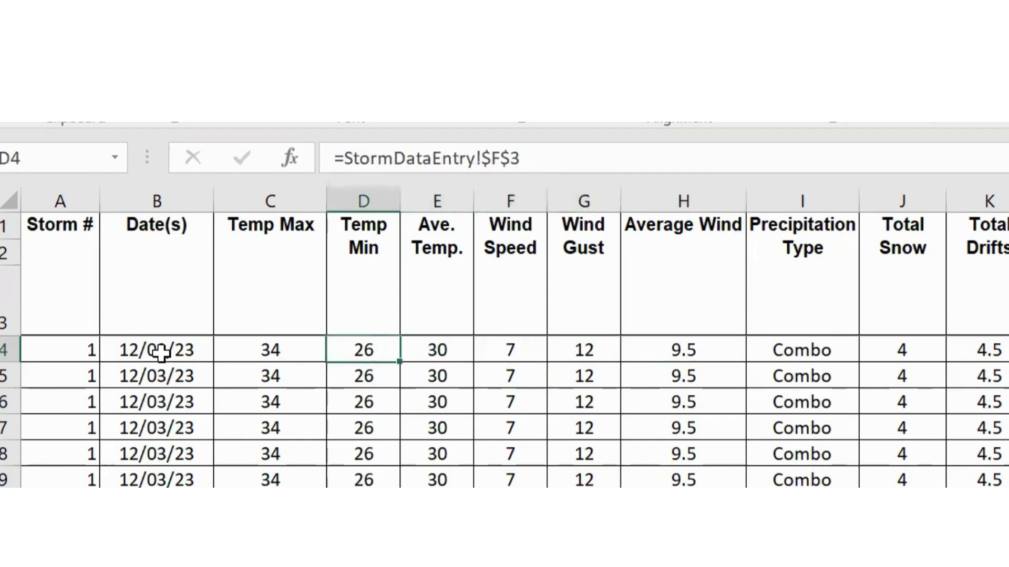
{"action": "key", "text": "Left"}
{"action": "key", "text": "Left"}
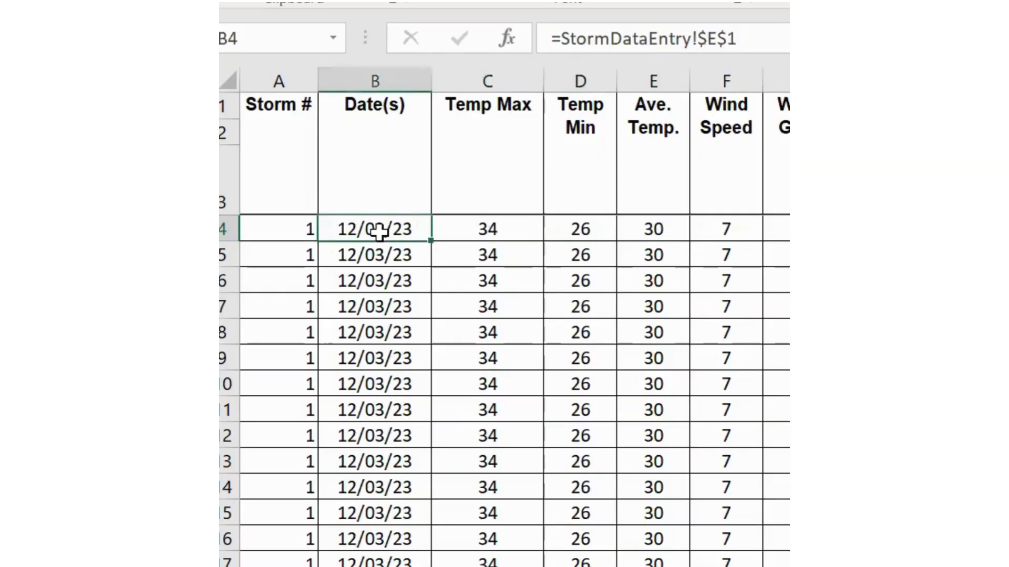
{"action": "left_click", "coordinate": [222, 229]}
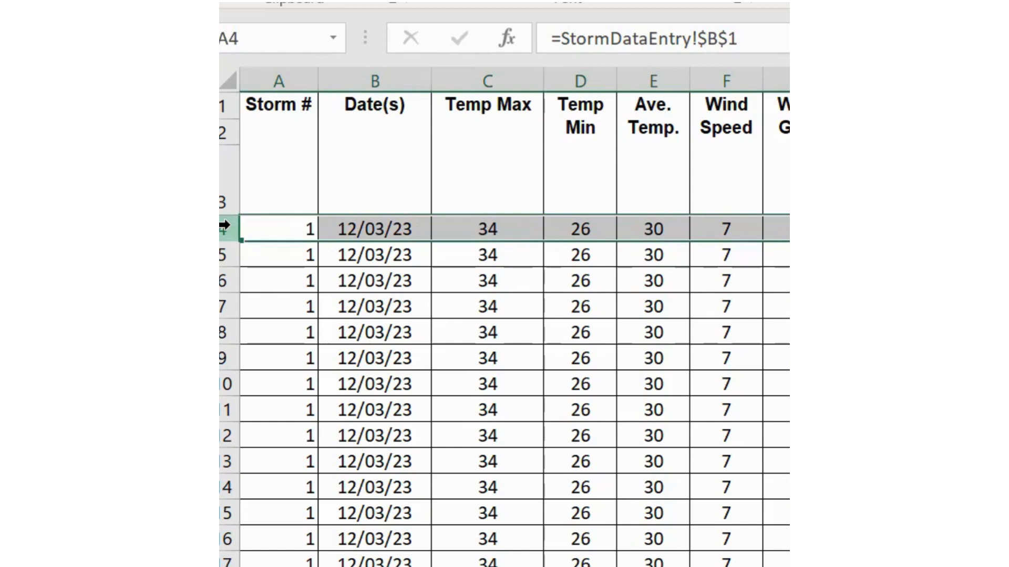
- Copy row 4 and paste it back onto itself as values only through Paste Special
{"action": "right_click", "coordinate": [224, 225]}
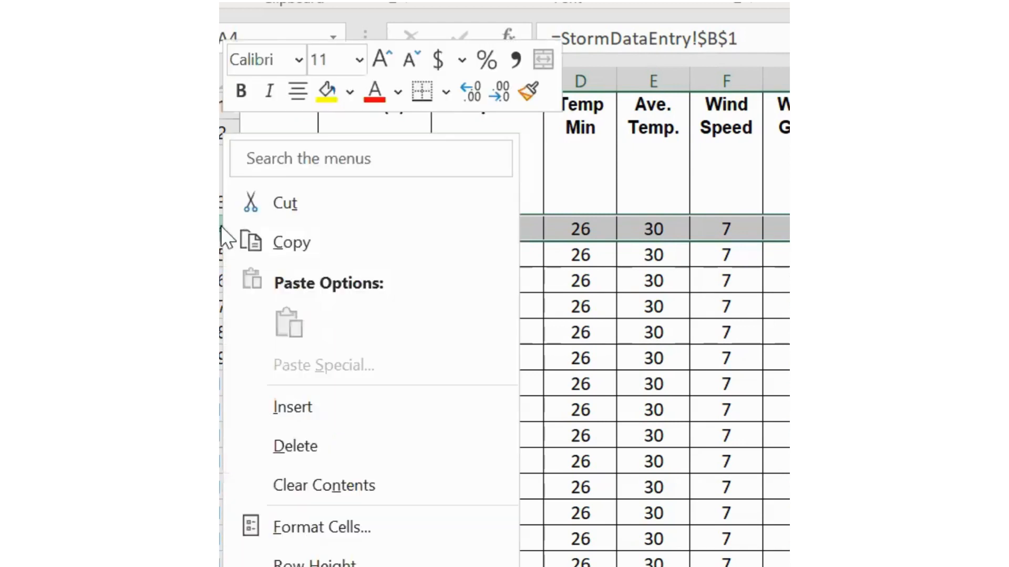
{"action": "left_click", "coordinate": [294, 240]}
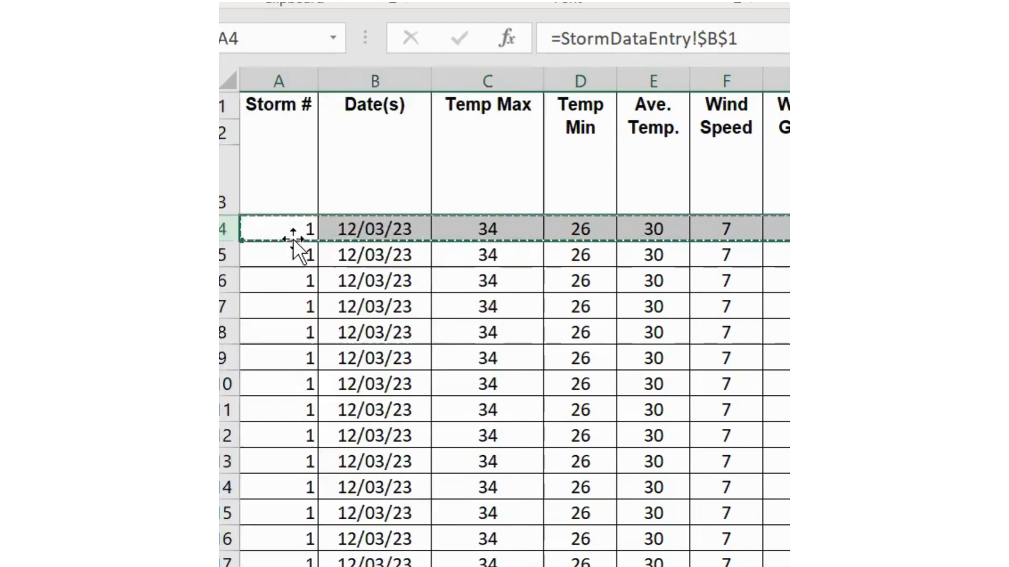
{"action": "right_click", "coordinate": [231, 227]}
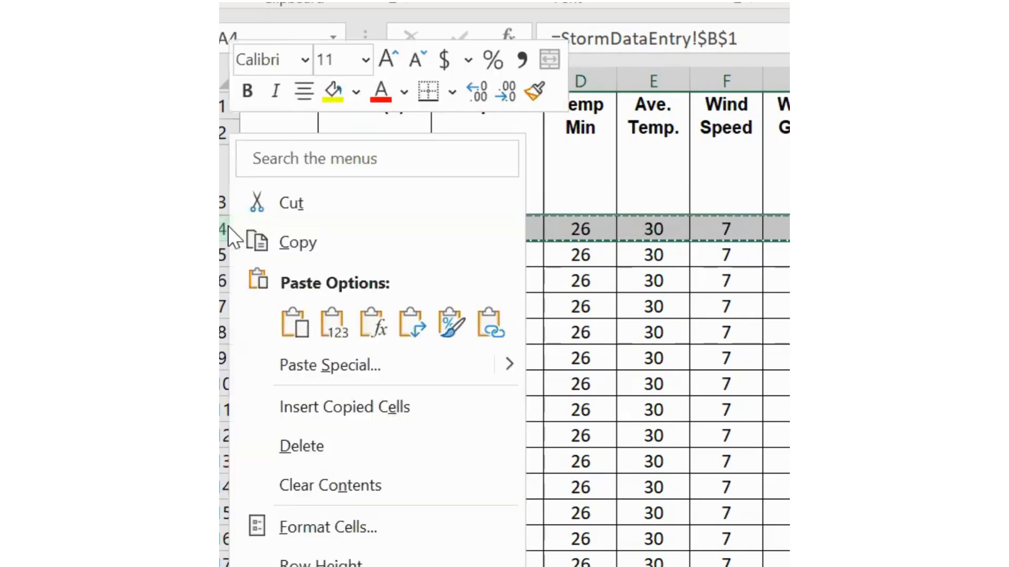
{"action": "left_click", "coordinate": [304, 367]}
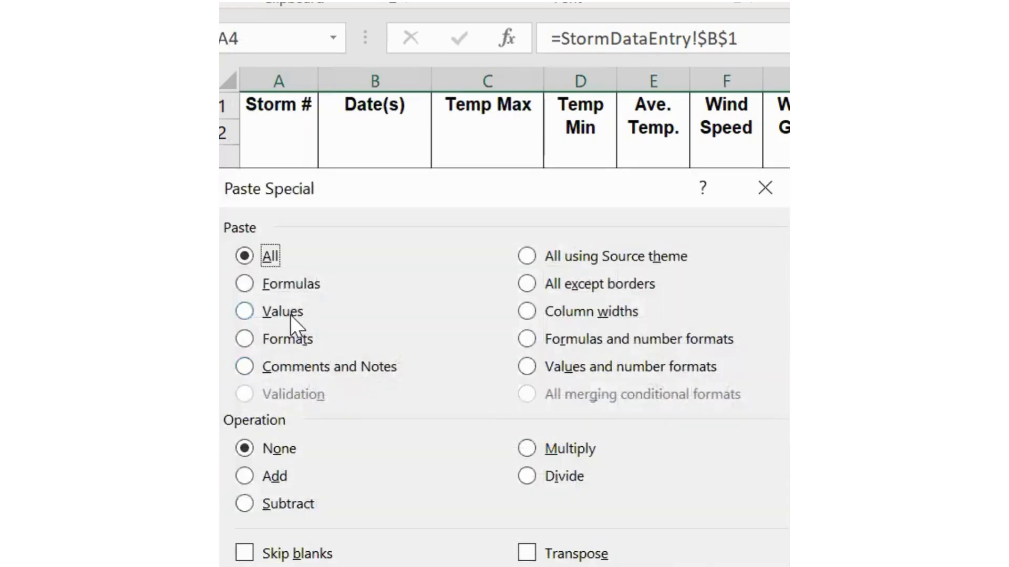
{"action": "left_click", "coordinate": [251, 313]}
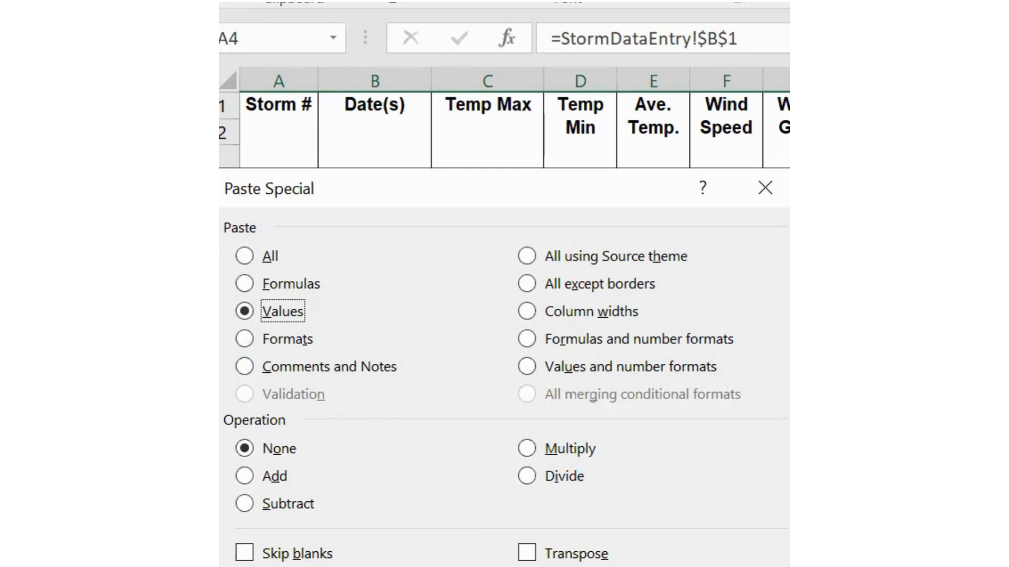
{"action": "key", "text": "Return"}
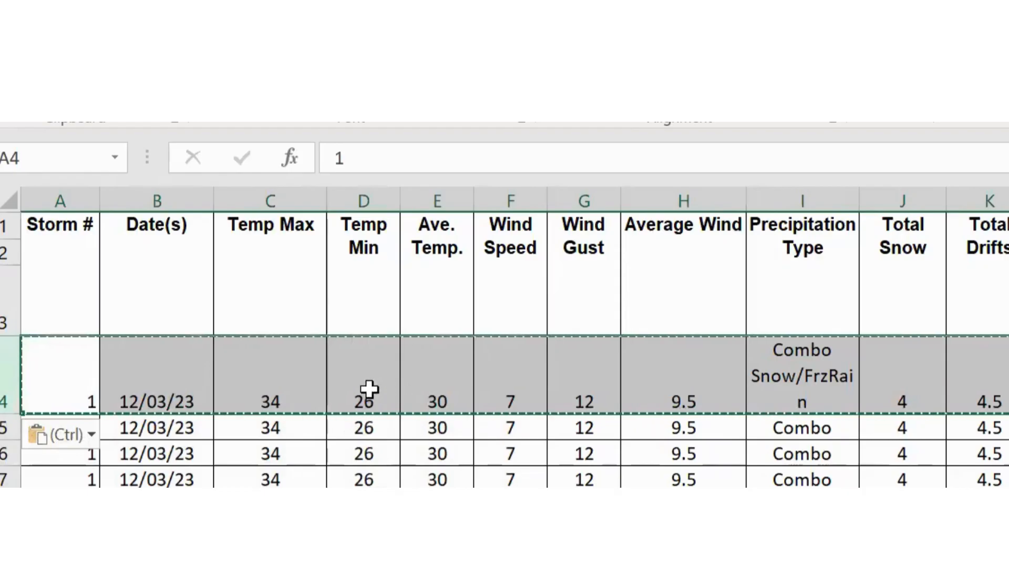
- Confirm row 4 cells C4 through K4 now hold plain values, such as 9.5, 4 and 4.5
{"action": "left_click", "coordinate": [588, 269]}
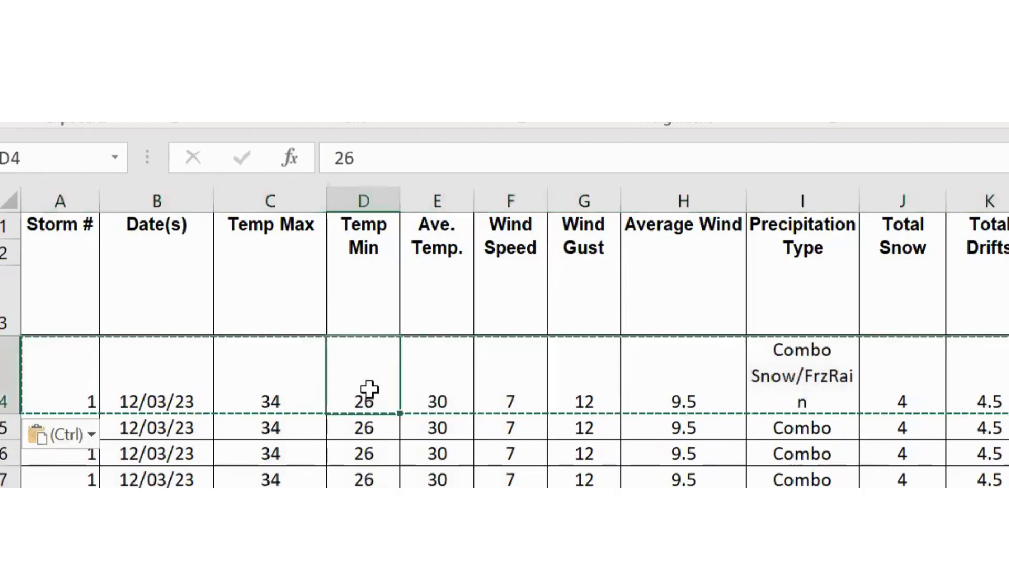
{"action": "left_click", "coordinate": [505, 274]}
{"action": "left_click", "coordinate": [433, 388]}
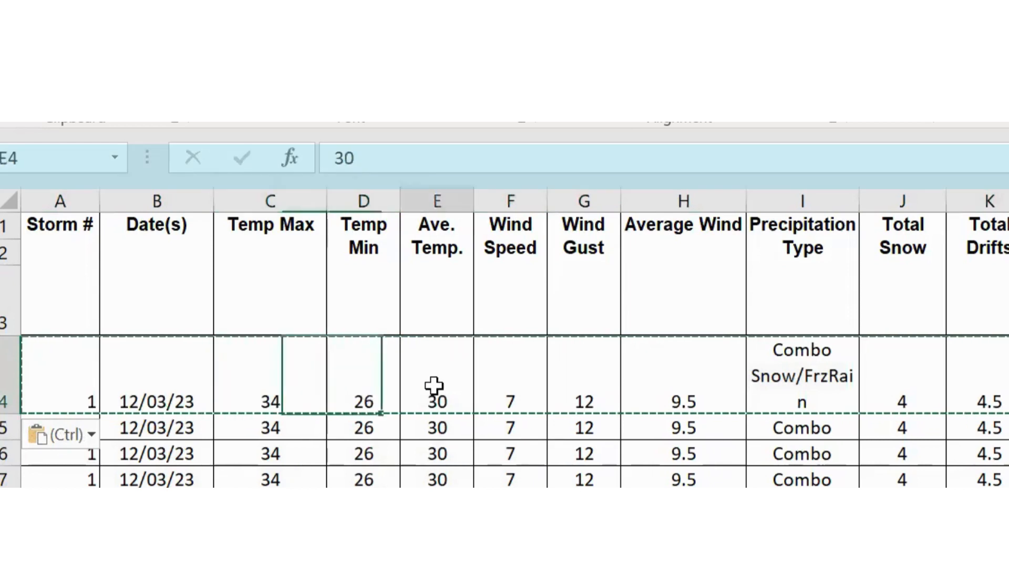
{"action": "left_click", "coordinate": [604, 389]}
{"action": "left_click", "coordinate": [704, 394]}
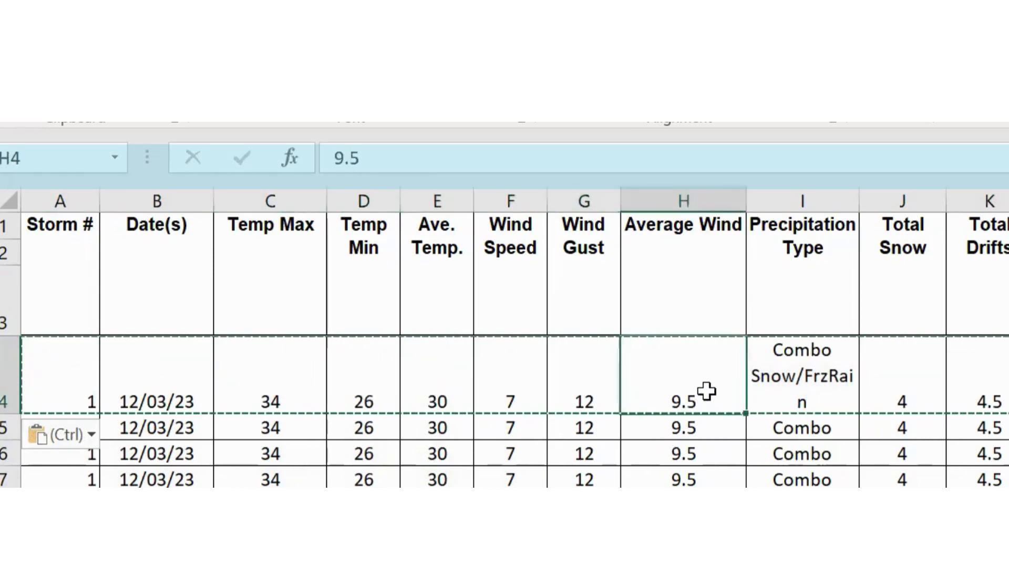
{"action": "left_click", "coordinate": [830, 383]}
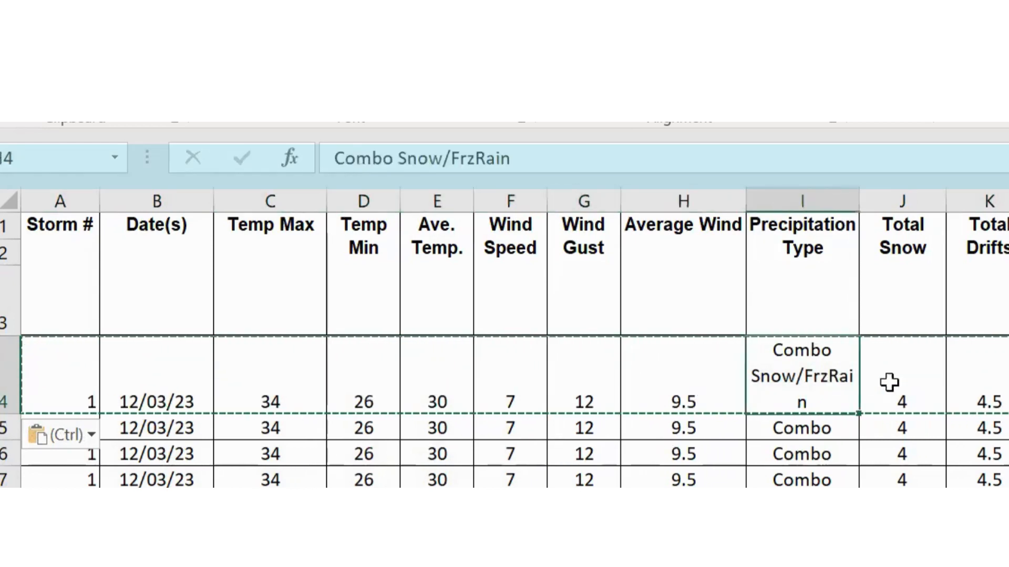
{"action": "left_click", "coordinate": [916, 390]}
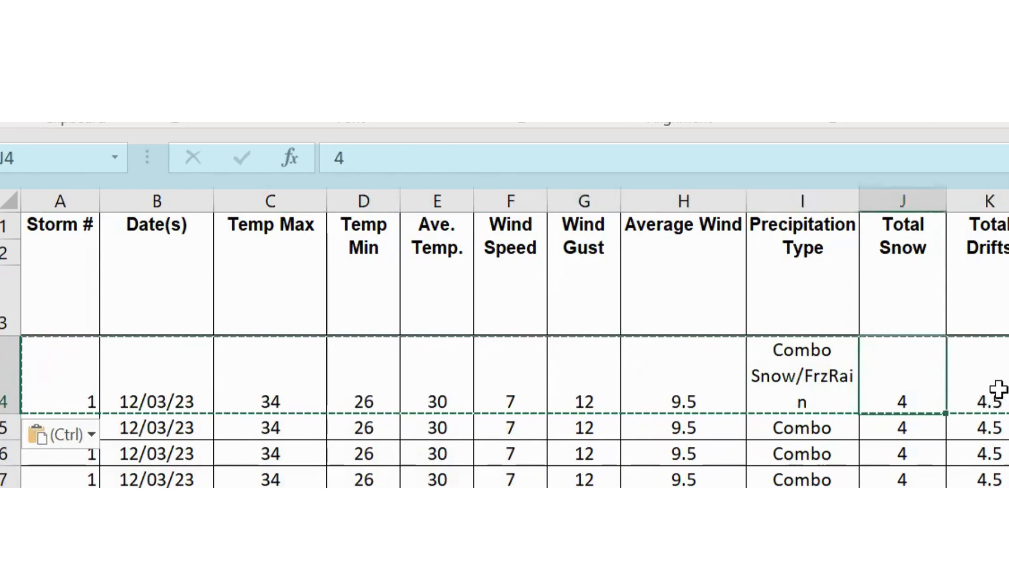
{"action": "left_click", "coordinate": [998, 389]}
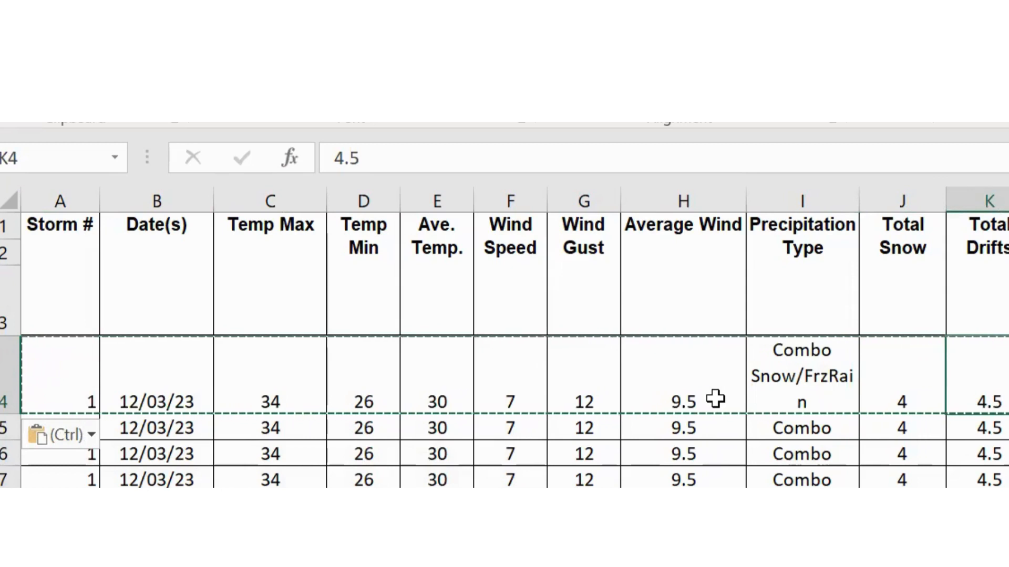
{"action": "key", "text": "Down"}
{"action": "key", "text": "Down"}
{"action": "key", "text": "Down"}
{"action": "key", "text": "Down"}
{"action": "key", "text": "Down"}
{"action": "key", "text": "Down"}
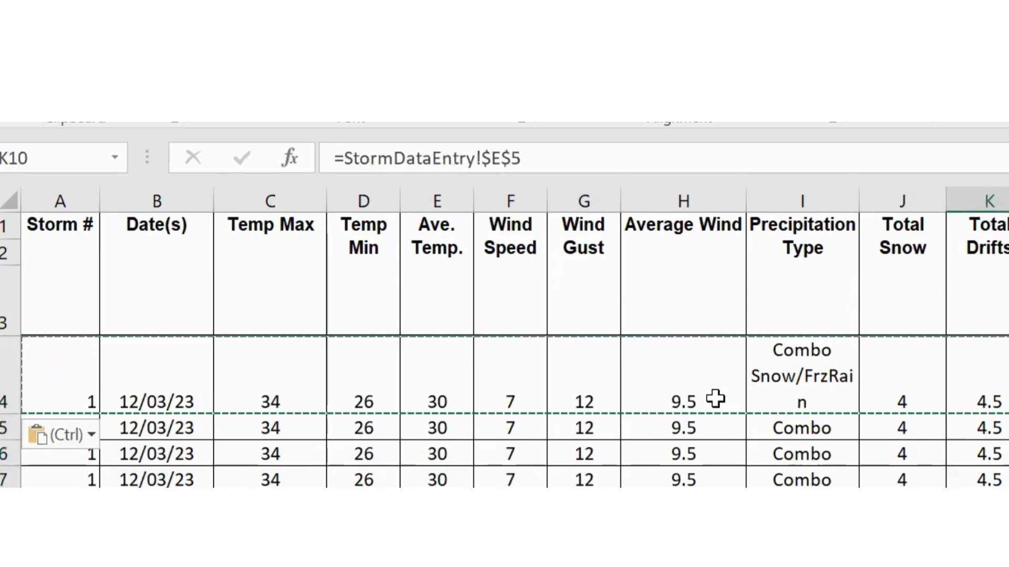
{"action": "key", "text": "Up"}
{"action": "key", "text": "Up"}
{"action": "key", "text": "Up"}
{"action": "key", "text": "Up"}
{"action": "key", "text": "Up"}
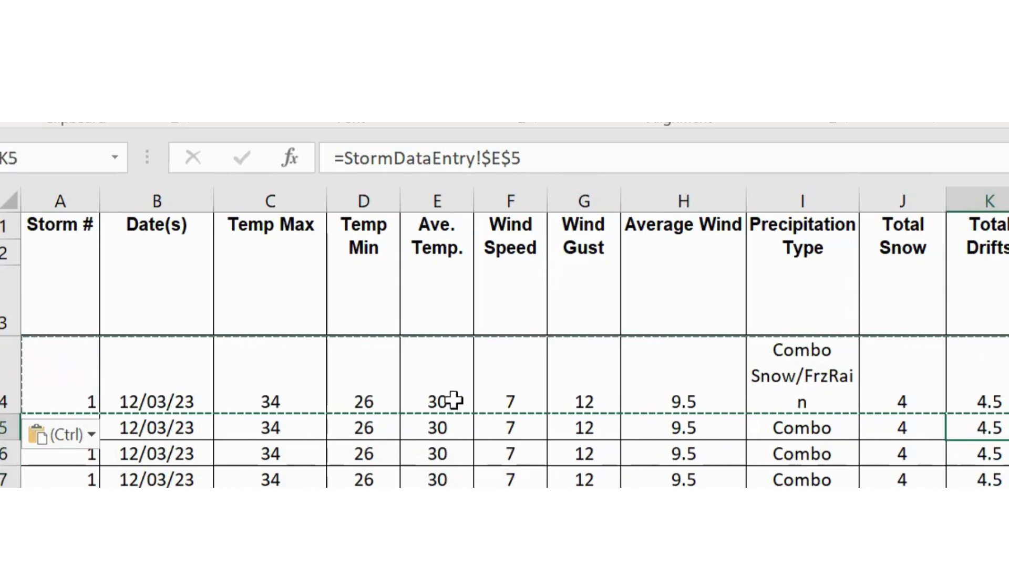
- Inspect rows 5, 6 and 7 and the Temp Min formula in row 5, still linked to StormDataEntry
{"action": "right_click", "coordinate": [4, 427]}
{"action": "key", "text": "Escape"}
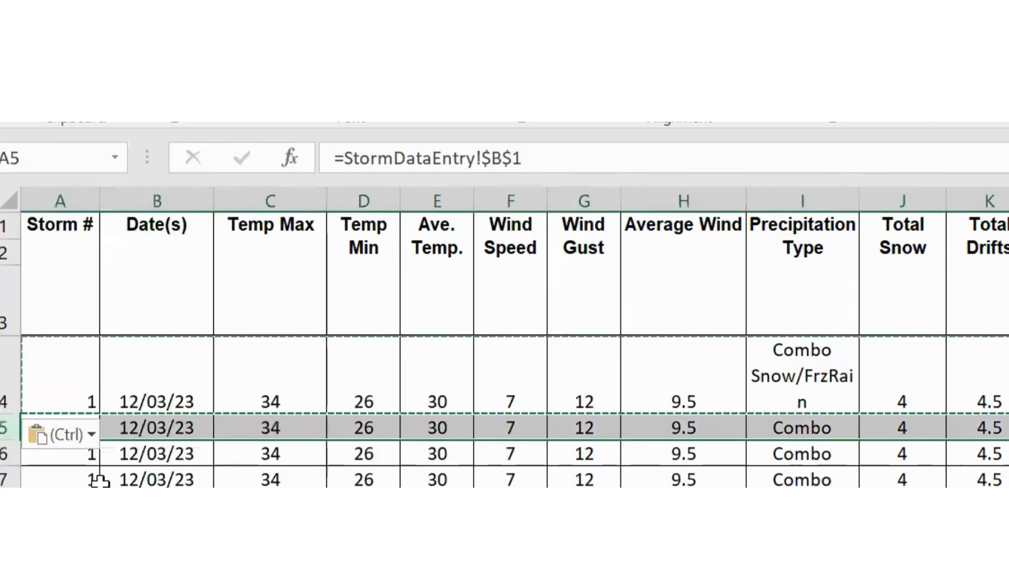
{"action": "left_click", "coordinate": [4, 455]}
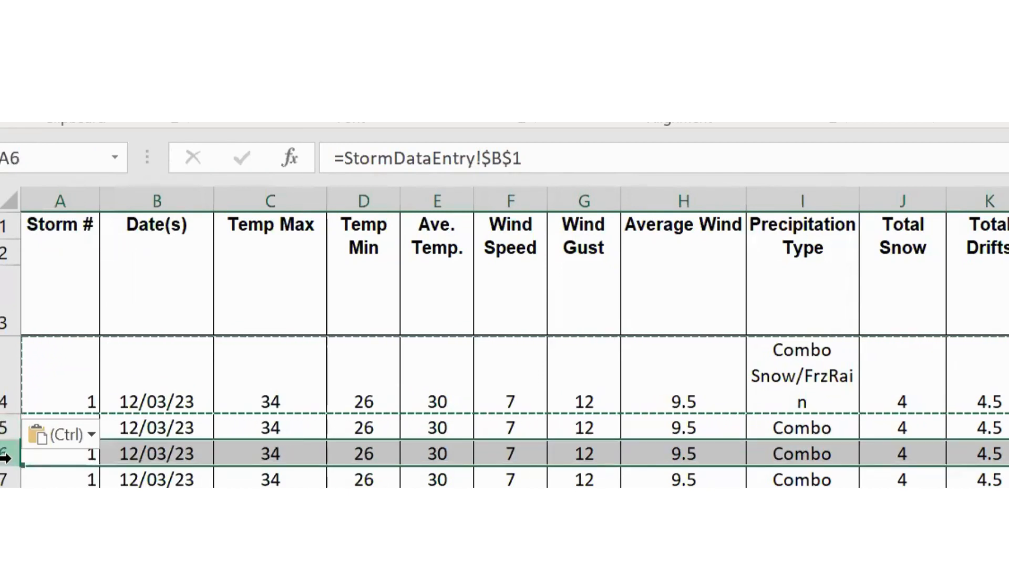
{"action": "left_click", "coordinate": [5, 479]}
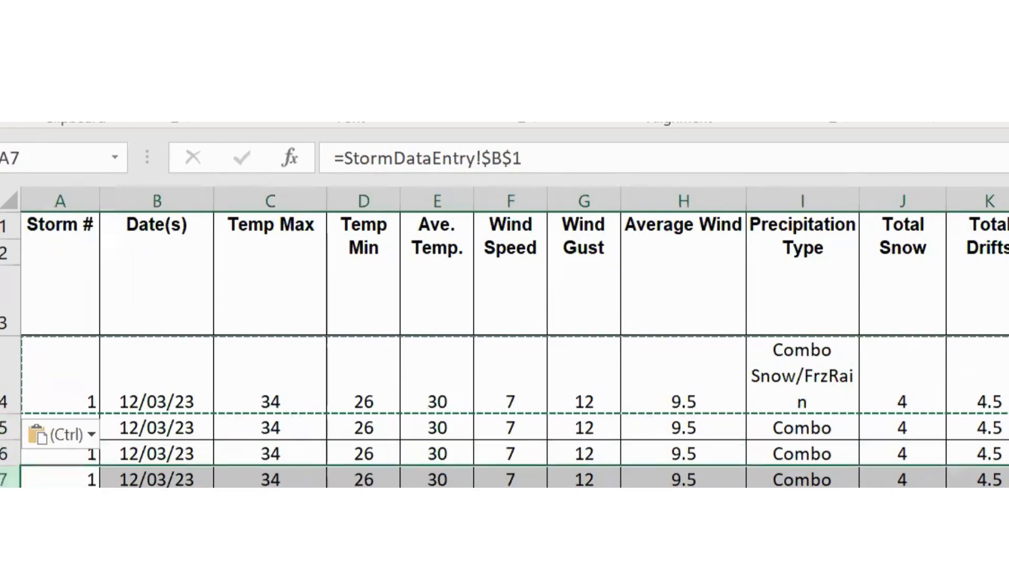
{"action": "left_click", "coordinate": [351, 432]}
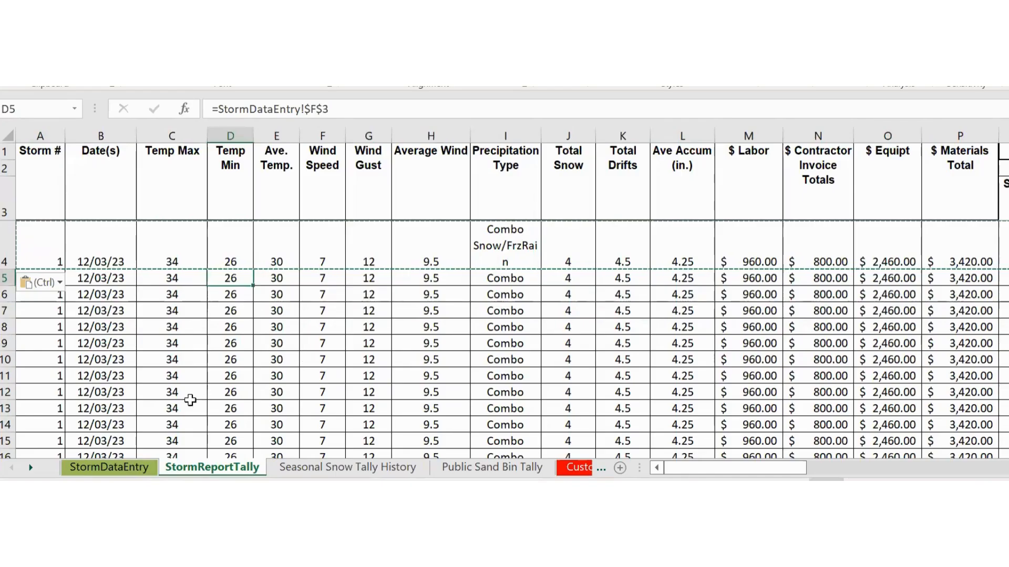
- Go back to the StormDataEntry sheet and scroll up to row 1
{"action": "left_click", "coordinate": [212, 470]}
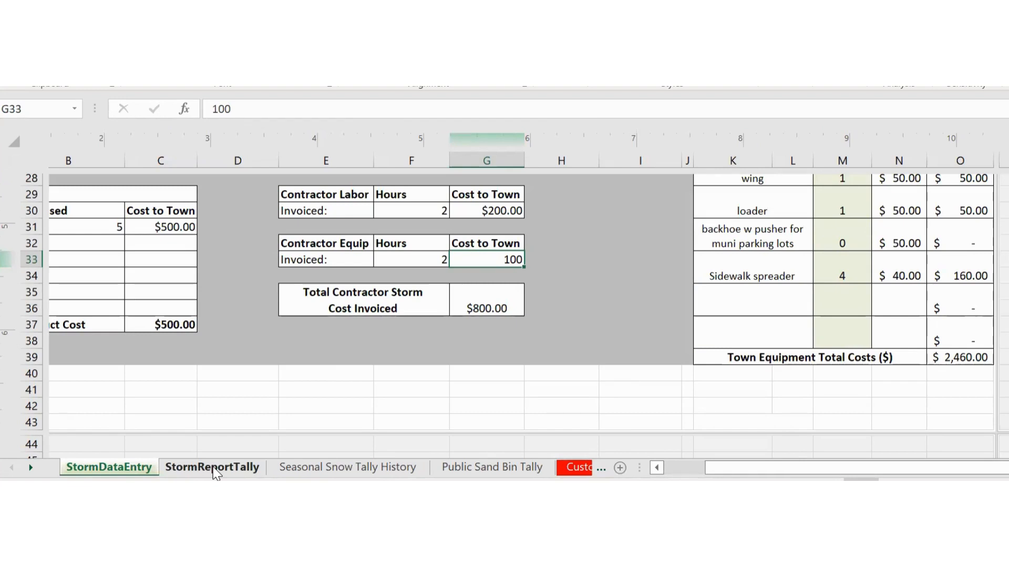
{"action": "scroll", "coordinate": [297, 362], "scroll_direction": "up", "scroll_amount": 9}
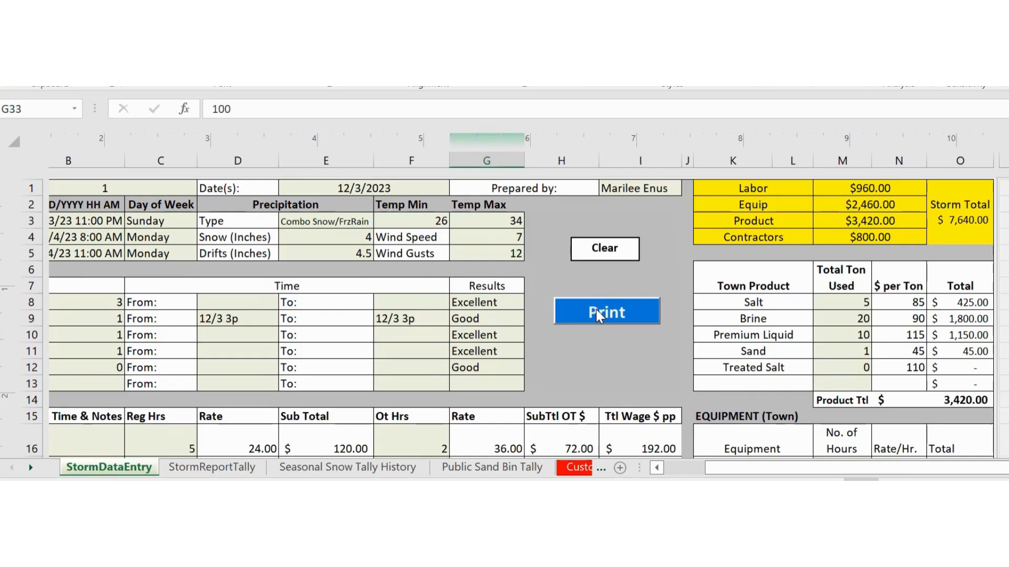
- Print the Storm 1 storm report, scrolling through the whole cost-sheet preview
{"action": "left_click", "coordinate": [597, 314]}
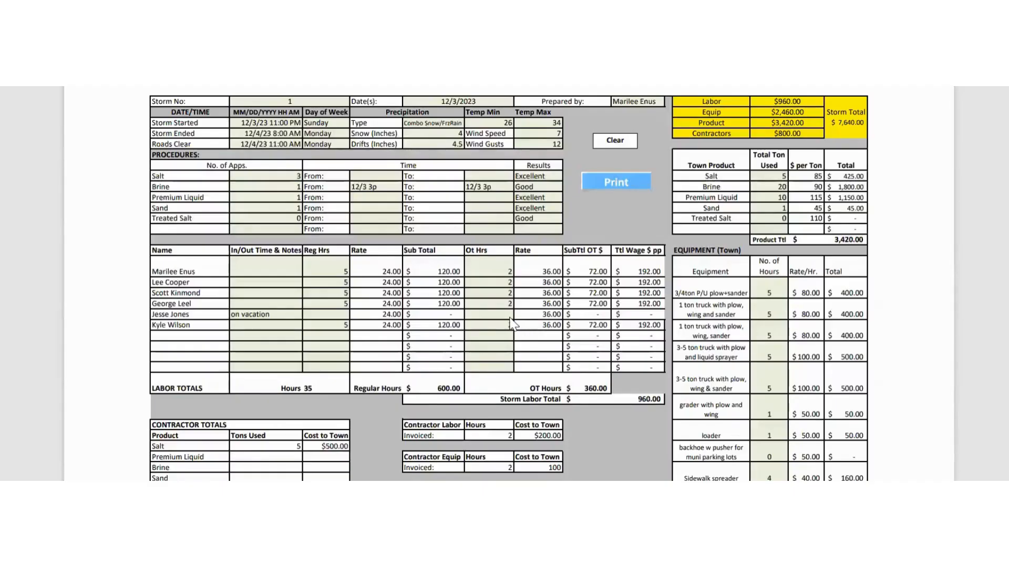
{"action": "scroll", "coordinate": [487, 331], "scroll_direction": "down", "scroll_amount": 5}
{"action": "scroll", "coordinate": [488, 328], "scroll_direction": "up", "scroll_amount": 5}
{"action": "scroll", "coordinate": [488, 337], "scroll_direction": "down", "scroll_amount": 2}
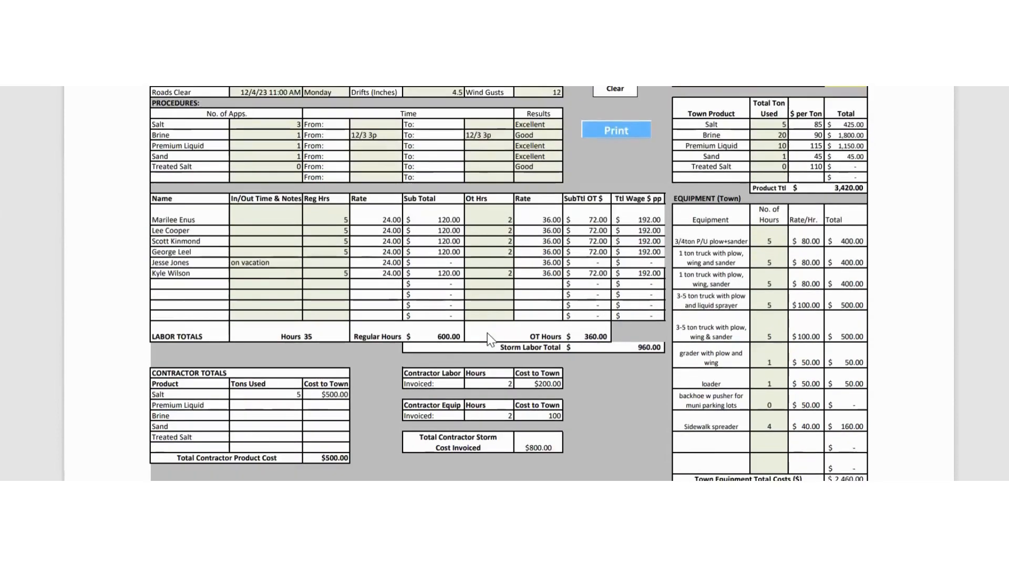
{"action": "scroll", "coordinate": [487, 336], "scroll_direction": "up", "scroll_amount": 2}
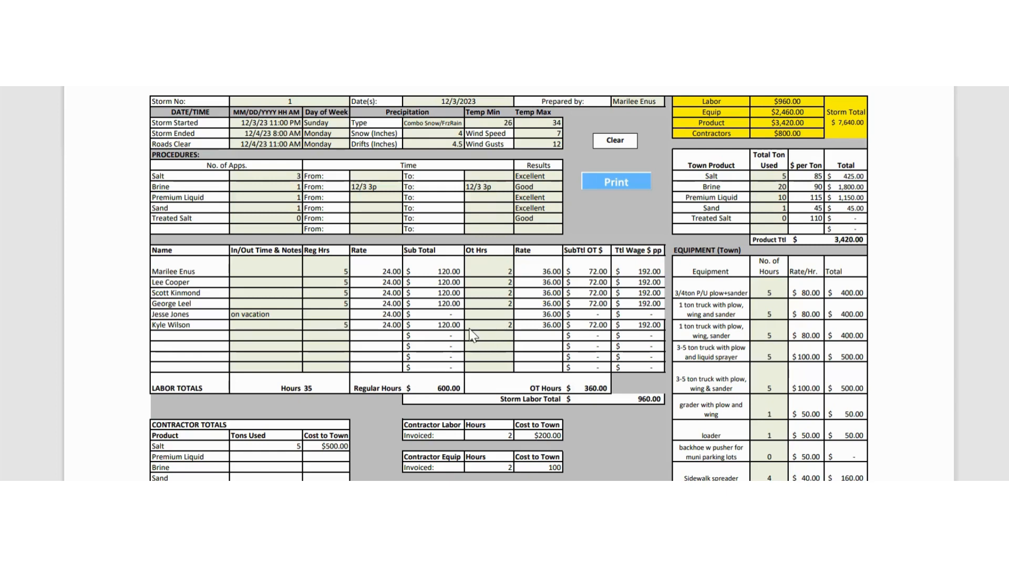
{"action": "scroll", "coordinate": [472, 331], "scroll_direction": "down", "scroll_amount": 3}
{"action": "scroll", "coordinate": [471, 331], "scroll_direction": "up", "scroll_amount": 3}
{"action": "scroll", "coordinate": [471, 331], "scroll_direction": "down", "scroll_amount": 1}
{"action": "scroll", "coordinate": [471, 331], "scroll_direction": "down", "scroll_amount": 1}
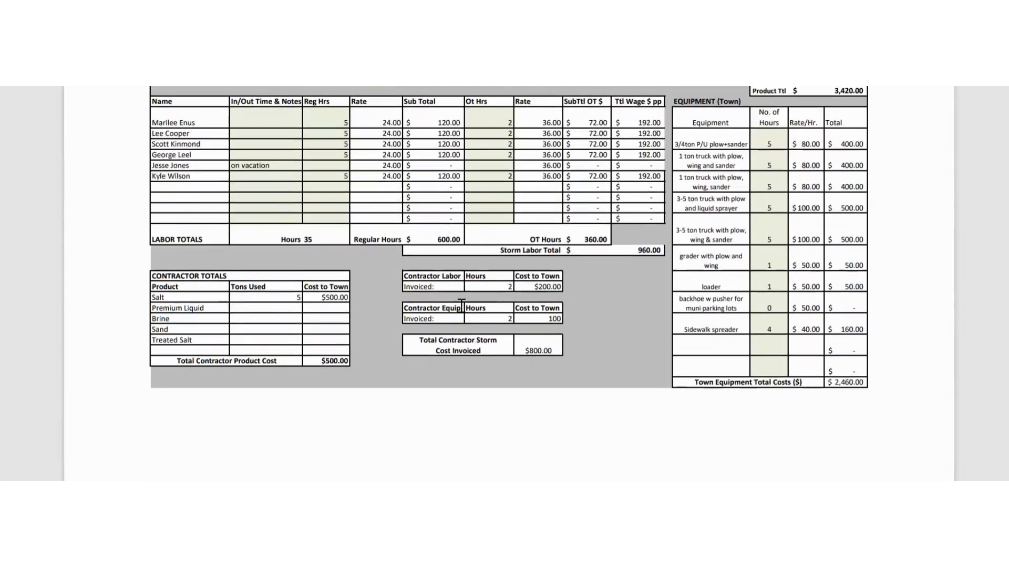
{"action": "scroll", "coordinate": [467, 294], "scroll_direction": "up", "scroll_amount": 1}
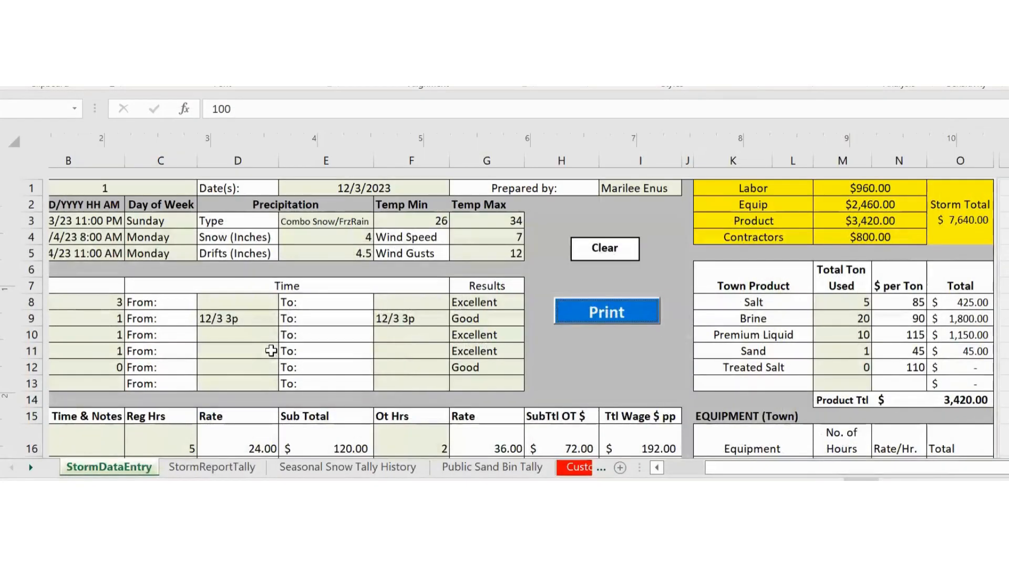
- Check Storm 1's logged row 4 in StormReportTally, then clear the StormDataEntry form
{"action": "left_click", "coordinate": [258, 472]}
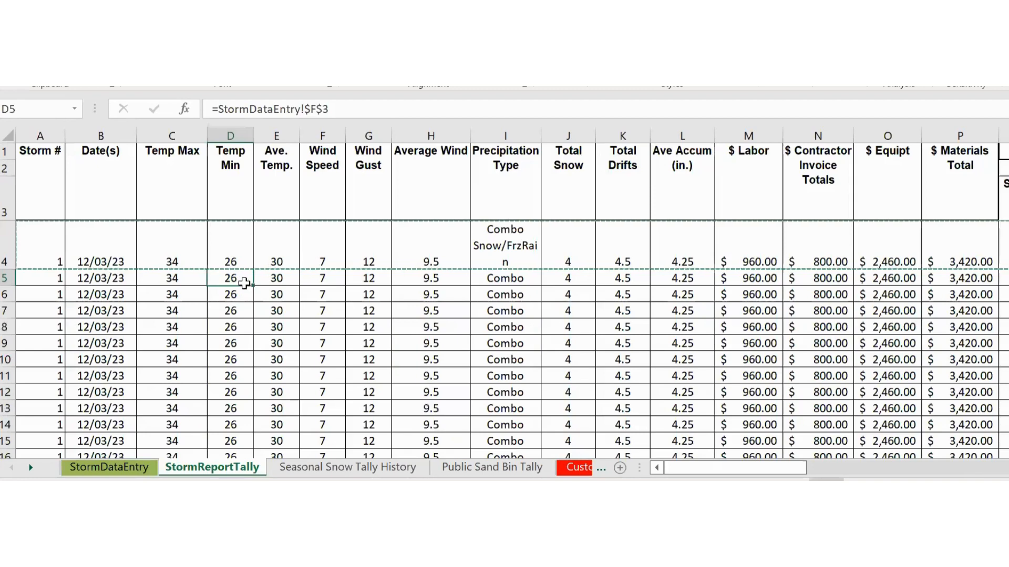
{"action": "left_click", "coordinate": [5, 246]}
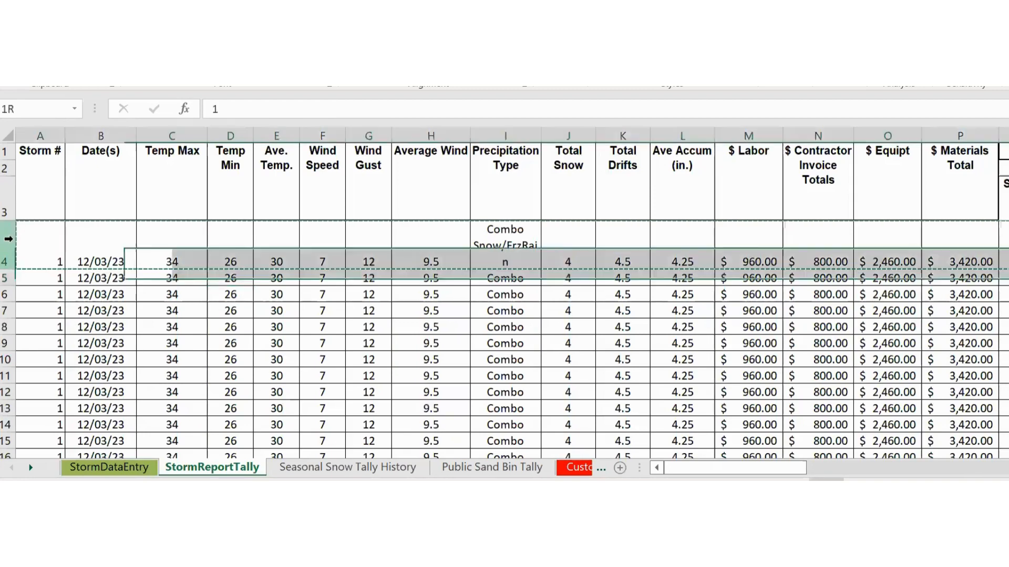
{"action": "left_click", "coordinate": [118, 467]}
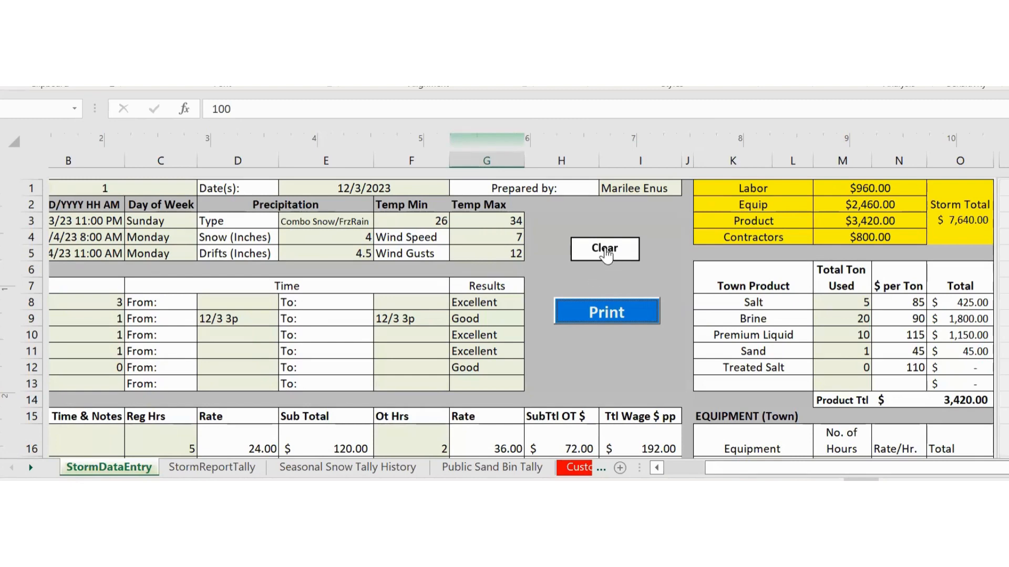
{"action": "left_click", "coordinate": [605, 249]}
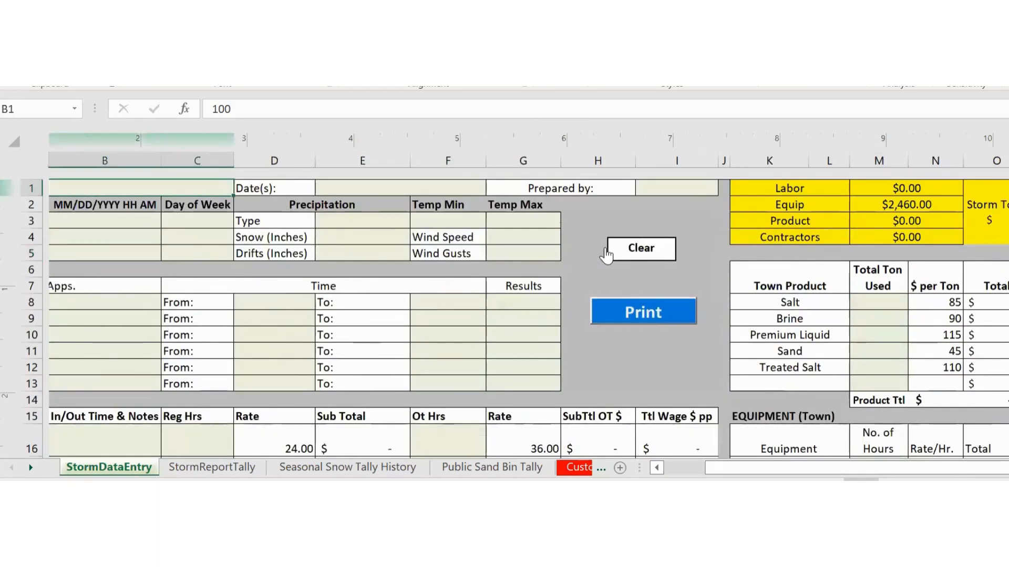
{"action": "scroll", "coordinate": [447, 310], "scroll_direction": "down", "scroll_amount": 5}
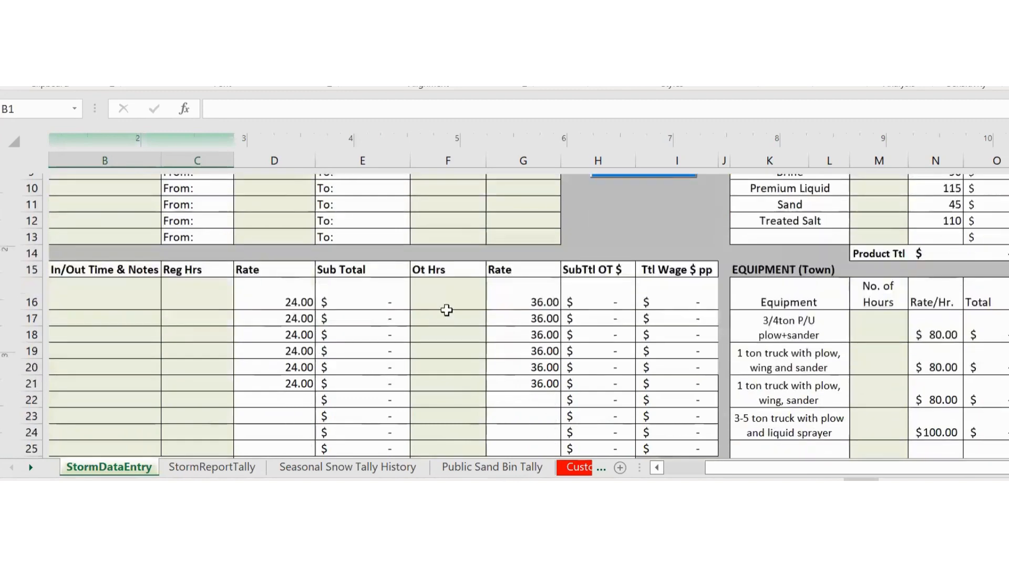
{"action": "scroll", "coordinate": [447, 311], "scroll_direction": "down", "scroll_amount": 4}
{"action": "scroll", "coordinate": [447, 308], "scroll_direction": "up", "scroll_amount": 8}
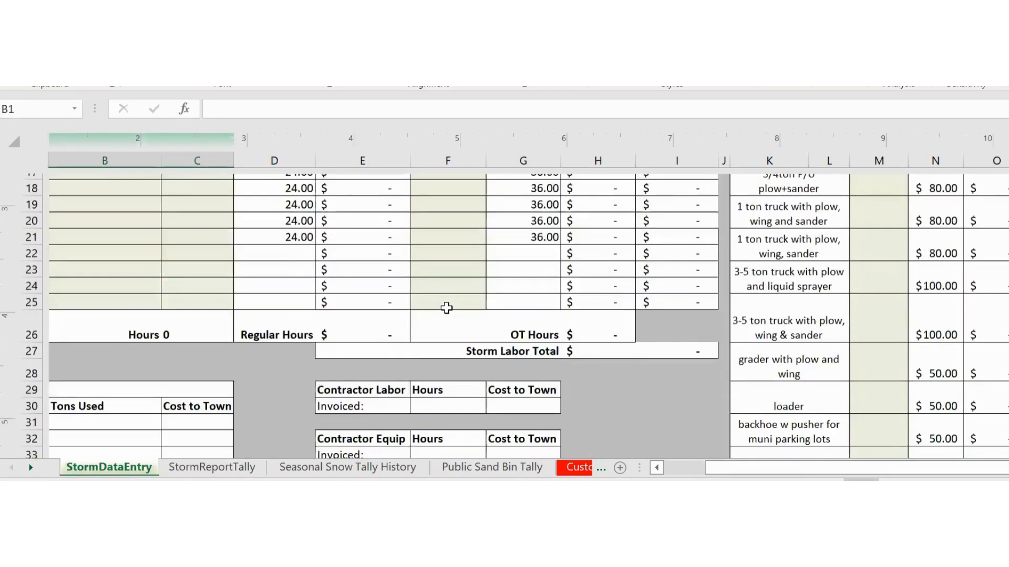
{"action": "scroll", "coordinate": [447, 307], "scroll_direction": "down", "scroll_amount": 3}
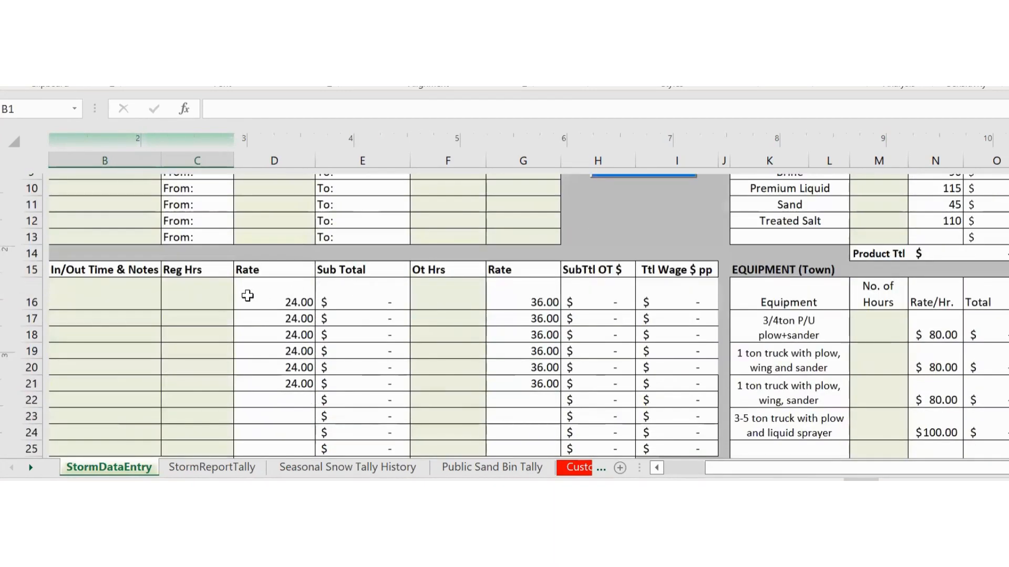
{"action": "left_click_drag", "start_coordinate": [777, 479], "coordinate": [705, 473]}
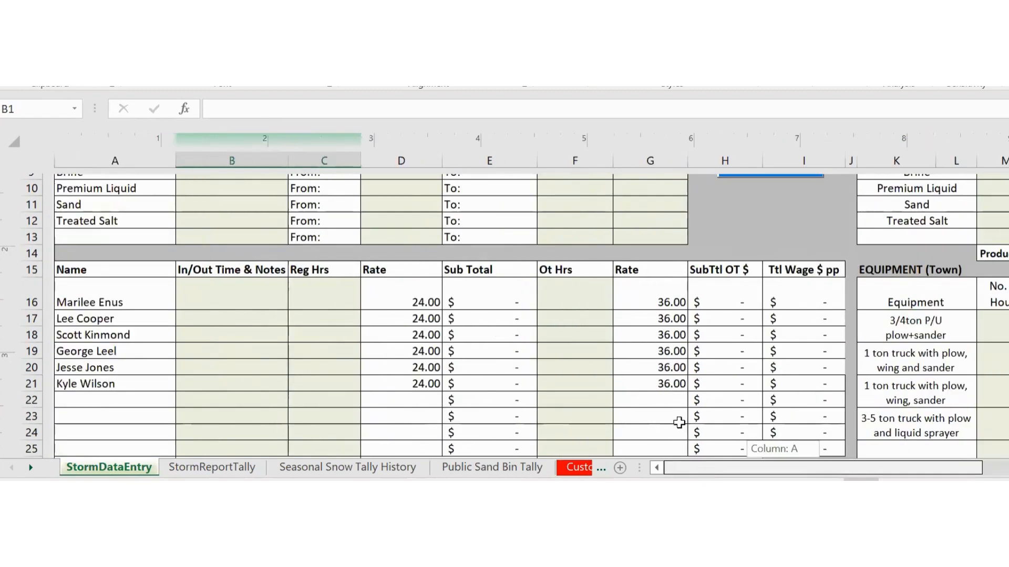
{"action": "left_click_drag", "start_coordinate": [942, 472], "coordinate": [997, 472]}
{"action": "scroll", "coordinate": [740, 380], "scroll_direction": "up", "scroll_amount": 2}
{"action": "scroll", "coordinate": [740, 381], "scroll_direction": "up", "scroll_amount": 1}
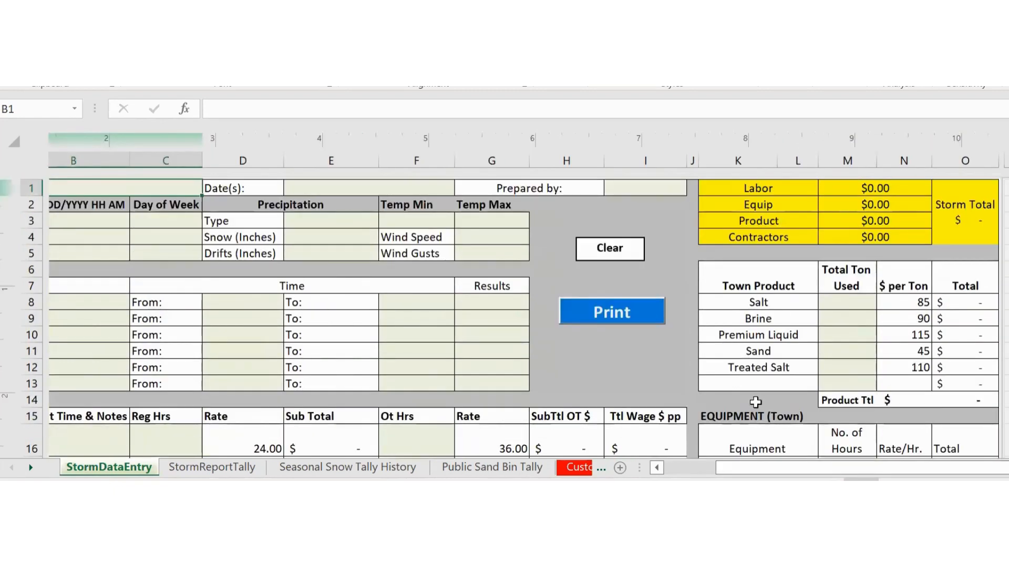
{"action": "left_click_drag", "start_coordinate": [721, 470], "coordinate": [665, 476]}
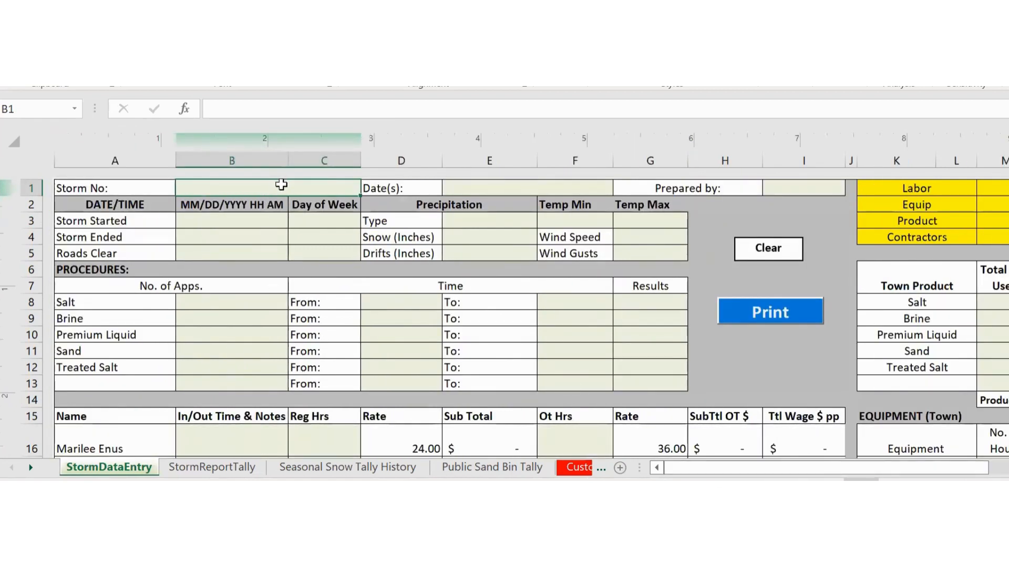
- Enter storm number 2, date 12/15/2023 and 2 tons of sand used
{"action": "type", "text": "2"}
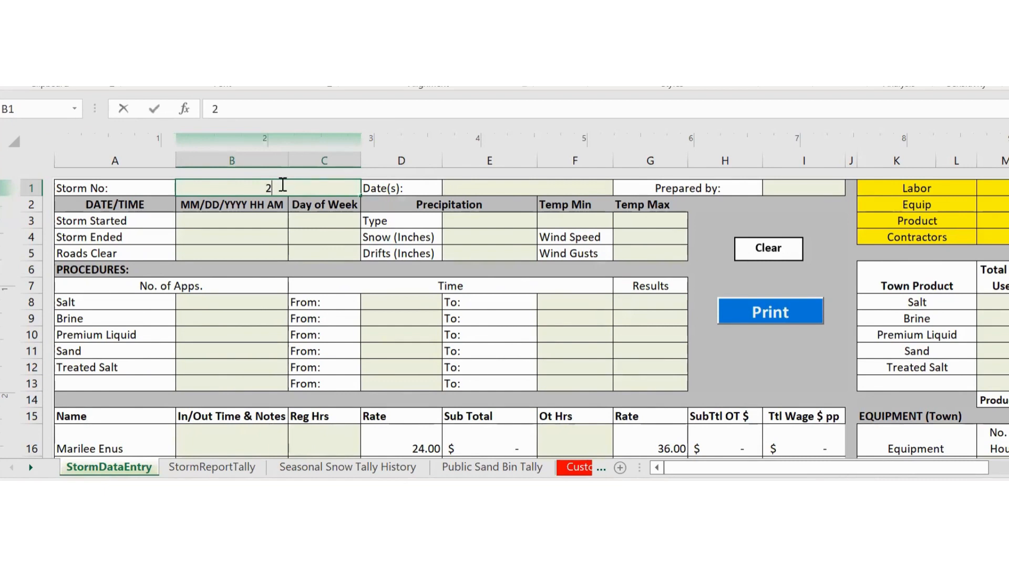
{"action": "left_click", "coordinate": [452, 190]}
{"action": "type", "text": "12"}
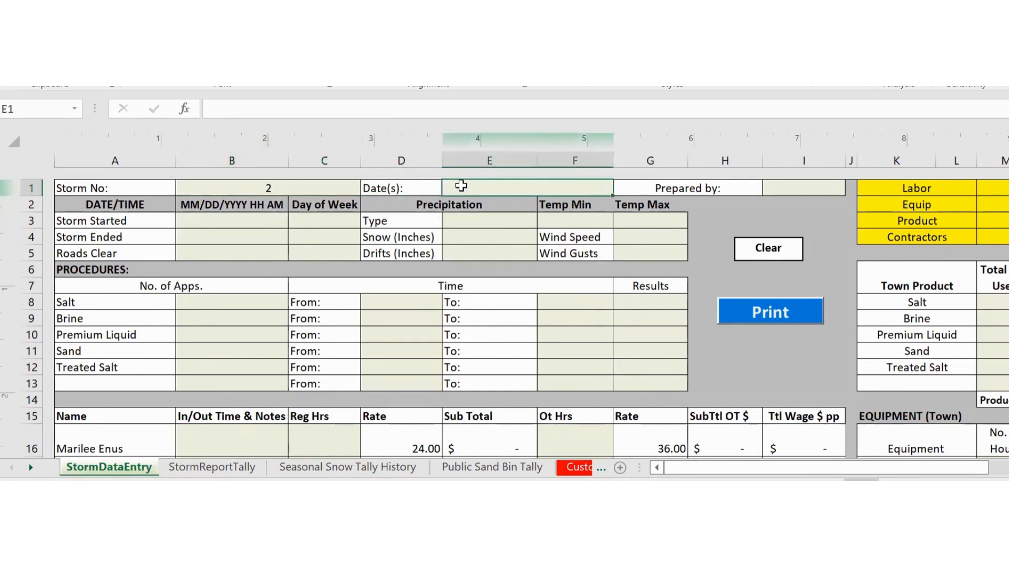
{"action": "type", "text": "/15"}
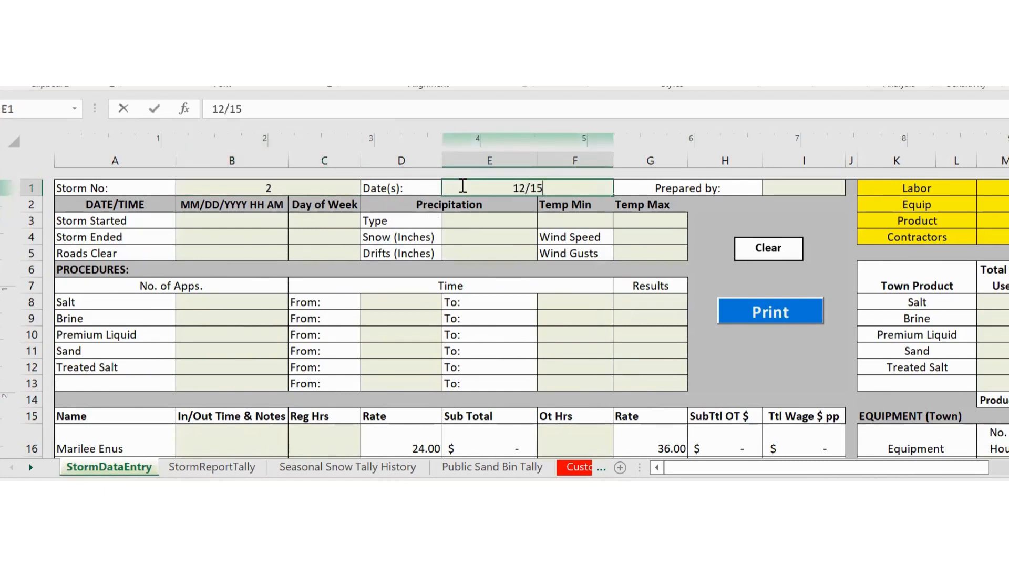
{"action": "type", "text": "/2023"}
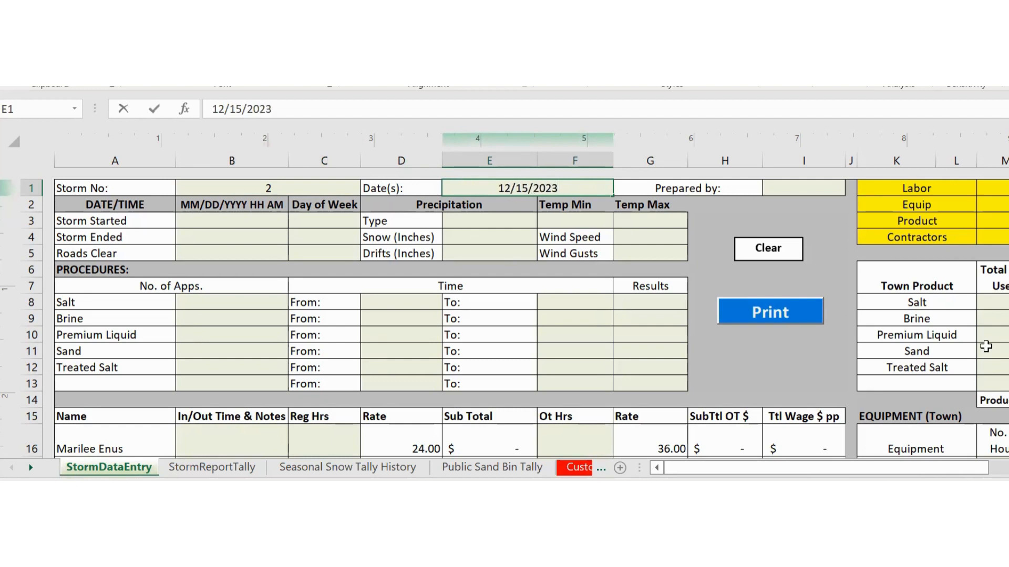
{"action": "left_click", "coordinate": [997, 303]}
{"action": "left_click", "coordinate": [998, 368]}
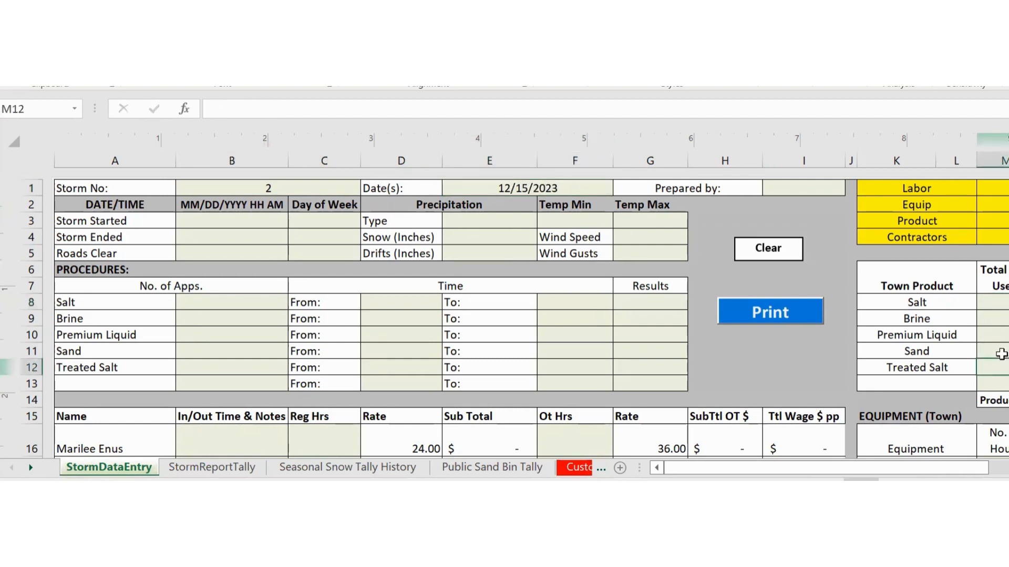
{"action": "left_click", "coordinate": [1001, 353]}
{"action": "type", "text": "2"}
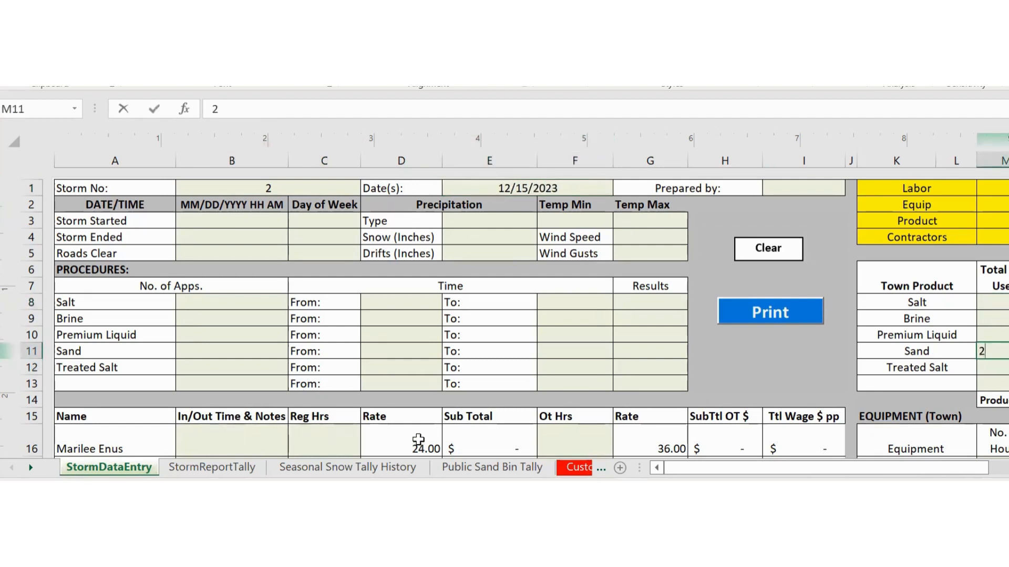
- Log 5 and 3 regular hours for two crew members, then check a Precipitation Type formula
{"action": "left_click", "coordinate": [324, 440]}
{"action": "scroll", "coordinate": [326, 437], "scroll_direction": "down", "scroll_amount": 3}
{"action": "type", "text": "5"}
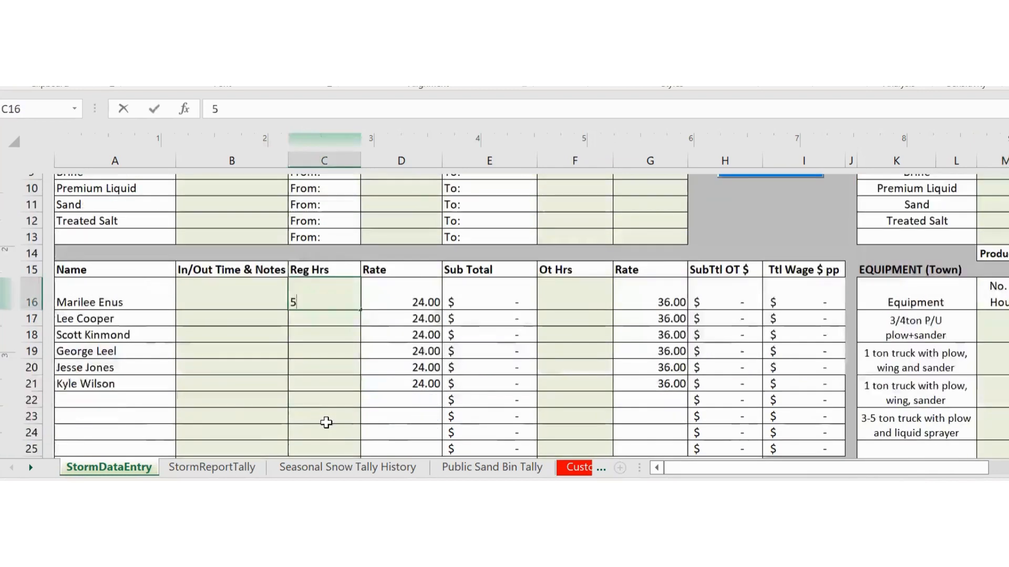
{"action": "left_click", "coordinate": [326, 421]}
{"action": "left_click", "coordinate": [336, 350]}
{"action": "type", "text": "3"}
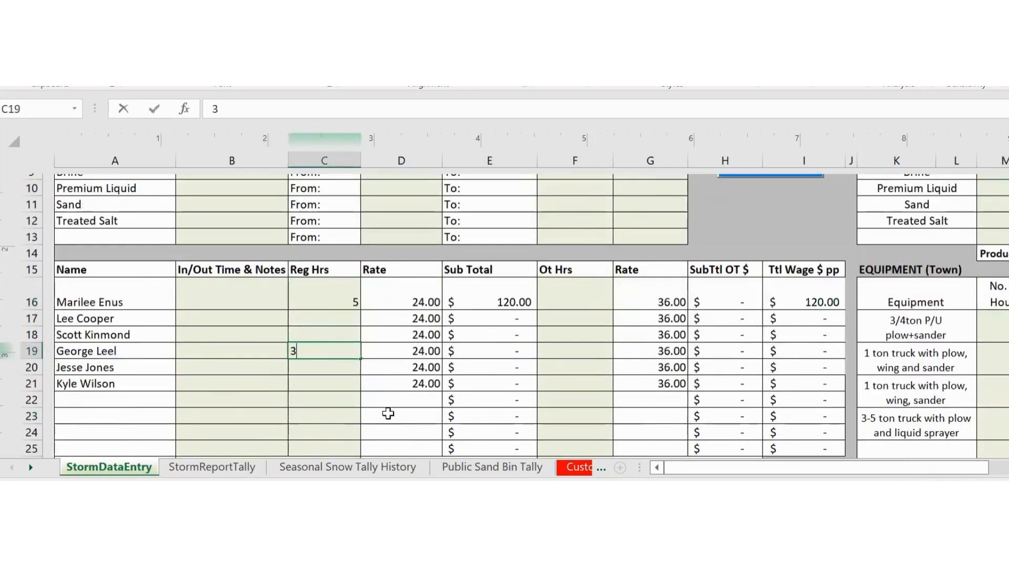
{"action": "left_click", "coordinate": [255, 467]}
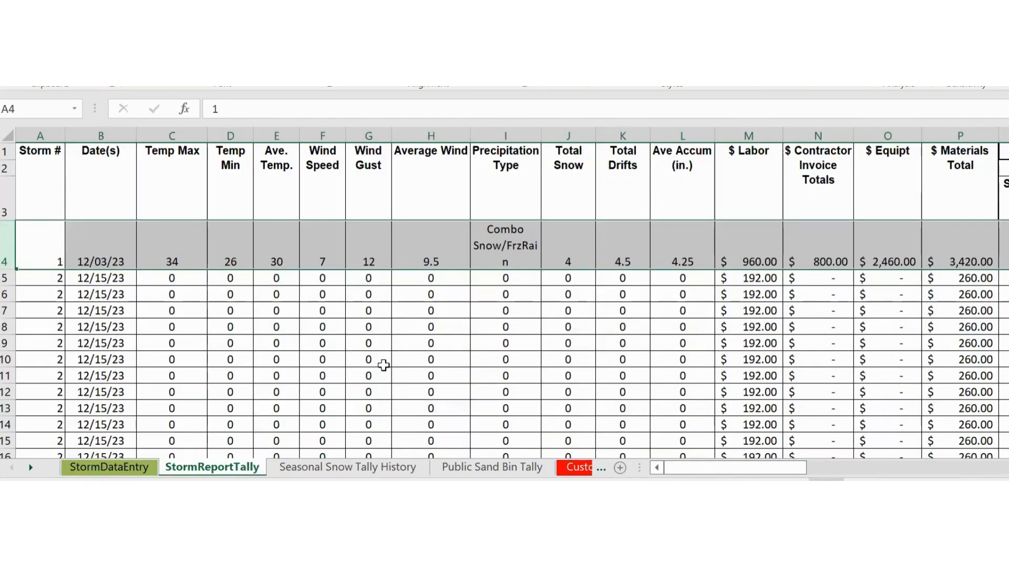
{"action": "left_click", "coordinate": [507, 328]}
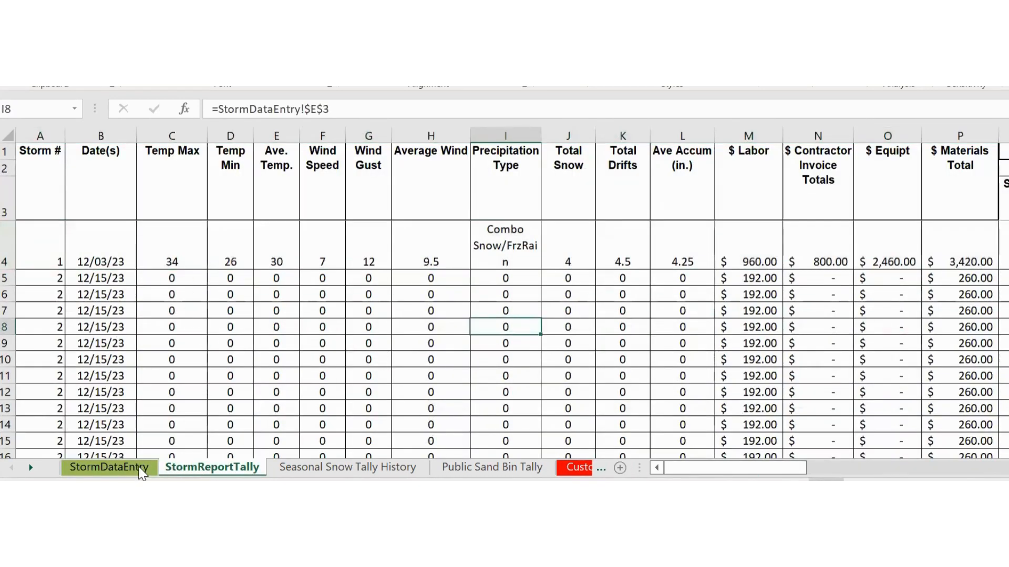
{"action": "left_click", "coordinate": [139, 467]}
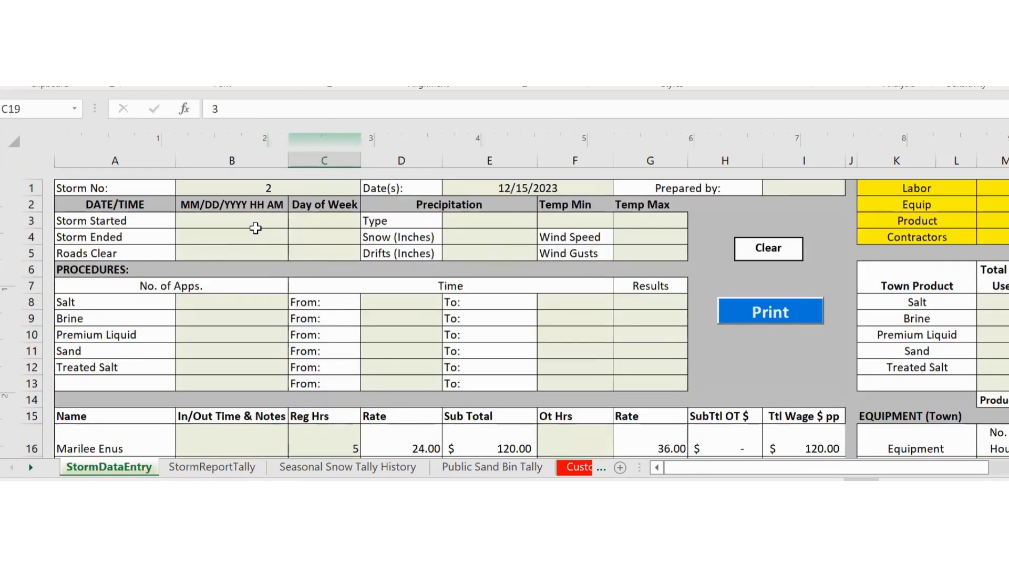
- Enter storm 2's Temp Min 30 and Temp Max 35
{"action": "left_click", "coordinate": [589, 220]}
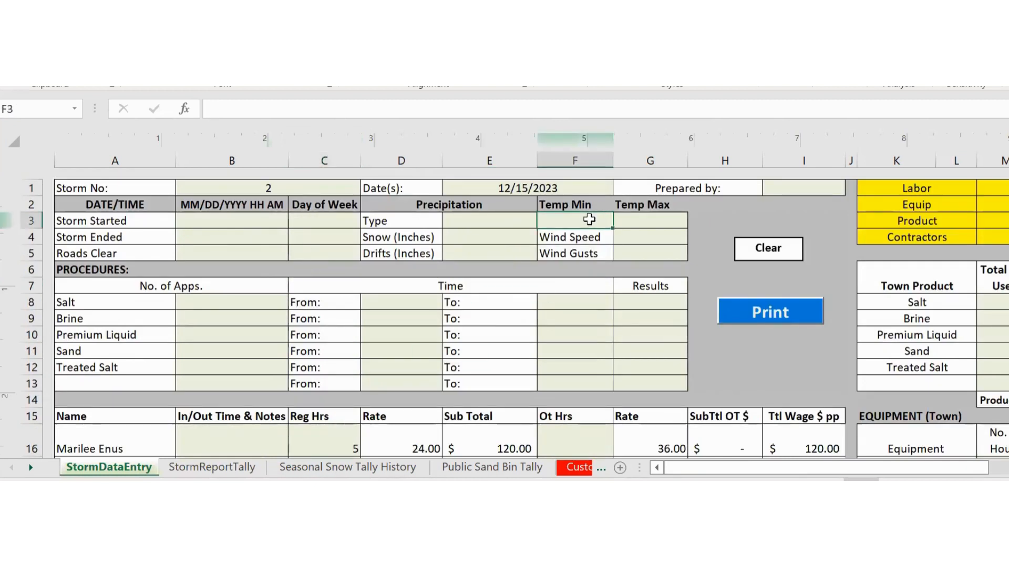
{"action": "type", "text": "30"}
{"action": "key", "text": "Tab"}
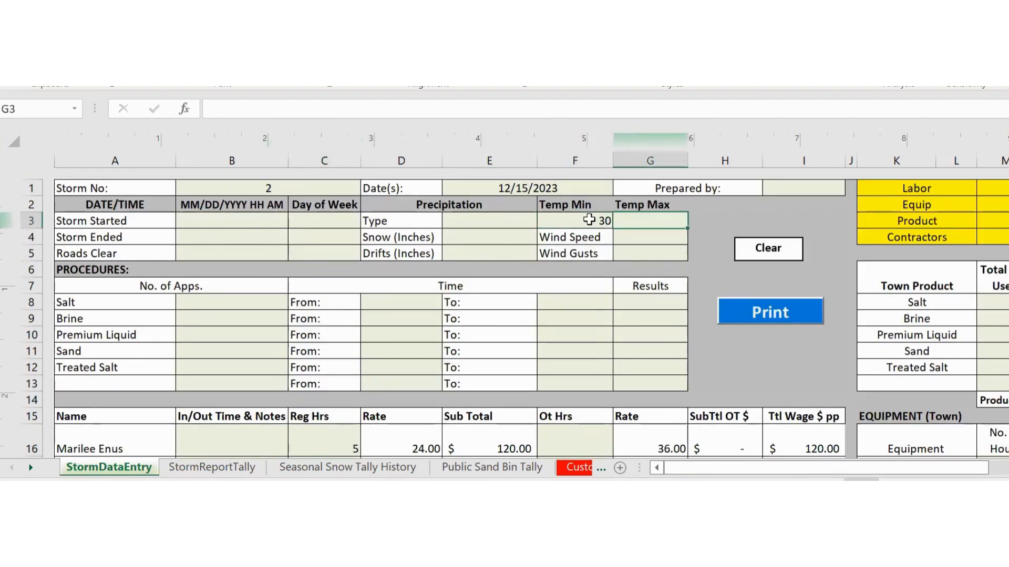
{"action": "type", "text": "35"}
- Record 5 inches of snow, 6 inch drifts, wind speed 20 and gusts 25
{"action": "left_click", "coordinate": [491, 239]}
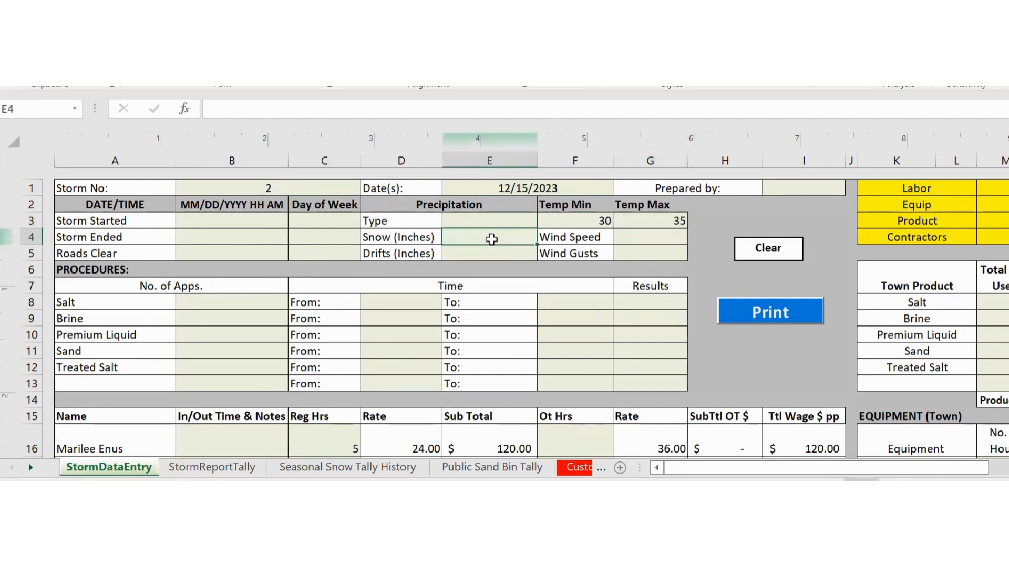
{"action": "type", "text": "5"}
{"action": "left_click", "coordinate": [487, 253]}
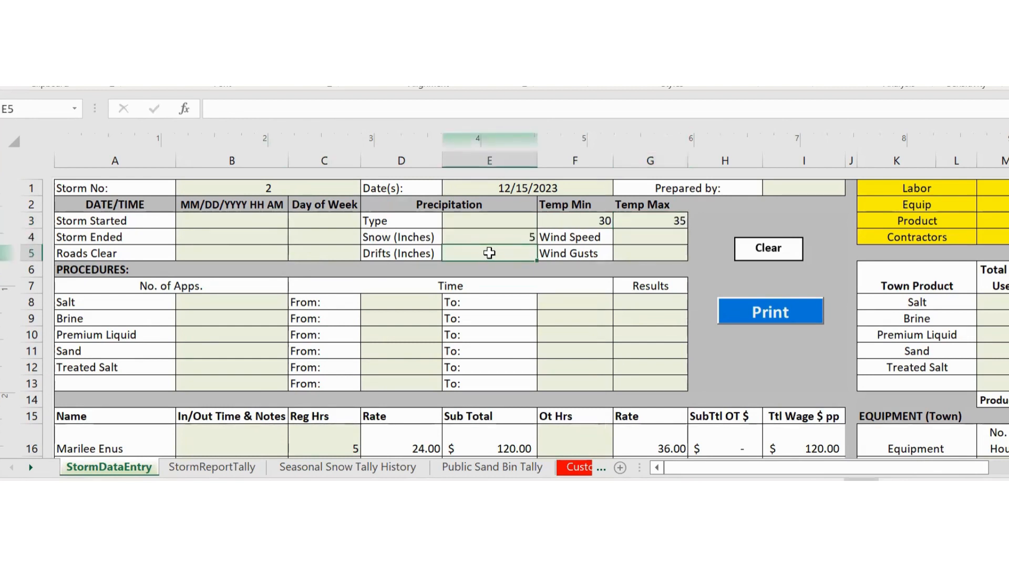
{"action": "type", "text": "6"}
{"action": "left_click", "coordinate": [644, 254]}
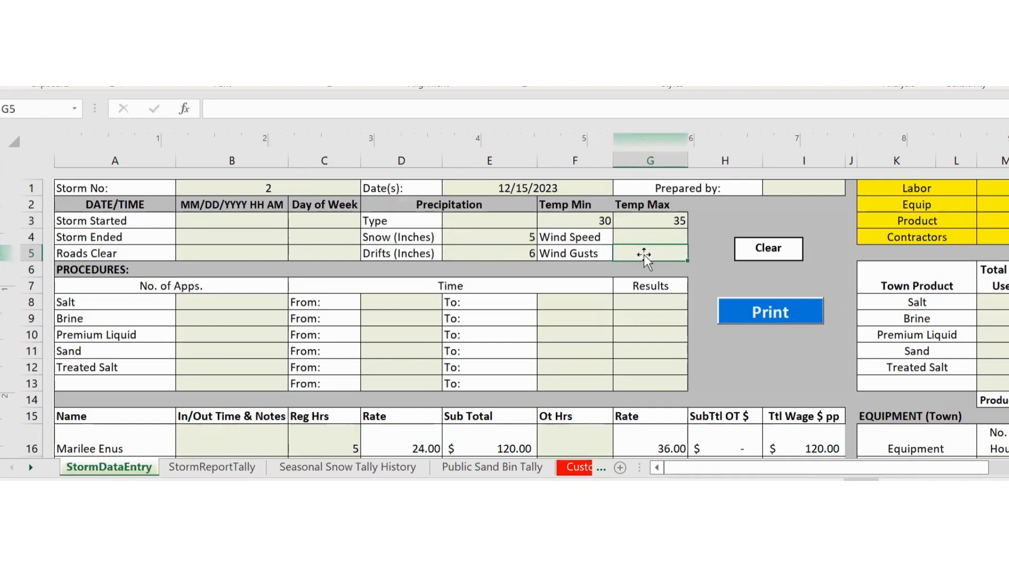
{"action": "left_click", "coordinate": [651, 238]}
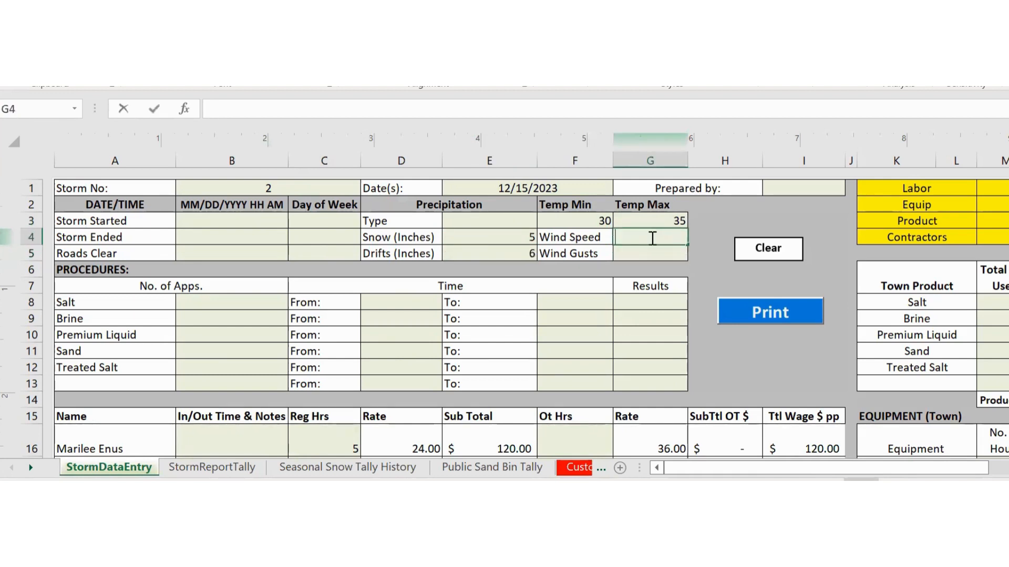
{"action": "type", "text": "29"}
{"action": "type", "text": "0"}
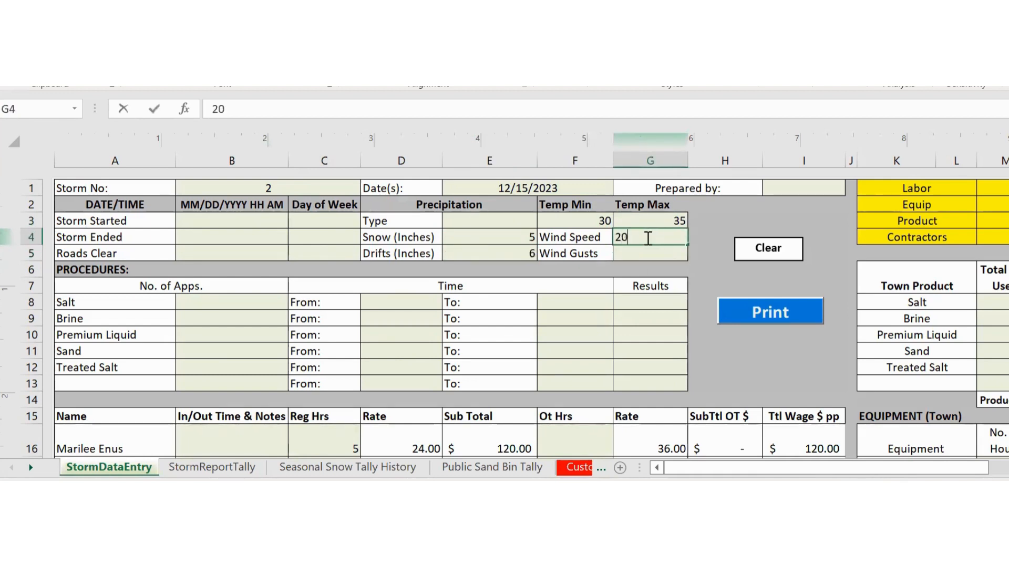
{"action": "left_click", "coordinate": [641, 253]}
{"action": "type", "text": "25"}
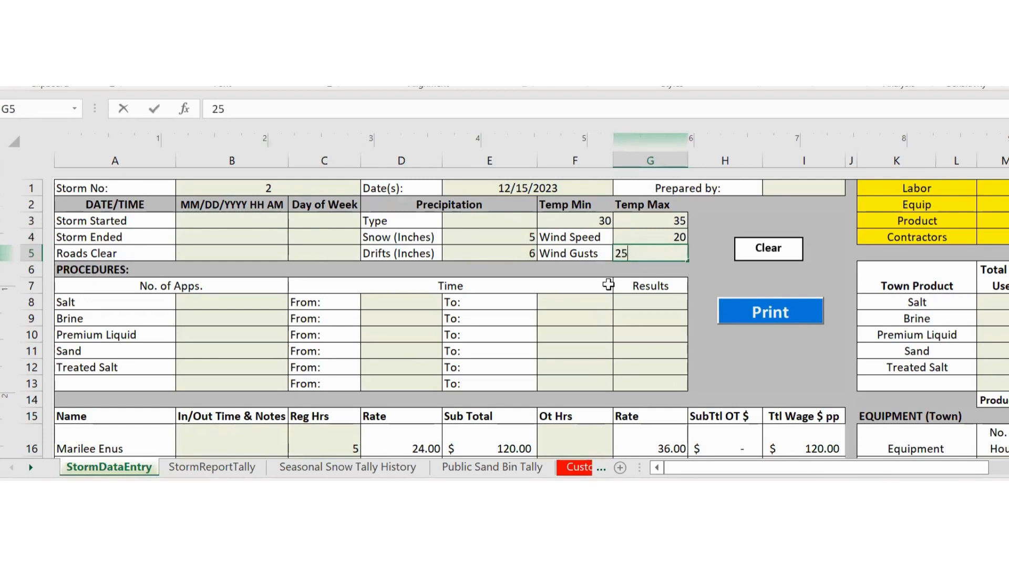
{"action": "left_click", "coordinate": [247, 467]}
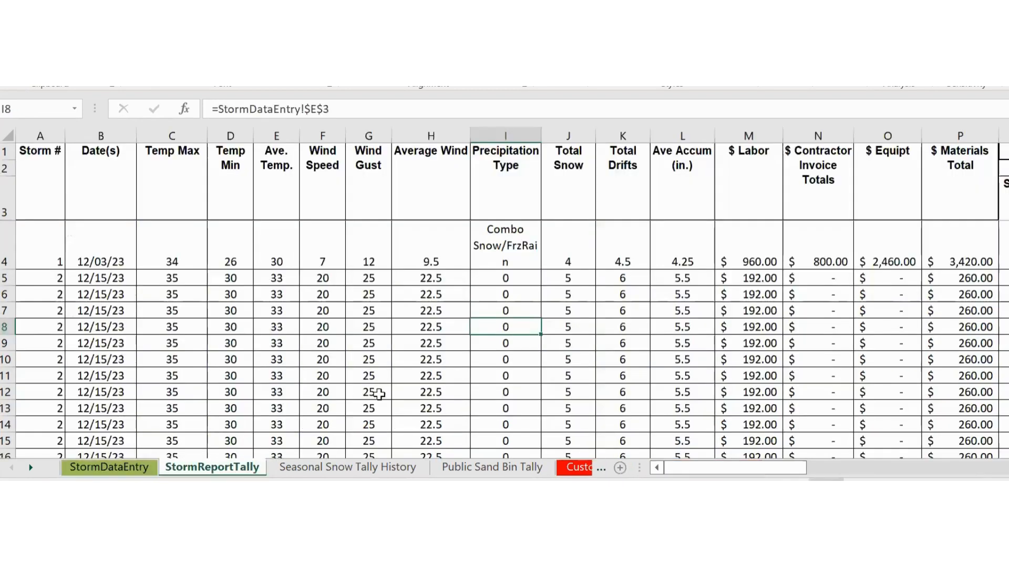
{"action": "left_click", "coordinate": [150, 277]}
{"action": "key", "text": "Right"}
{"action": "key", "text": "Right"}
{"action": "key", "text": "Right"}
{"action": "key", "text": "Right"}
{"action": "key", "text": "Right"}
{"action": "key", "text": "Right"}
{"action": "key", "text": "Right"}
{"action": "key", "text": "Right"}
{"action": "key", "text": "Right"}
{"action": "key", "text": "Right"}
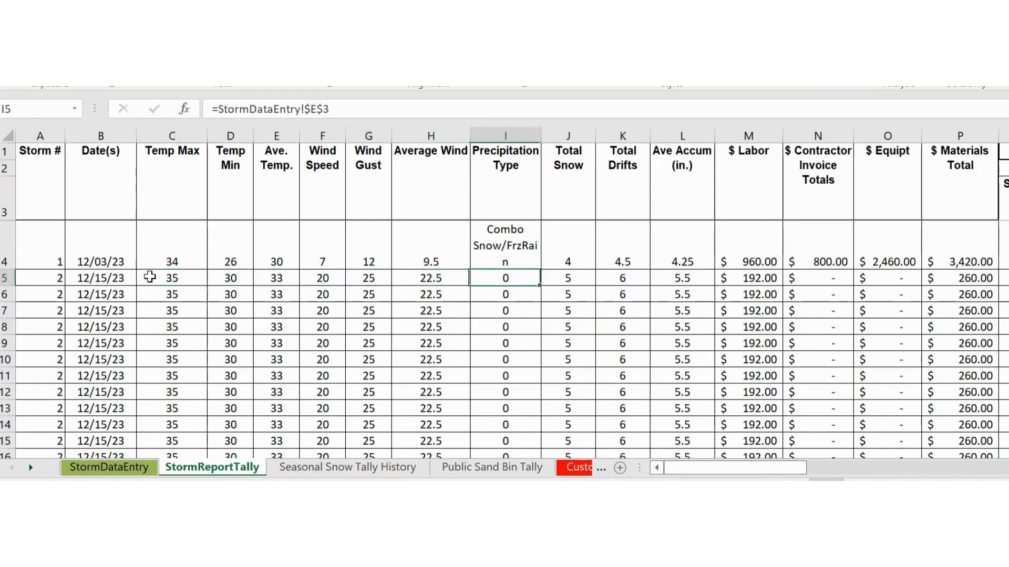
{"action": "key", "text": "Left"}
{"action": "key", "text": "Left"}
{"action": "key", "text": "Left"}
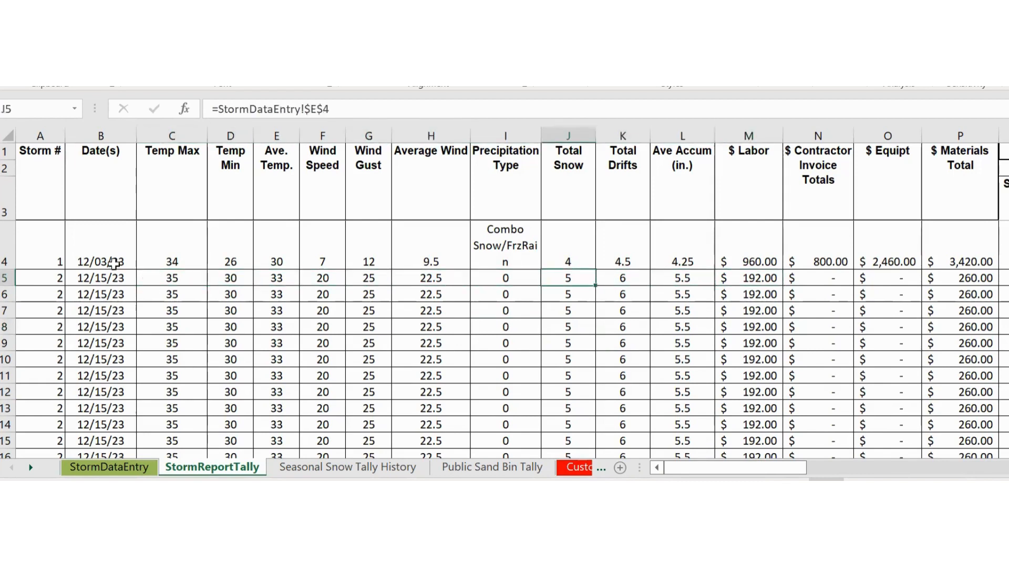
{"action": "left_click", "coordinate": [5, 243]}
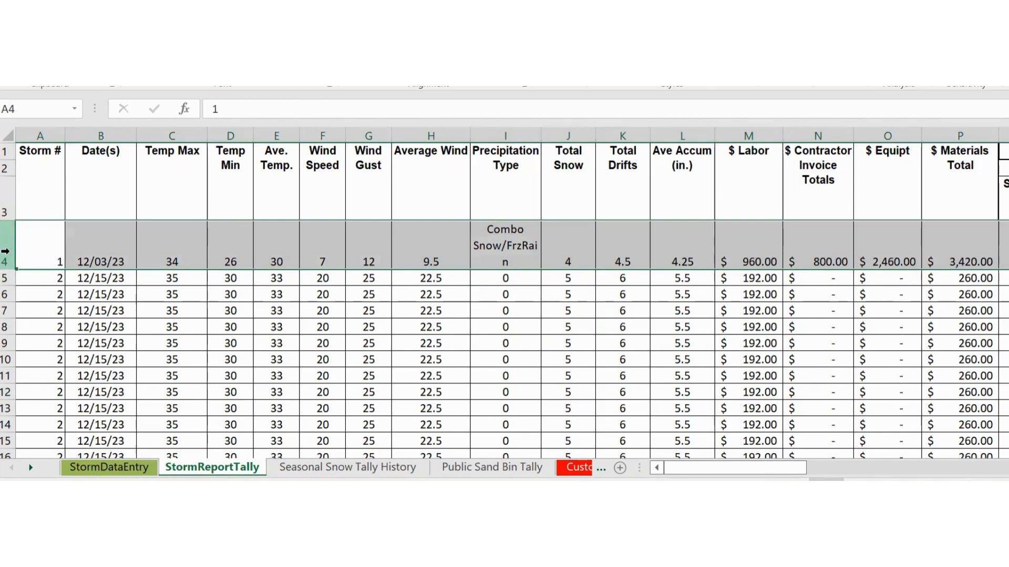
{"action": "left_click", "coordinate": [5, 278]}
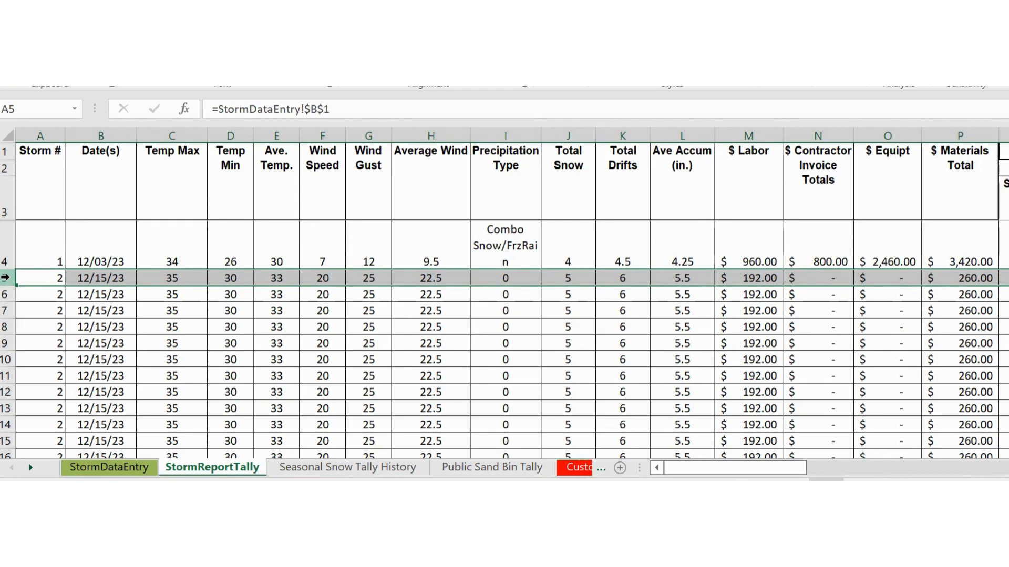
- Copy row 5 and paste it back onto itself as values only
{"action": "right_click", "coordinate": [5, 277]}
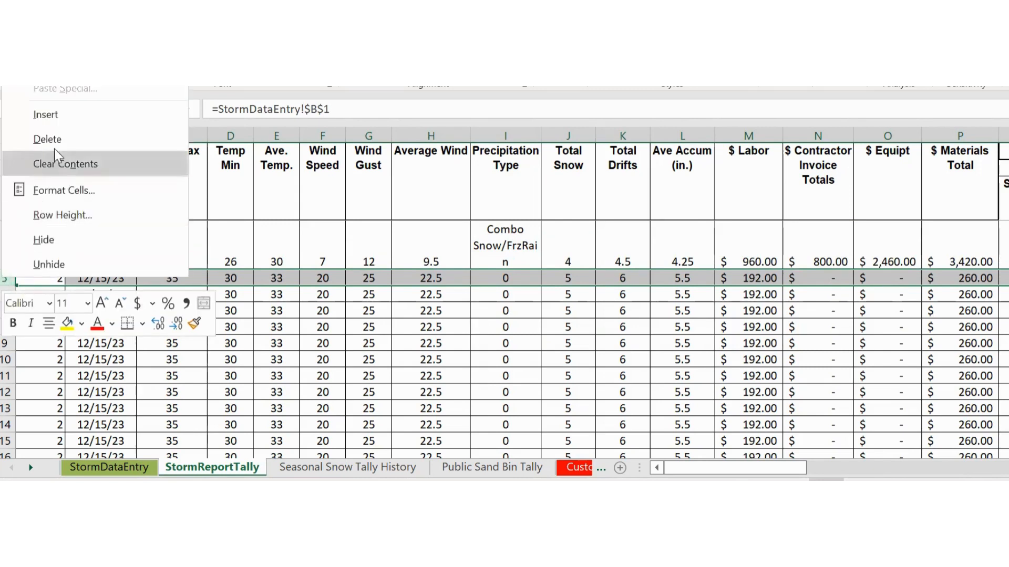
{"action": "left_click", "coordinate": [45, 11]}
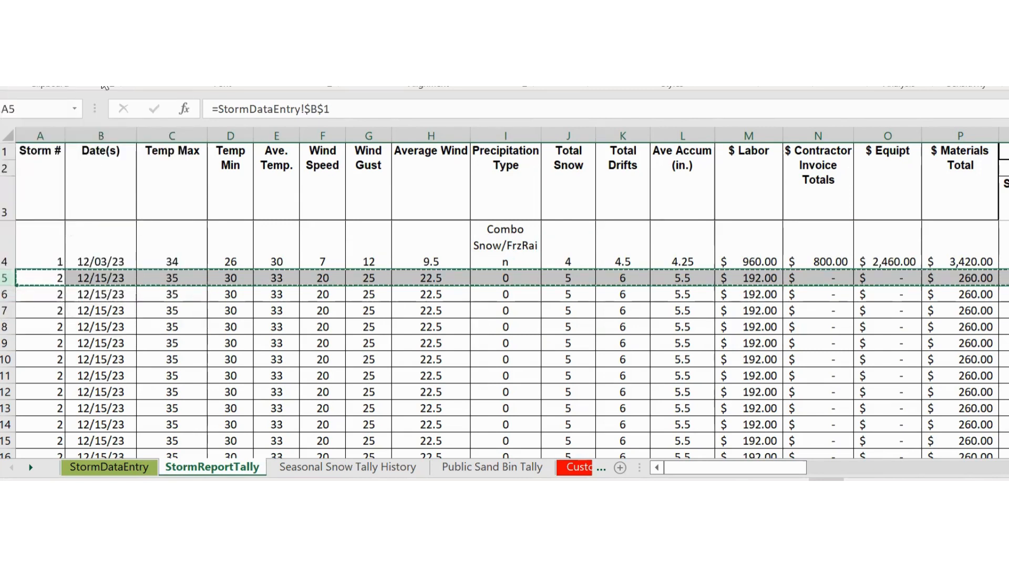
{"action": "right_click", "coordinate": [94, 278]}
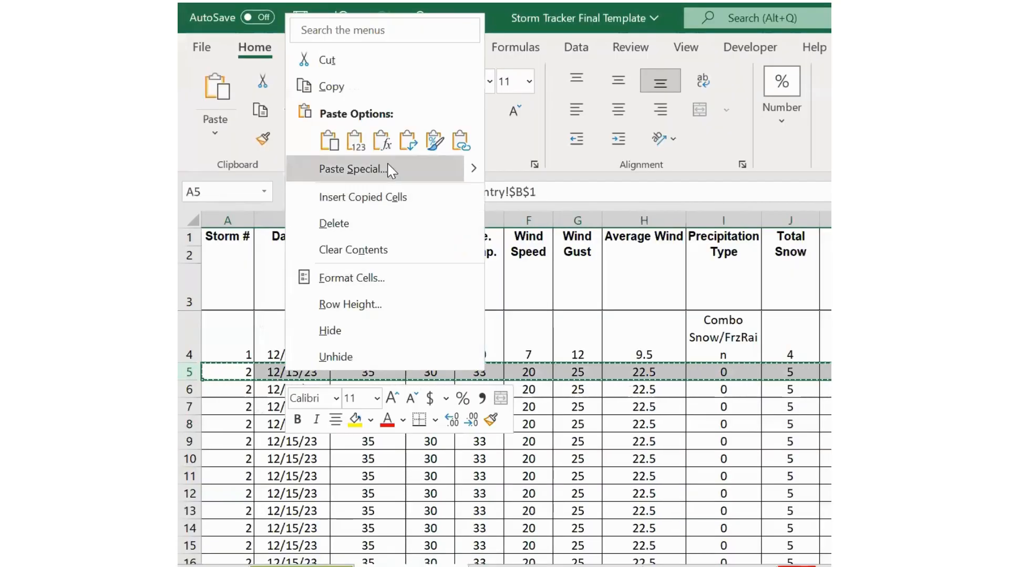
{"action": "left_click", "coordinate": [387, 168]}
{"action": "left_click", "coordinate": [212, 126]}
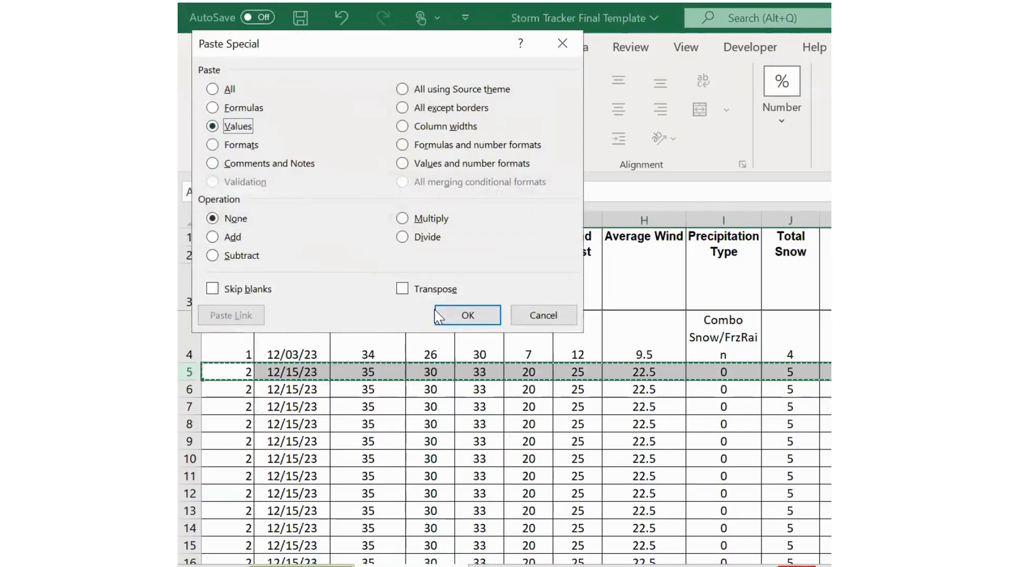
{"action": "left_click", "coordinate": [450, 315]}
{"action": "left_click", "coordinate": [310, 405]}
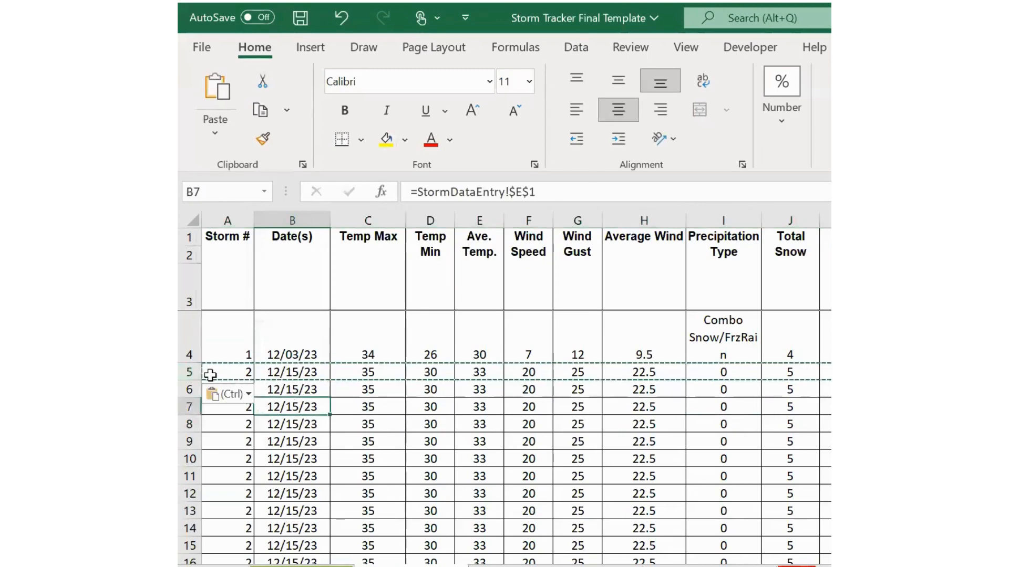
{"action": "left_click", "coordinate": [189, 373]}
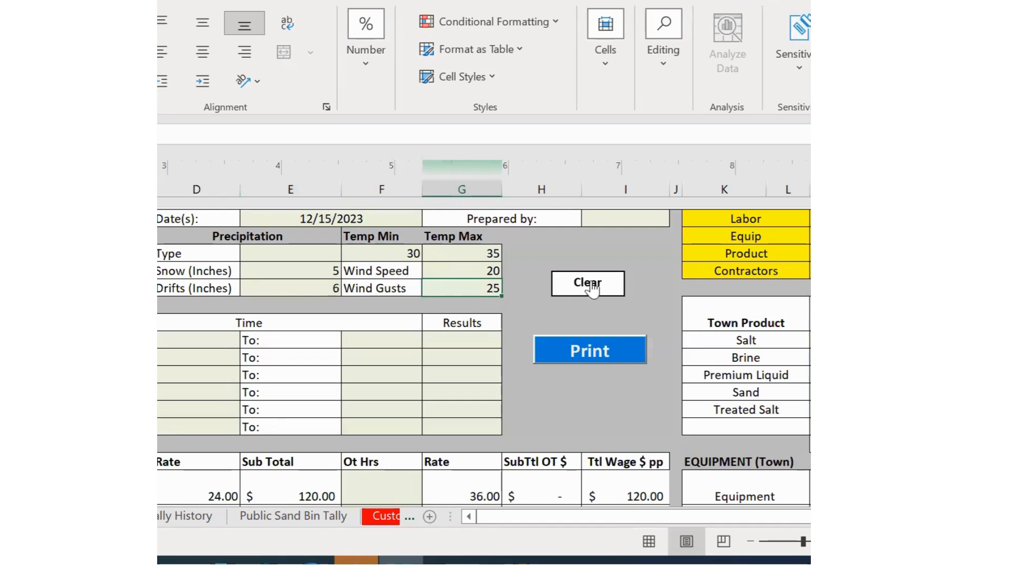
- Clear the StormDataEntry form and confirm StormReportTally row 6 now reads 0
{"action": "left_click", "coordinate": [590, 287]}
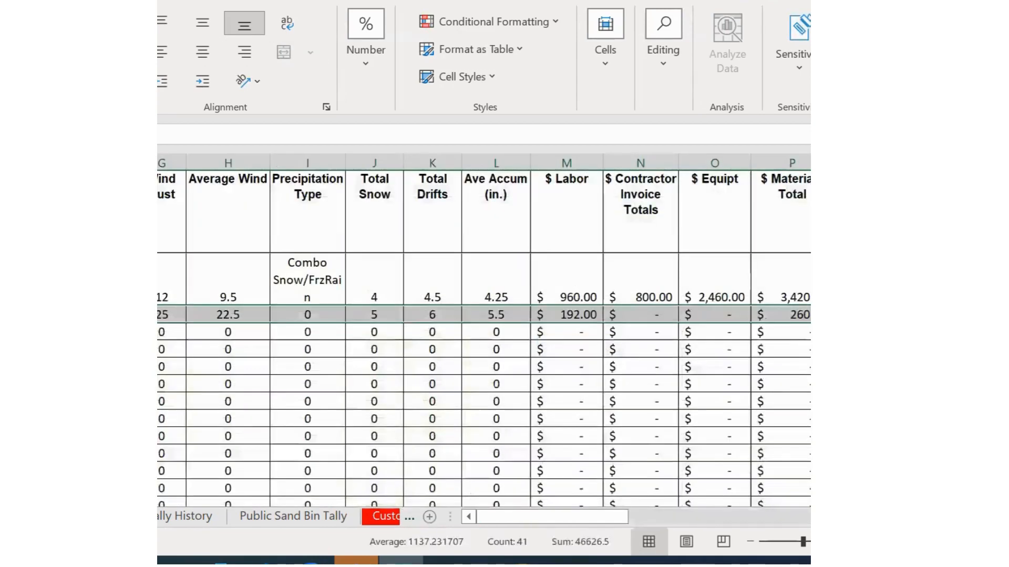
{"action": "left_click", "coordinate": [10, 405]}
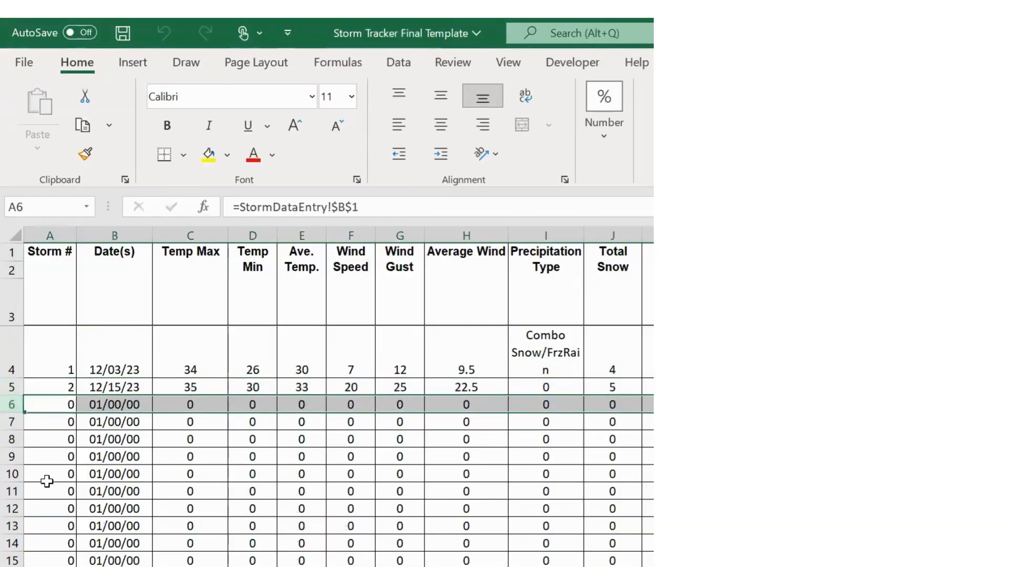